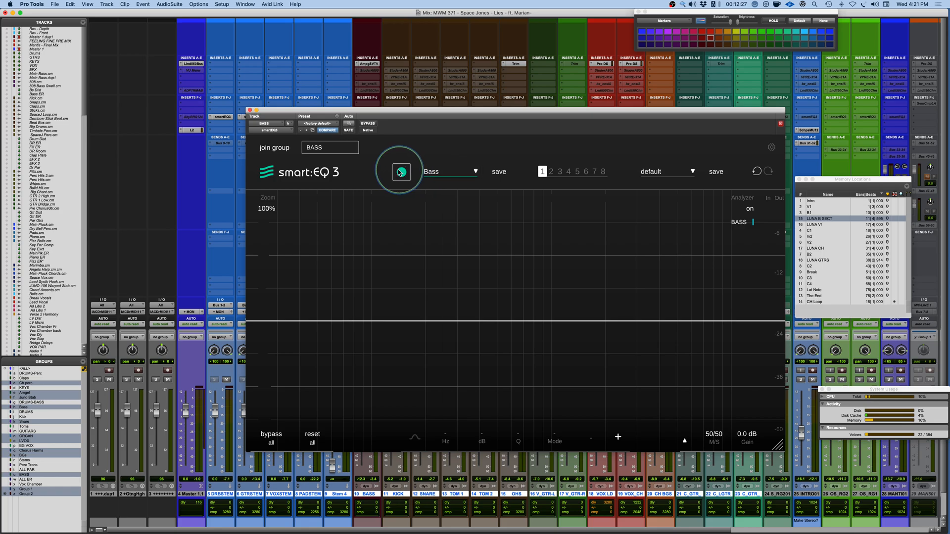
Choose the Bass factory profile for the bass track's smart:EQ 3 and switch to state 2 and back to 1
click(476, 170)
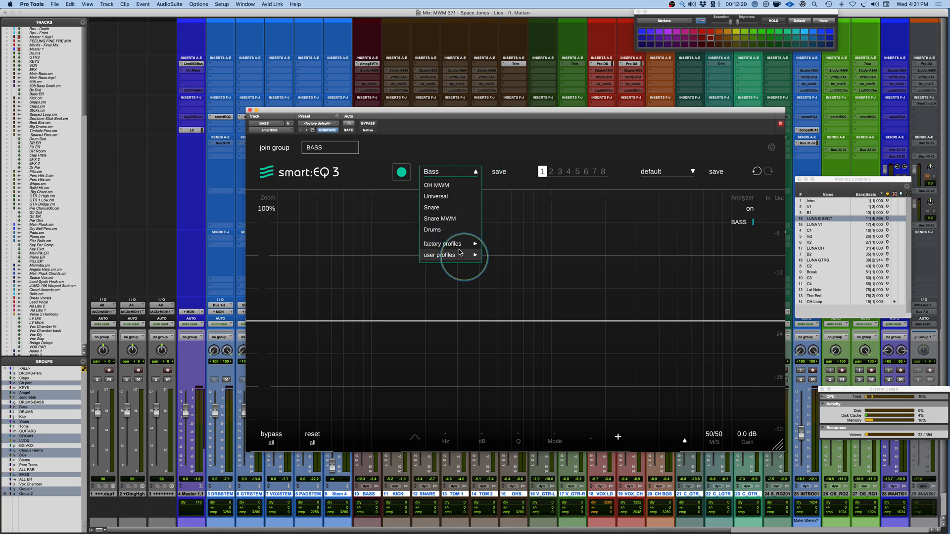
mouse_move(450, 245)
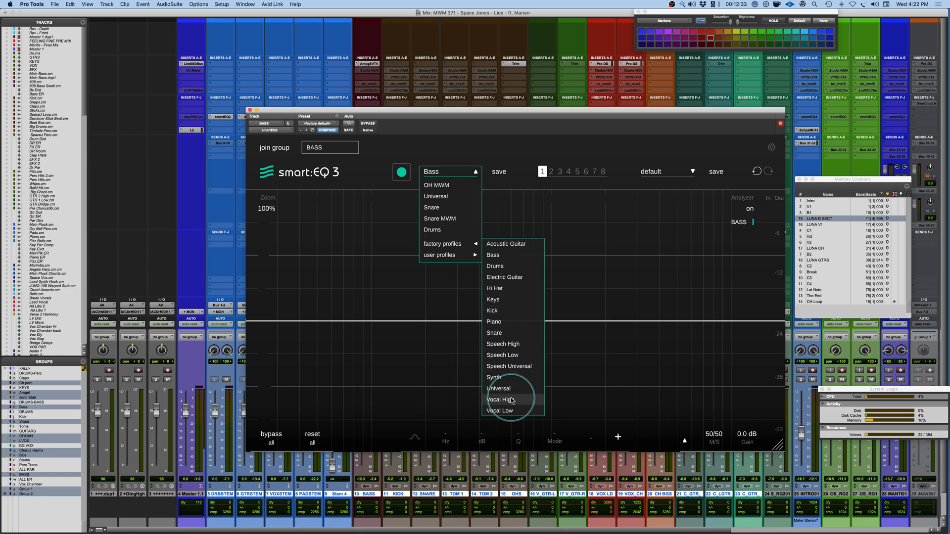
click(493, 255)
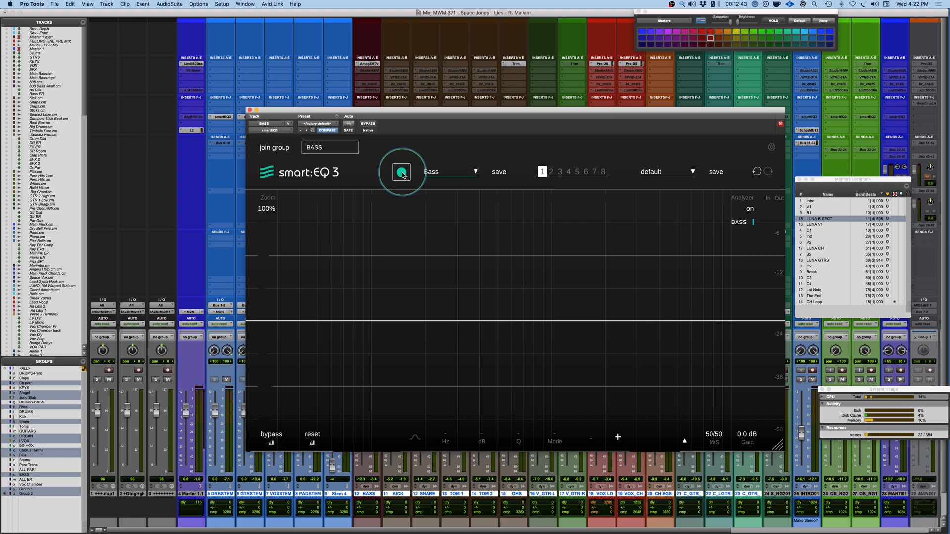
click(551, 171)
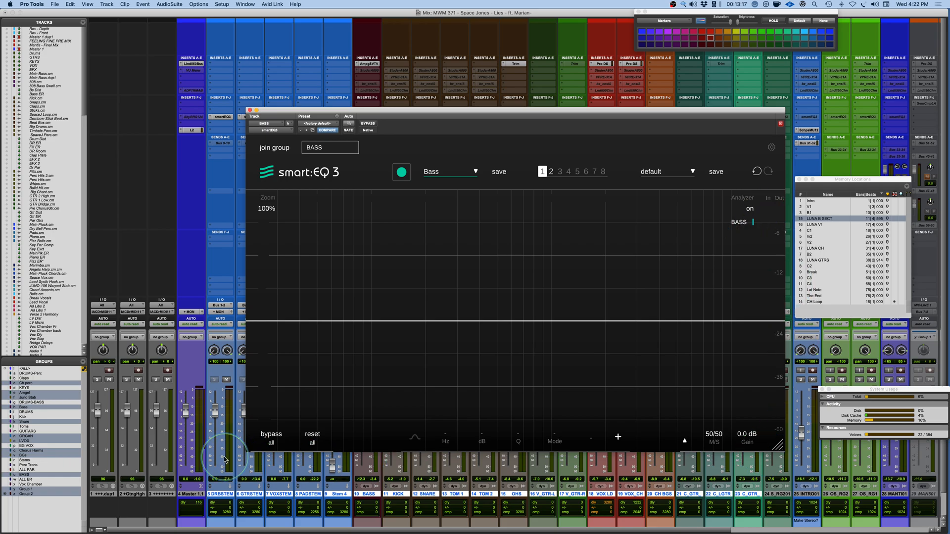
Switch the bypass scope to EQ bands and back to all, toggling the bypass on and off
click(272, 447)
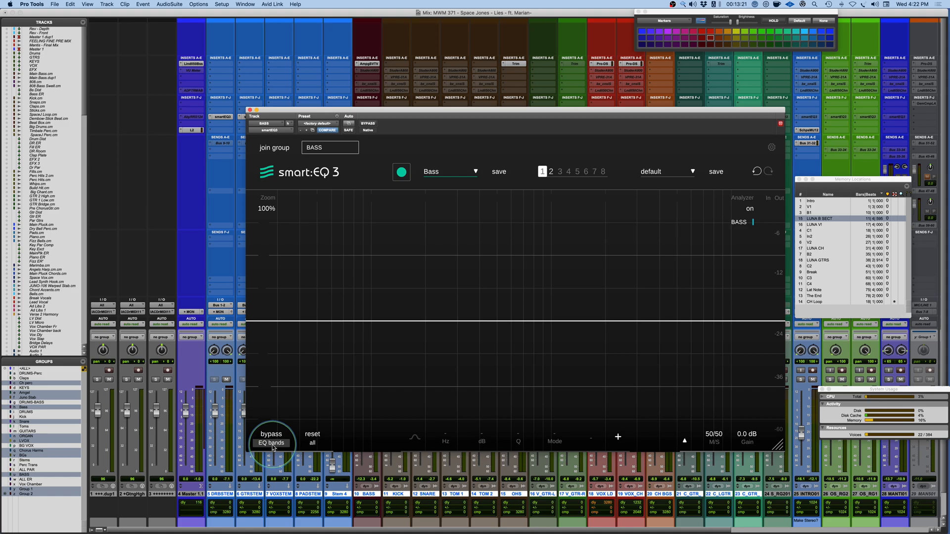
click(271, 438)
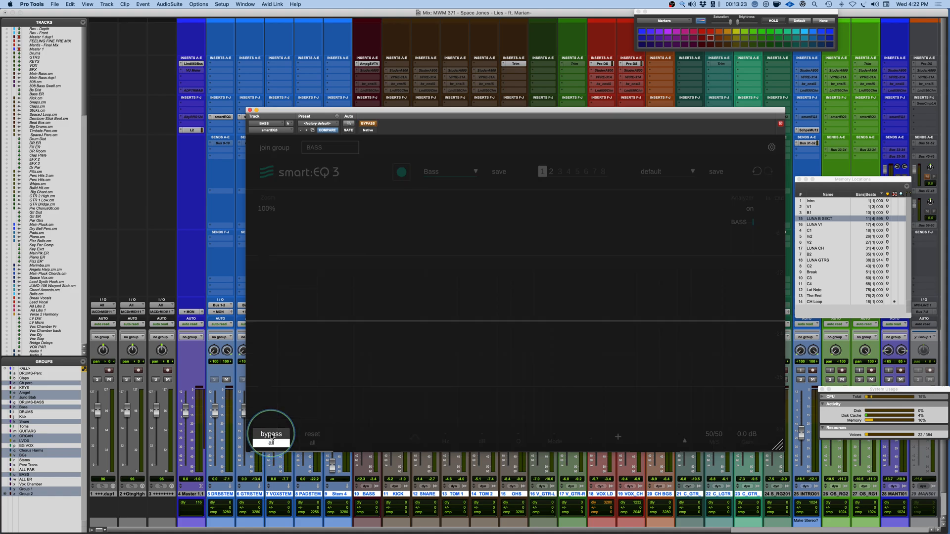
click(271, 438)
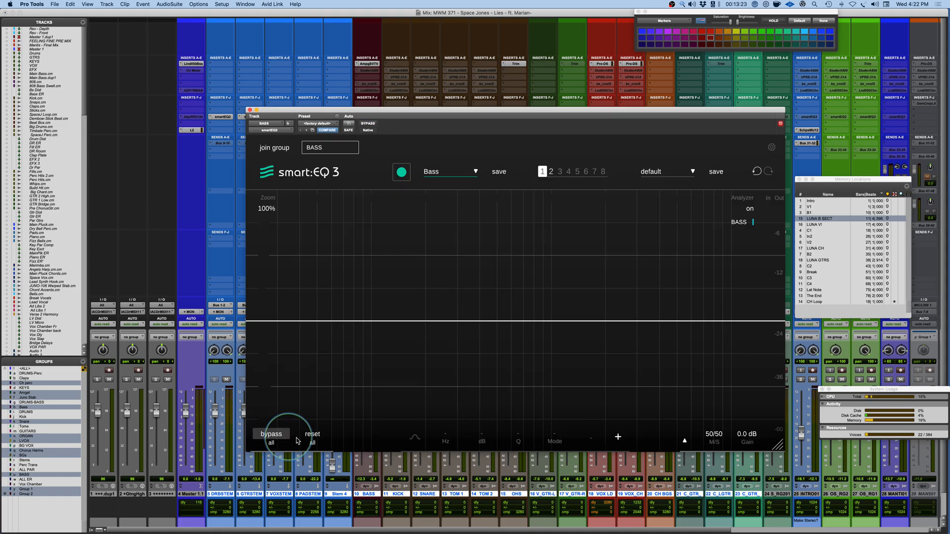
click(272, 443)
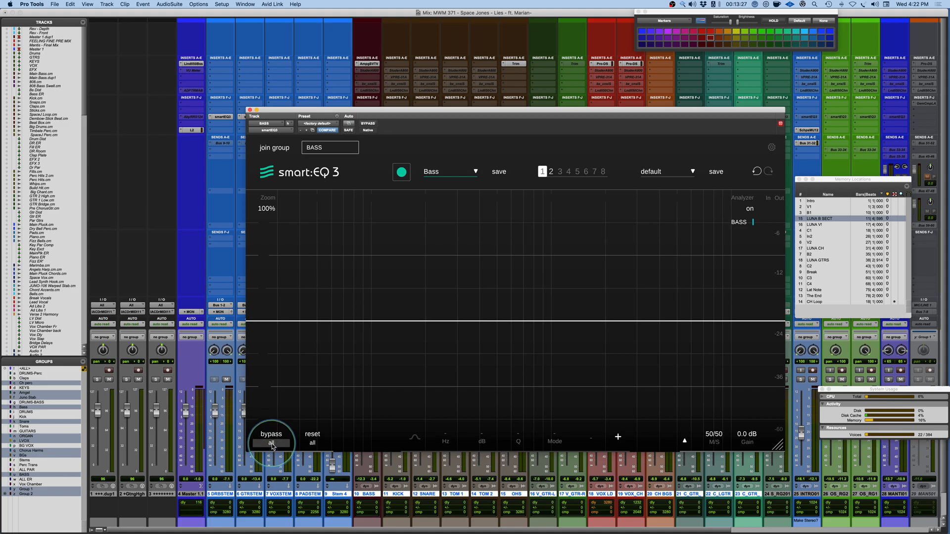
click(306, 441)
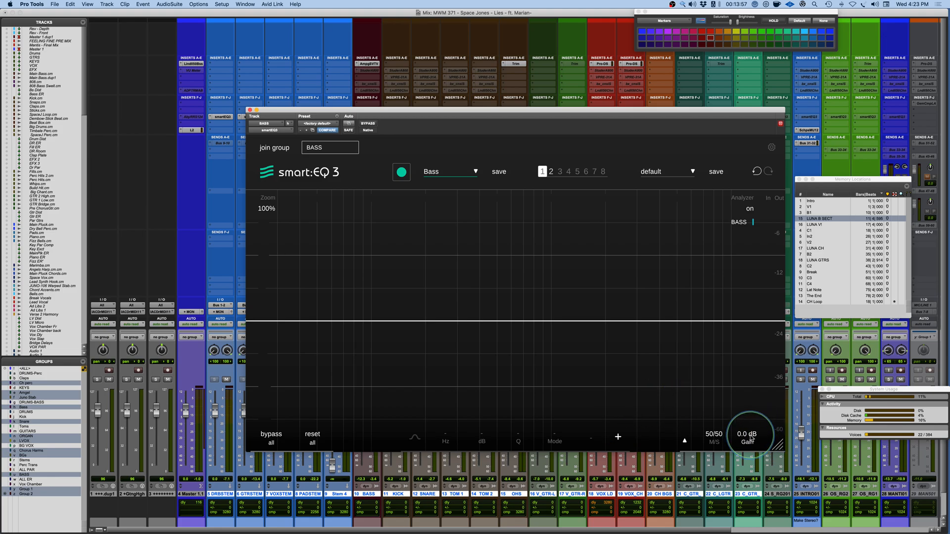
Examine the filter, M/S processing and global preferences on the plug-in's settings page, then return to the EQ and reposition its window
drag(779, 445, 768, 439)
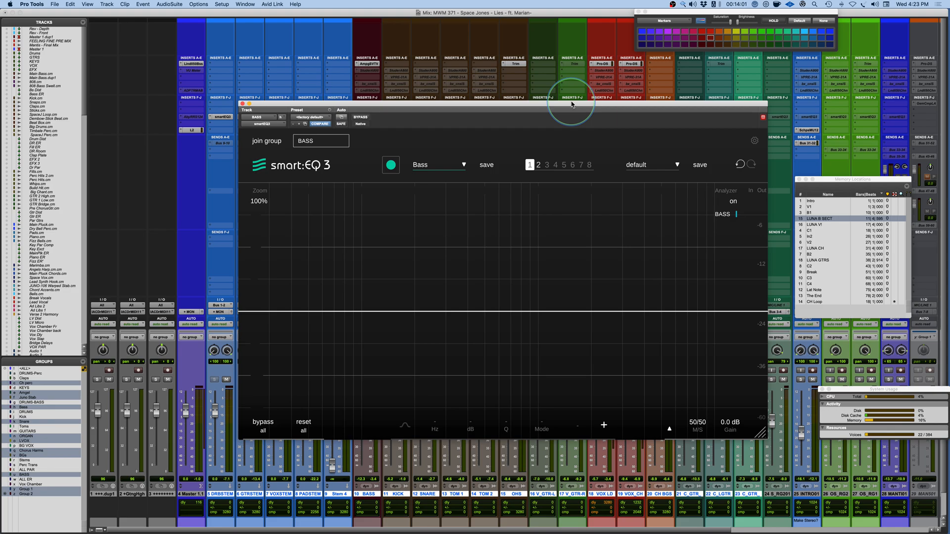
drag(572, 104, 590, 271)
click(772, 307)
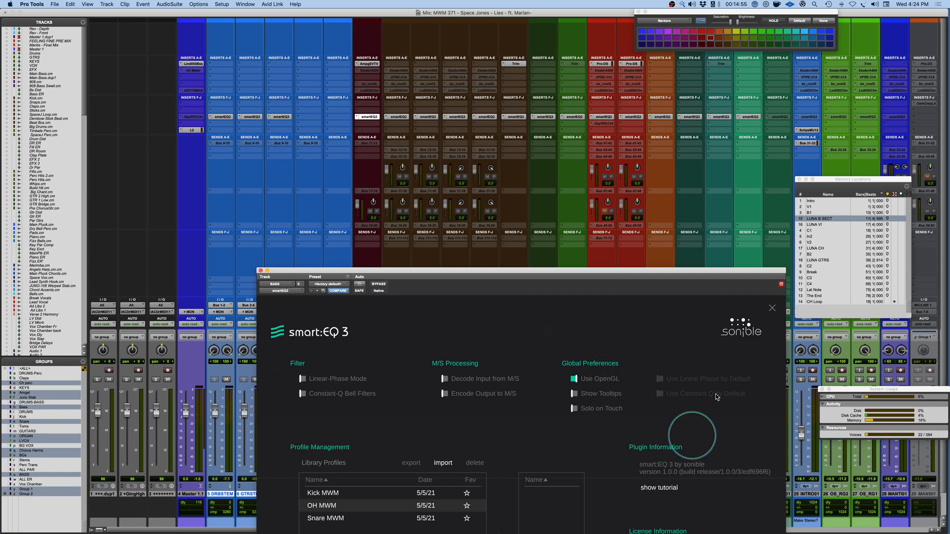
click(772, 307)
drag(674, 275, 654, 126)
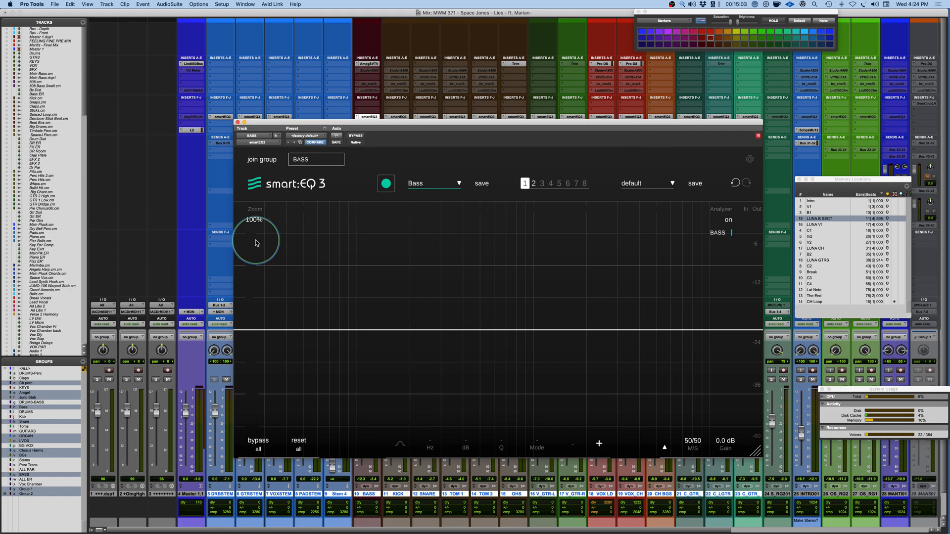
drag(484, 122, 517, 131)
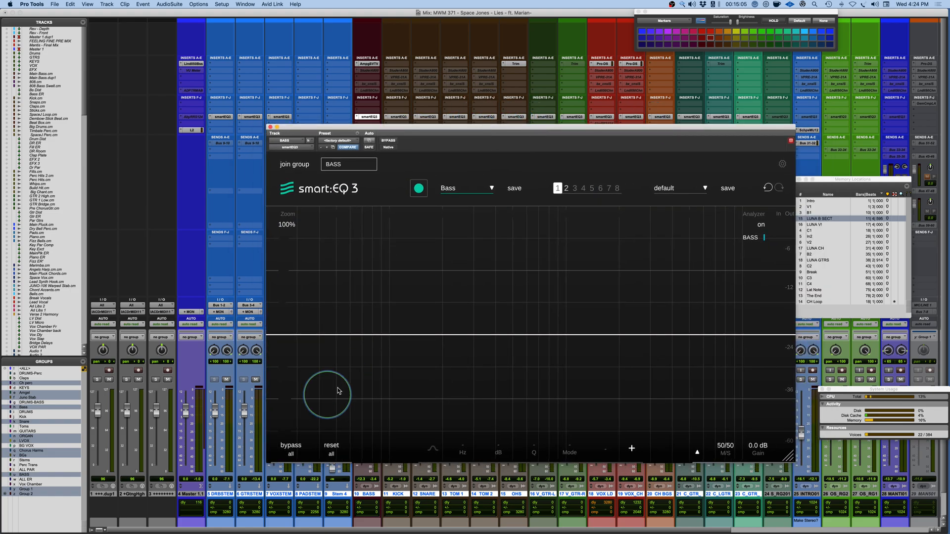
Browse the favourite and factory profiles in the profile list and leave it without choosing another one
click(493, 189)
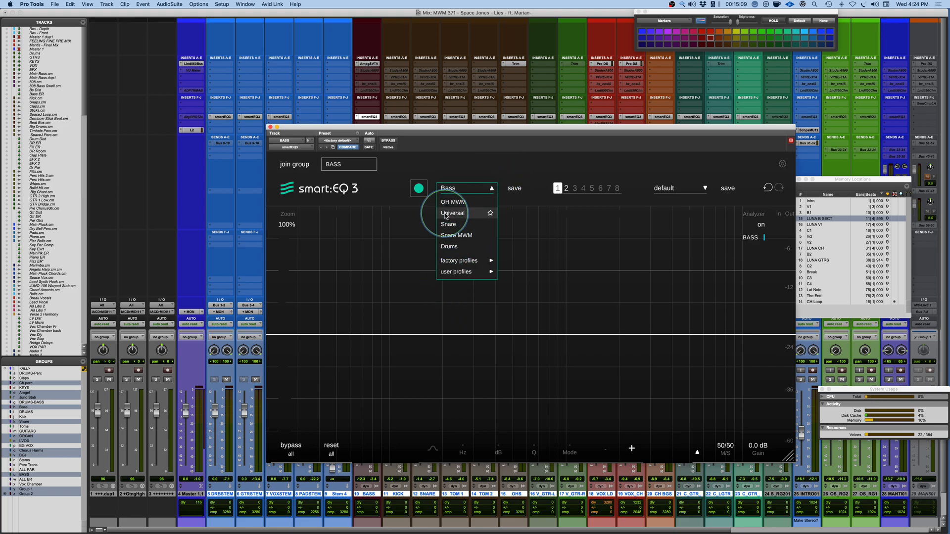
mouse_move(461, 264)
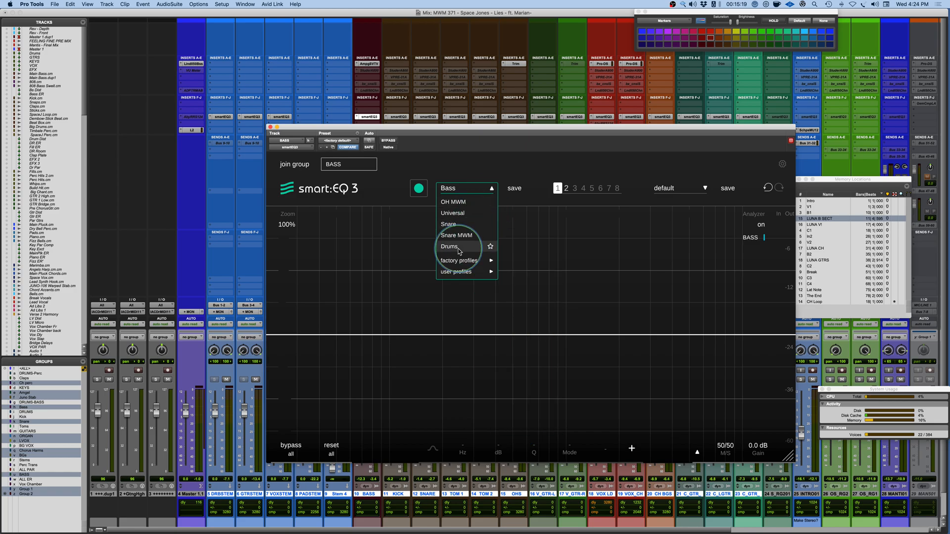
mouse_move(490, 260)
click(509, 275)
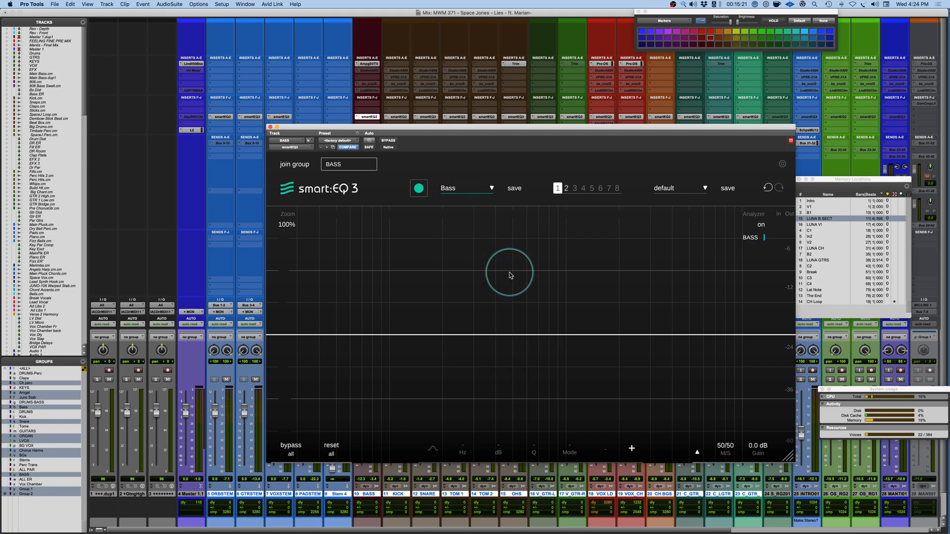
Cue the LUNA B SECT memory location and let smart:EQ learn the bass signal during playback using the Bass profile
drag(473, 128, 470, 125)
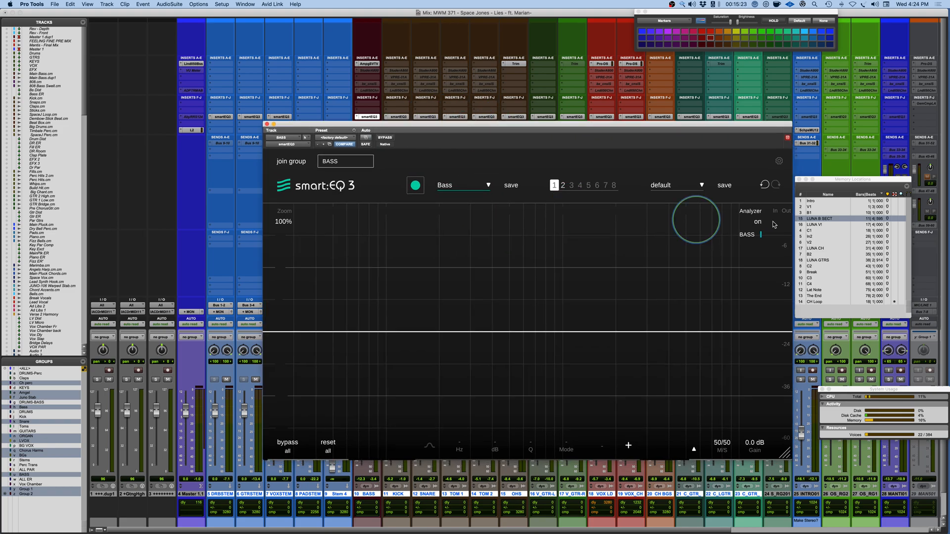
click(833, 219)
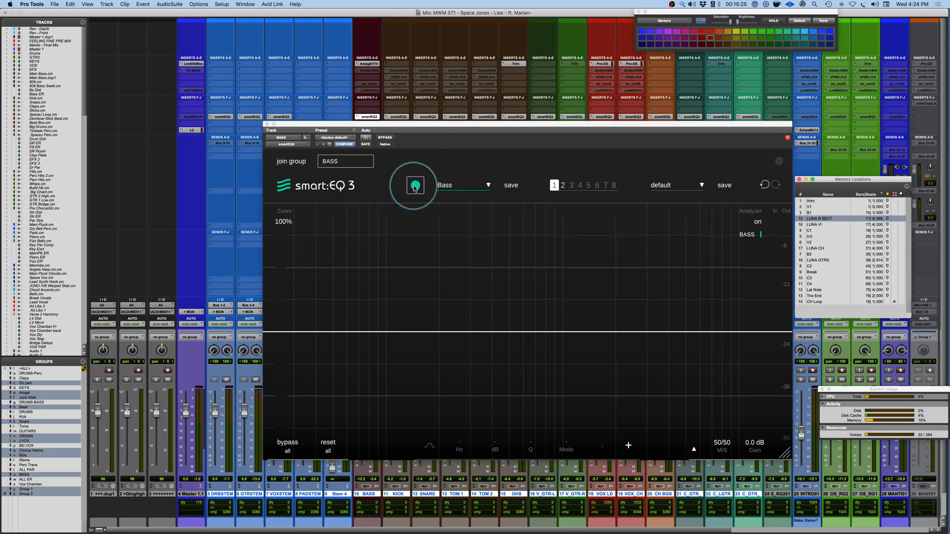
mouse_move(442, 123)
mouse_down()
mouse_move(580, 110)
mouse_move(455, 111)
mouse_up()
click(411, 169)
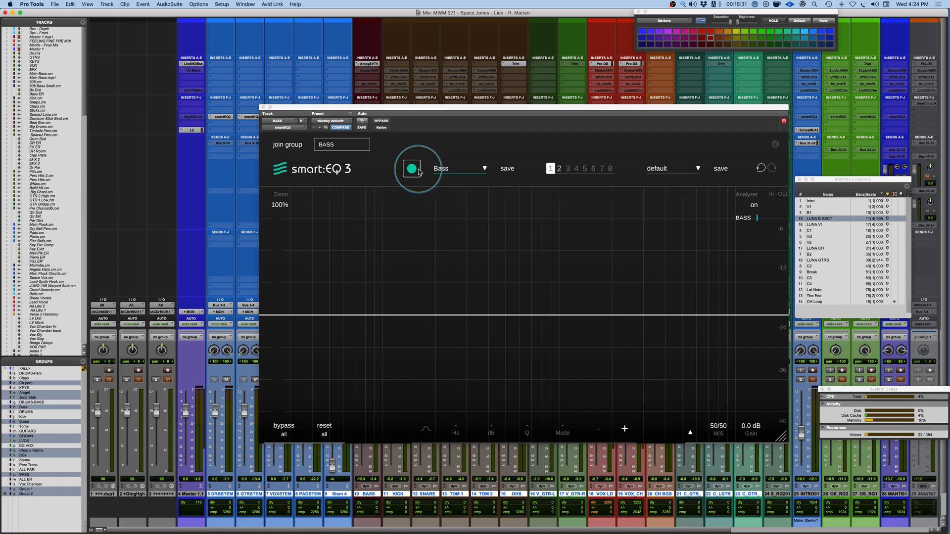
key(space)
click(413, 169)
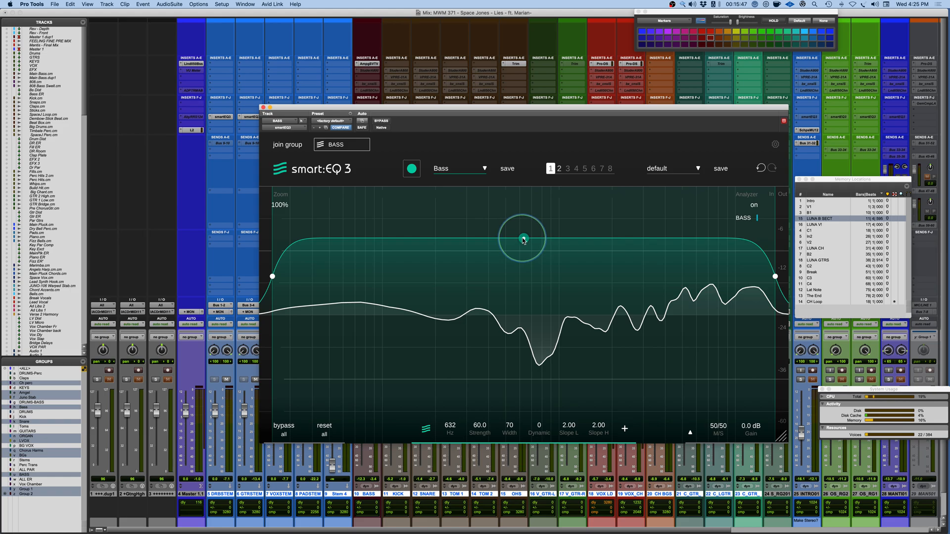
Lower the smart filter's strength to about 49.0, narrow its width to 27 and centre it at about 359 Hz
mouse_move(523, 239)
mouse_down()
mouse_move(526, 203)
mouse_move(528, 408)
mouse_move(516, 370)
mouse_move(528, 423)
mouse_move(509, 223)
mouse_move(519, 250)
mouse_up()
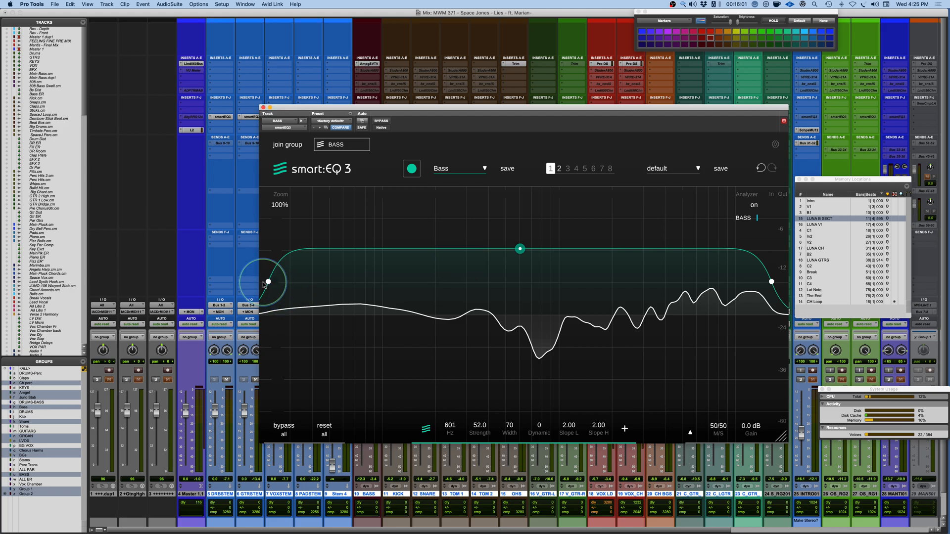
drag(268, 282, 382, 284)
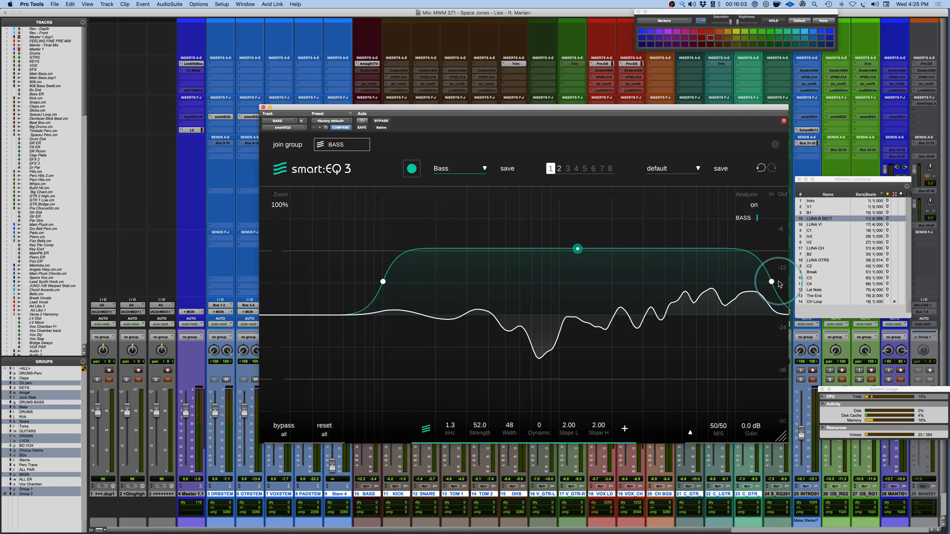
drag(772, 281, 658, 283)
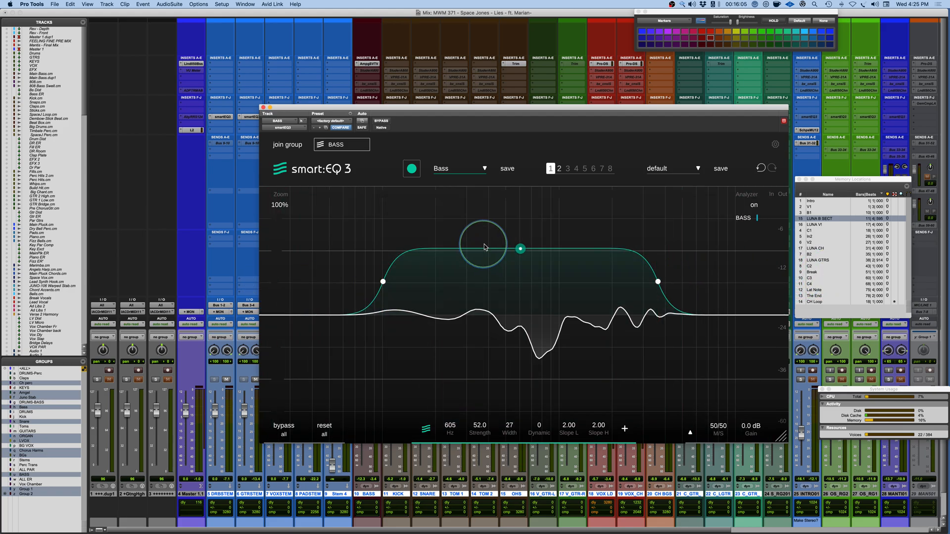
drag(520, 249, 484, 255)
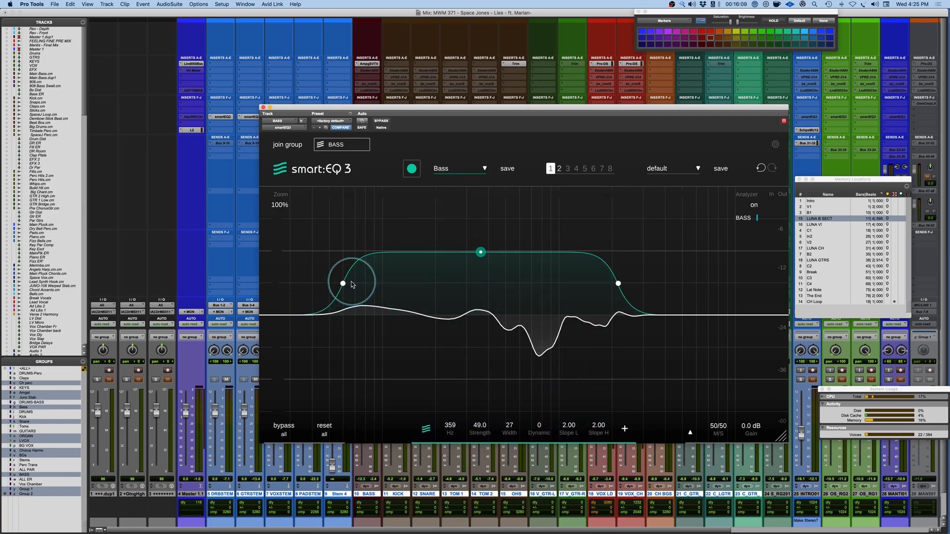
Set the smart filter's low slope to 1.50 and strength to 50.5, and widen it to 81 centred at about 443 Hz
drag(340, 287, 347, 292)
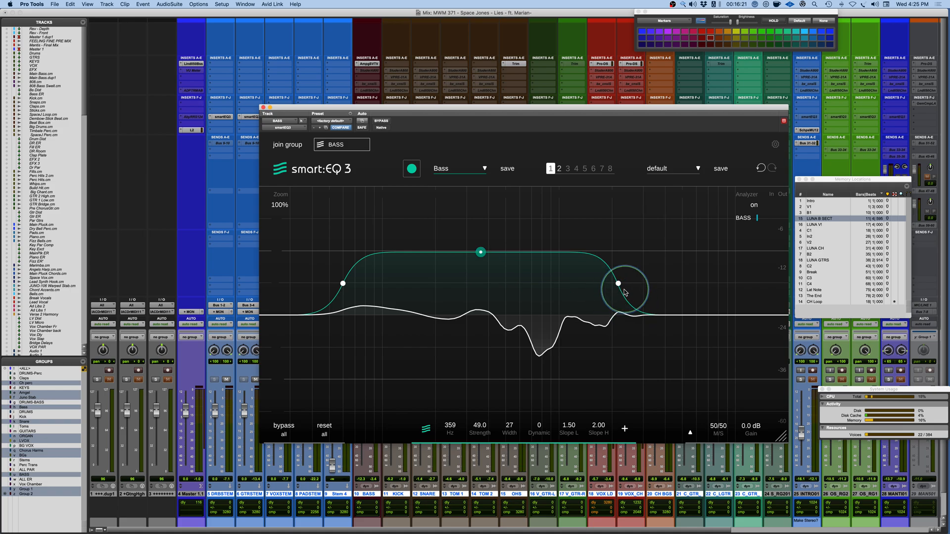
drag(619, 284, 713, 285)
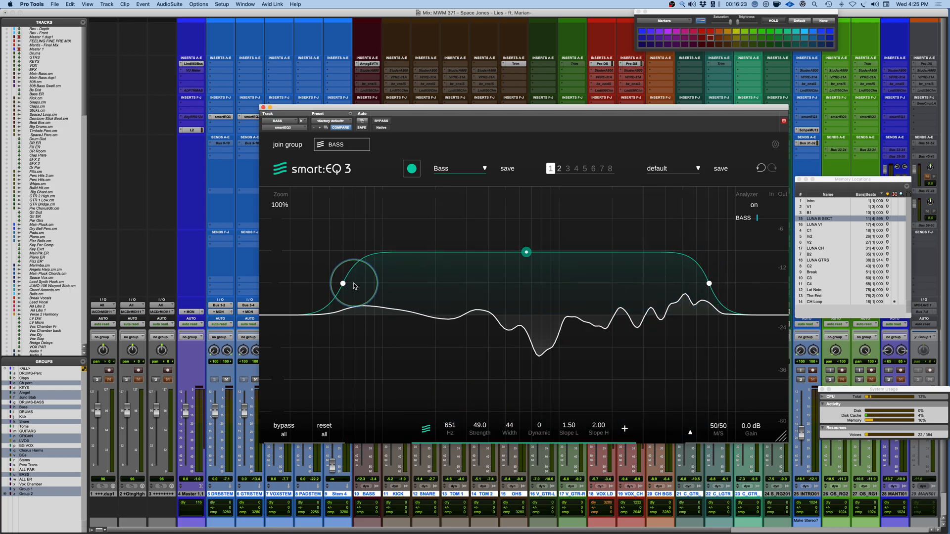
drag(346, 284, 283, 284)
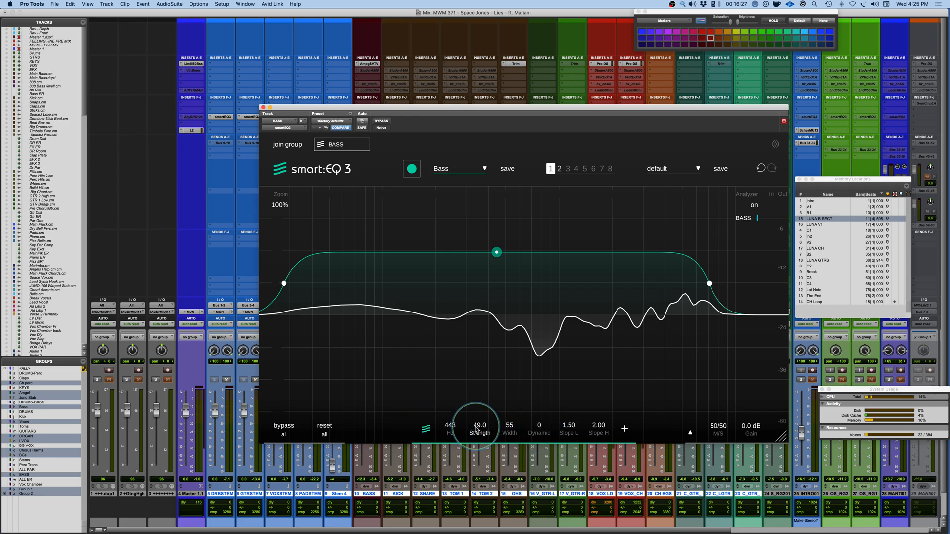
drag(476, 427, 511, 401)
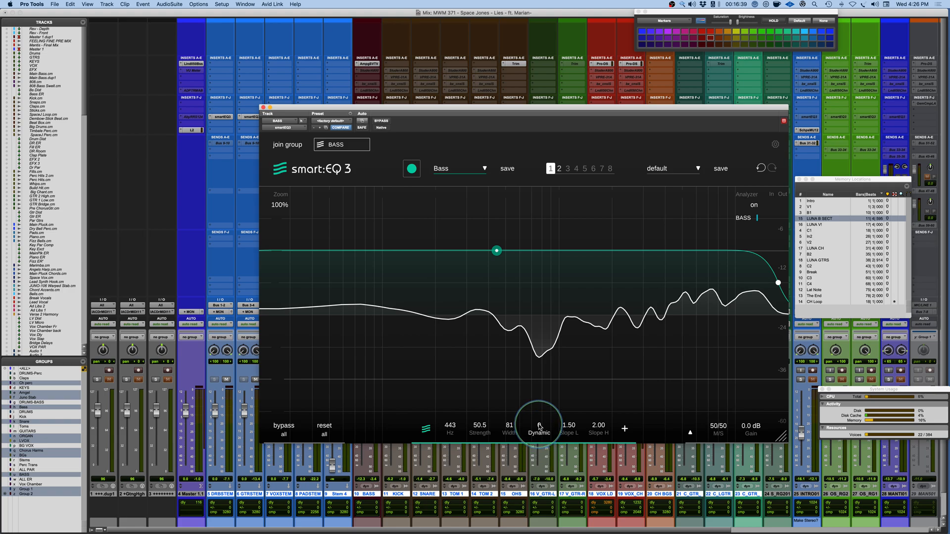
Raise the smart filter's Dynamic value to 100 while auditioning the bass, then return it to 0
drag(540, 427, 539, 293)
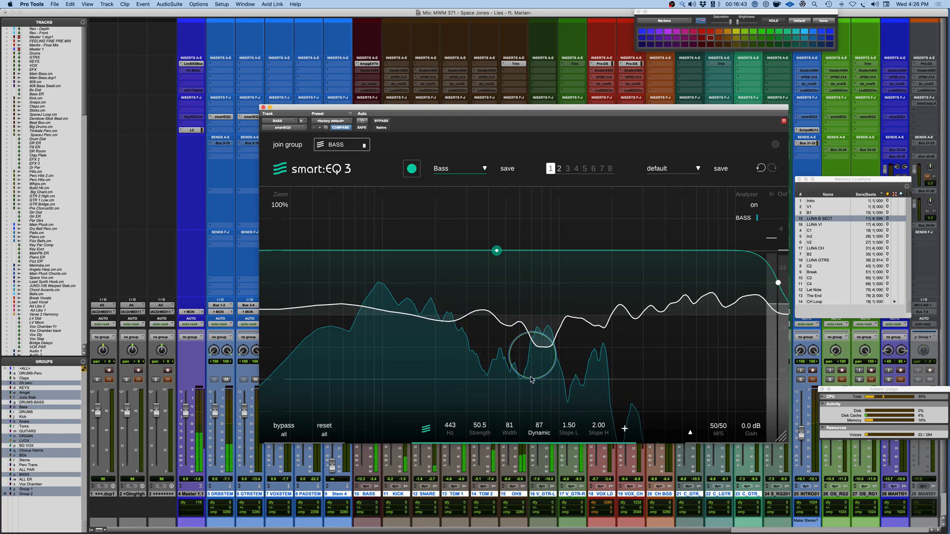
drag(531, 379, 546, 309)
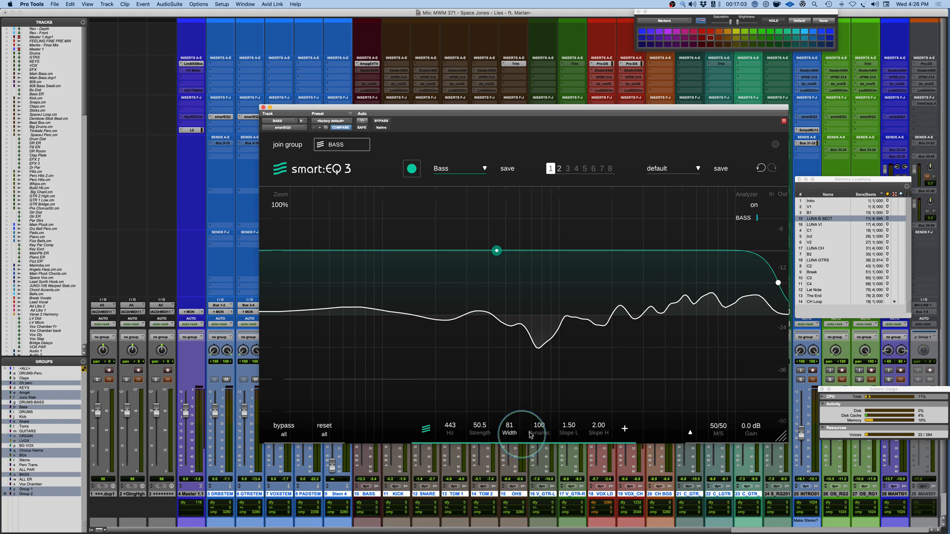
drag(540, 429, 539, 523)
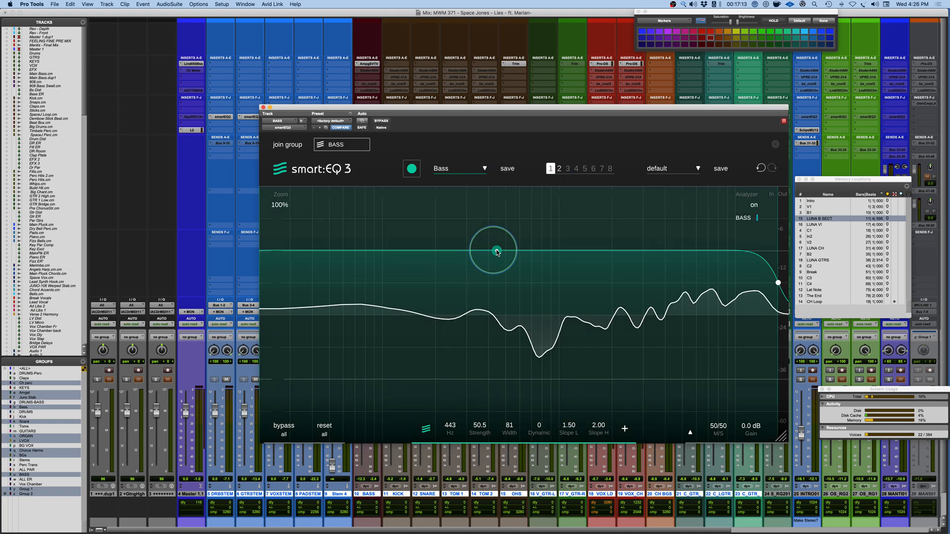
Split the smart filter in two, setting the upper band to about 4.1 kHz, strength 24.0, width 16, and the lower band's strength to 63.5
mouse_move(498, 252)
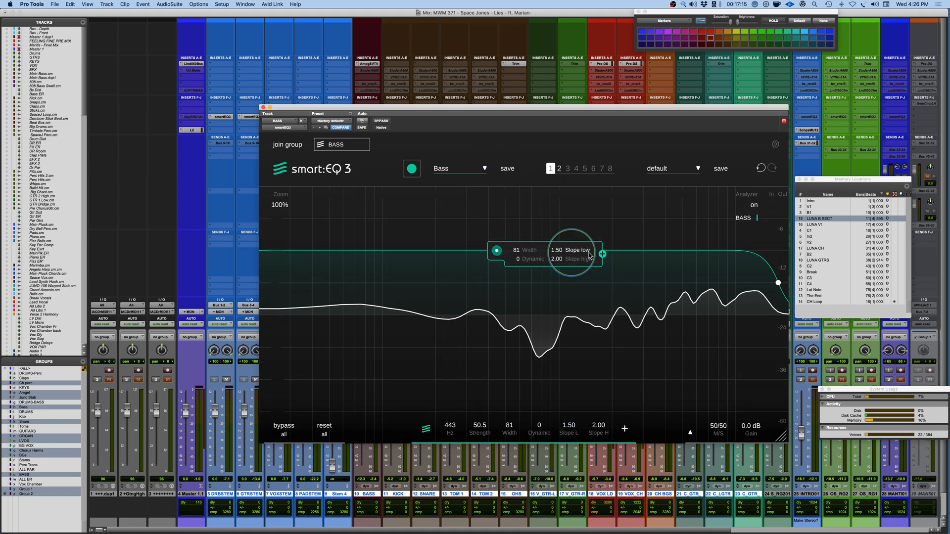
click(603, 254)
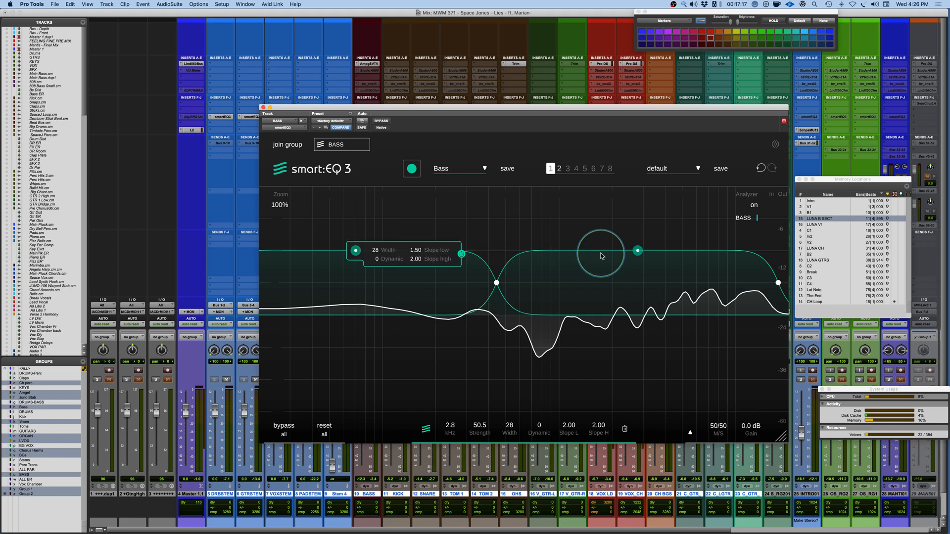
mouse_move(638, 251)
mouse_down()
mouse_move(641, 287)
mouse_move(646, 245)
mouse_up()
drag(503, 281, 569, 277)
drag(679, 246, 669, 286)
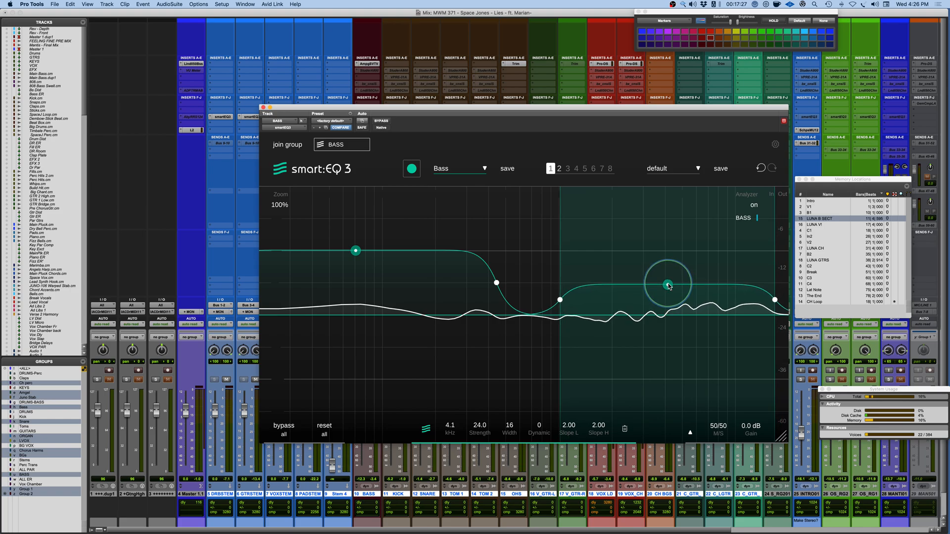
drag(357, 251, 358, 235)
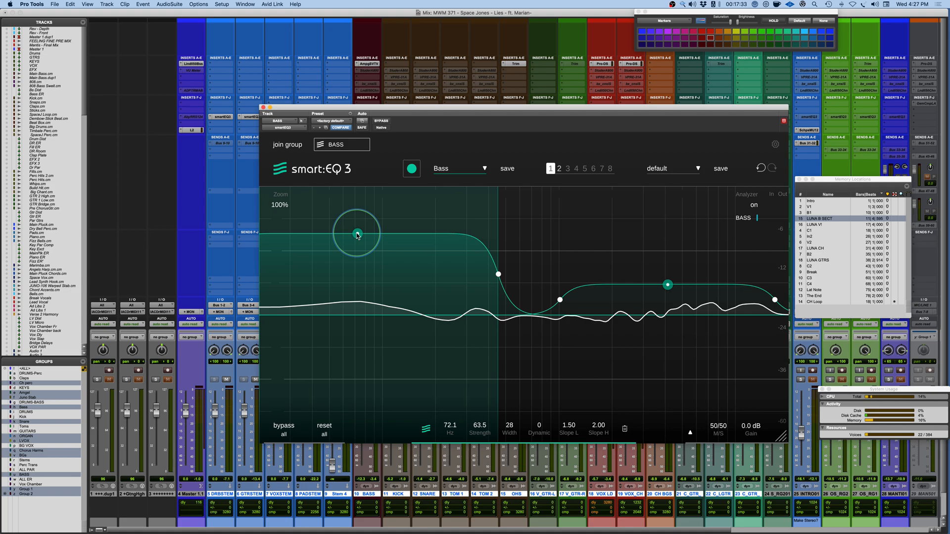
Compare the bass with the equalizer bypassed and active, then reset all of its filters
click(279, 428)
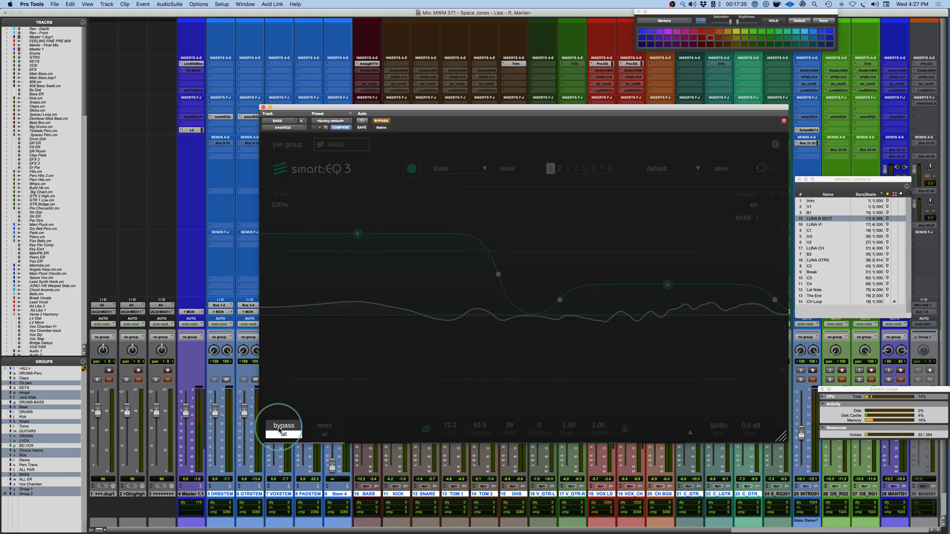
click(280, 428)
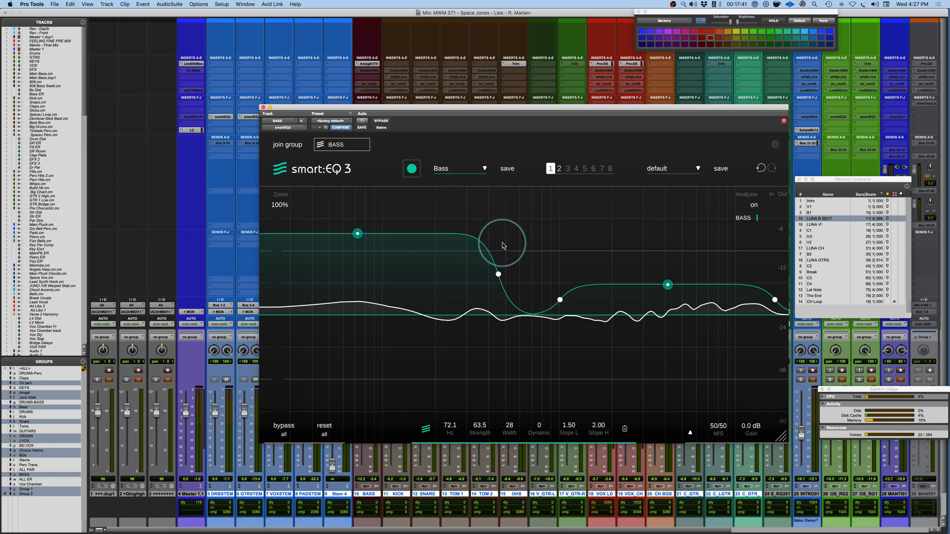
click(324, 428)
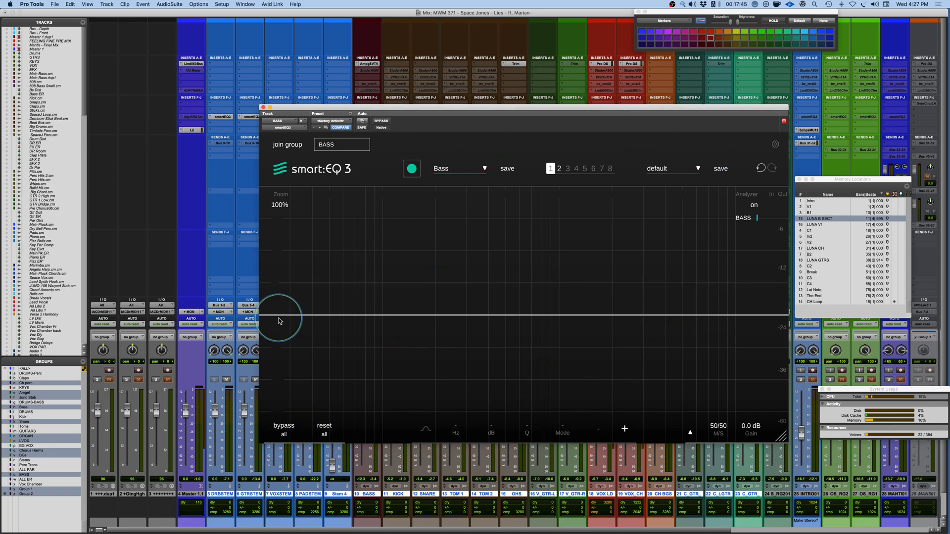
Add a bell band to the bass curve at about 133 Hz with 5.8 dB gain and narrow it to Q 2.39
double_click(407, 317)
drag(408, 317, 404, 292)
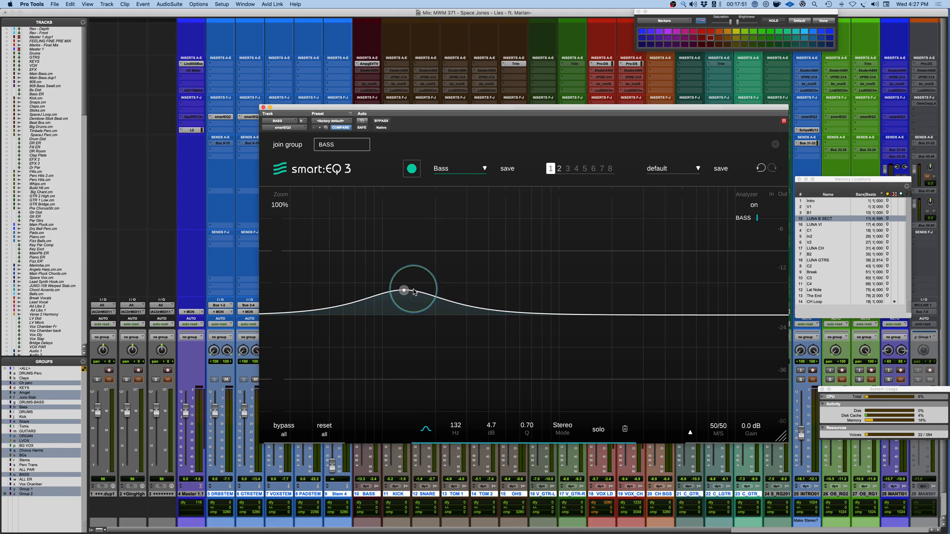
scroll(405, 289, up, 5)
scroll(405, 289, down, 4)
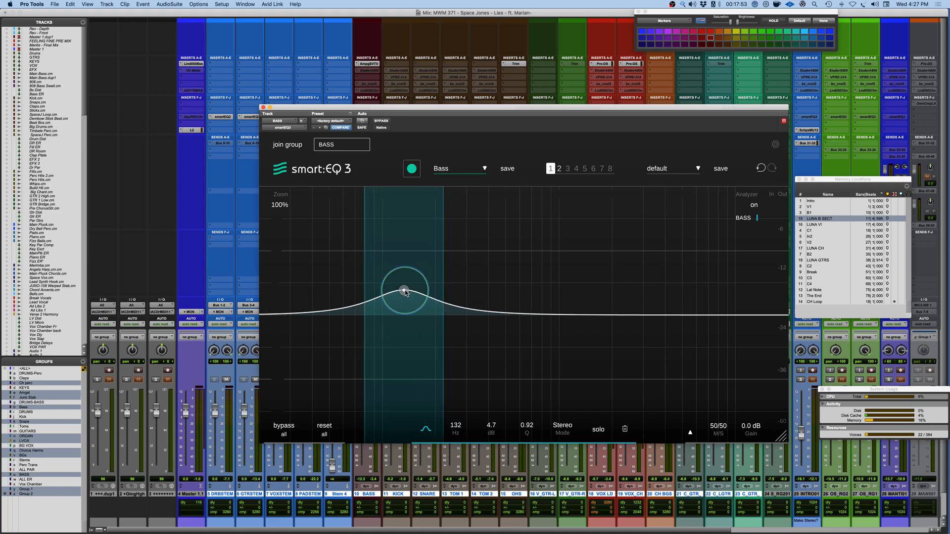
scroll(405, 289, up, 1)
scroll(405, 291, up, 1)
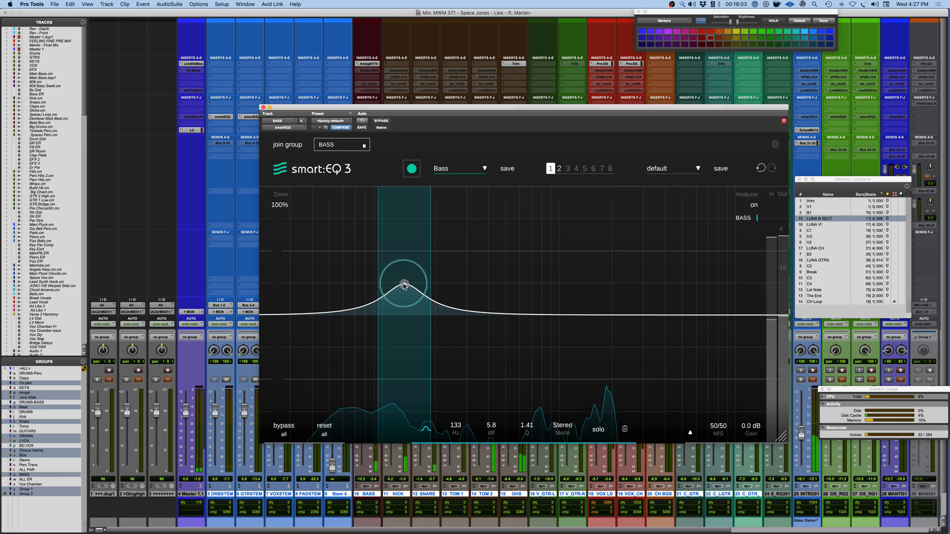
scroll(404, 285, up, 5)
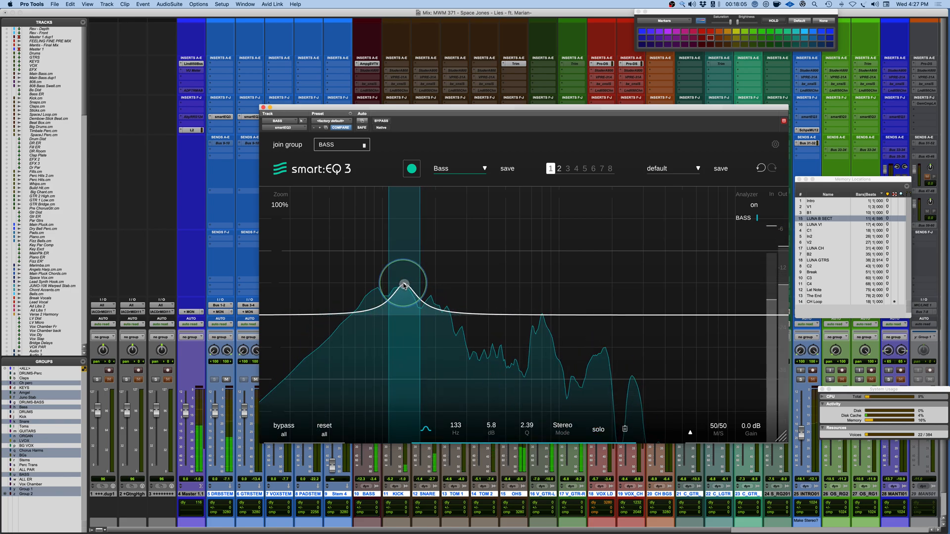
Shift the bell band down to about 112 Hz, bring up its filter options and remove the band
drag(404, 285, 392, 285)
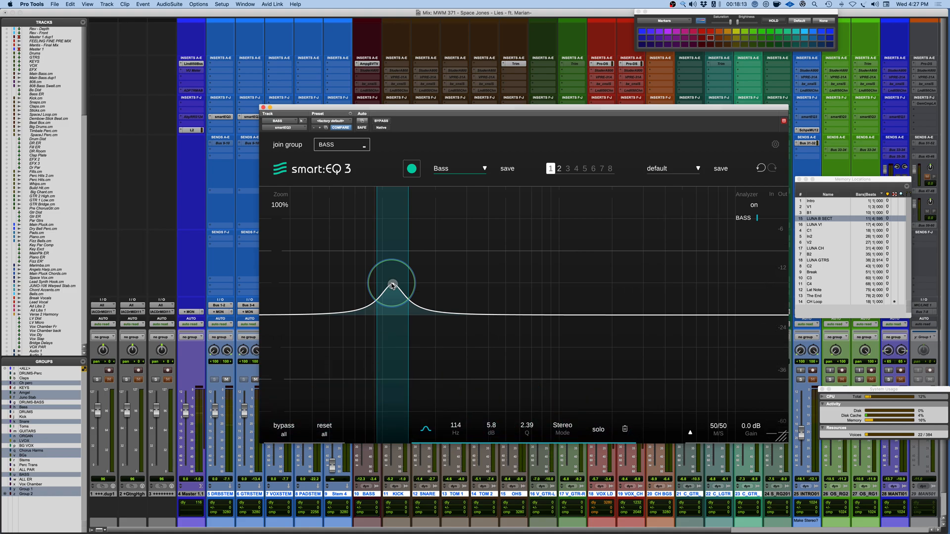
drag(393, 286, 391, 286)
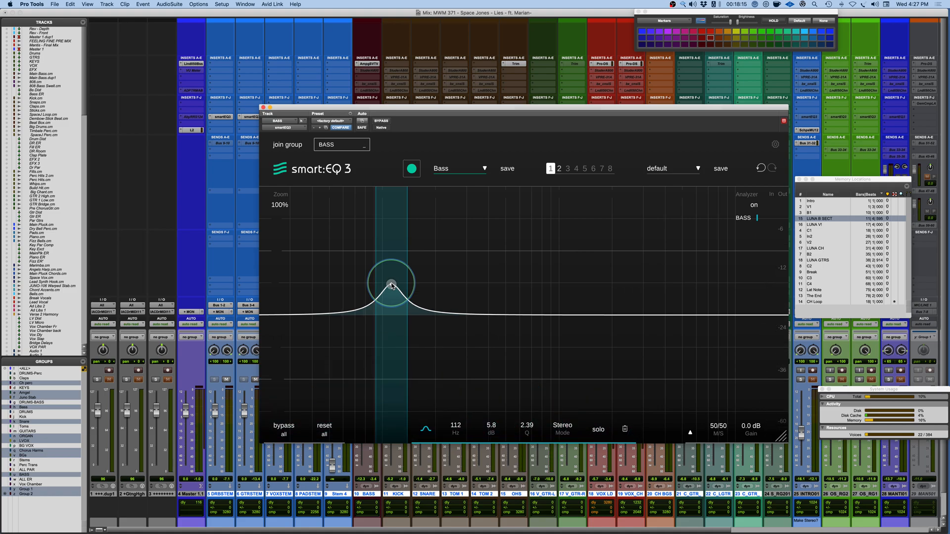
mouse_move(392, 285)
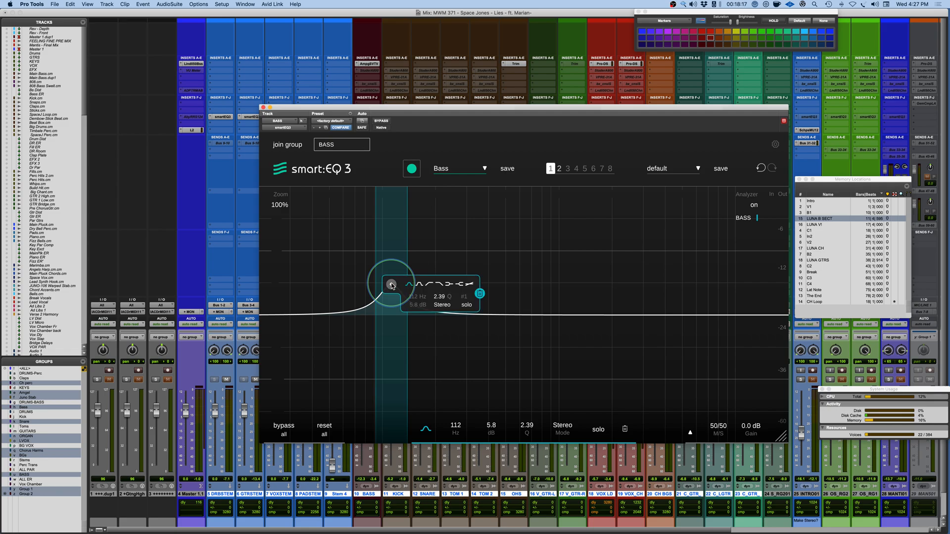
click(479, 294)
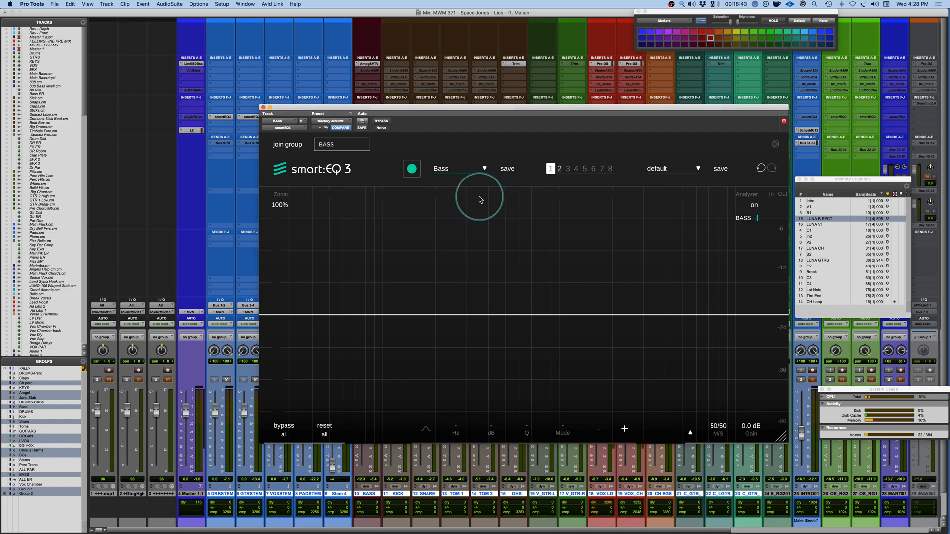
Play the song and learn the bass signal again with the Bass profile
drag(507, 110, 519, 134)
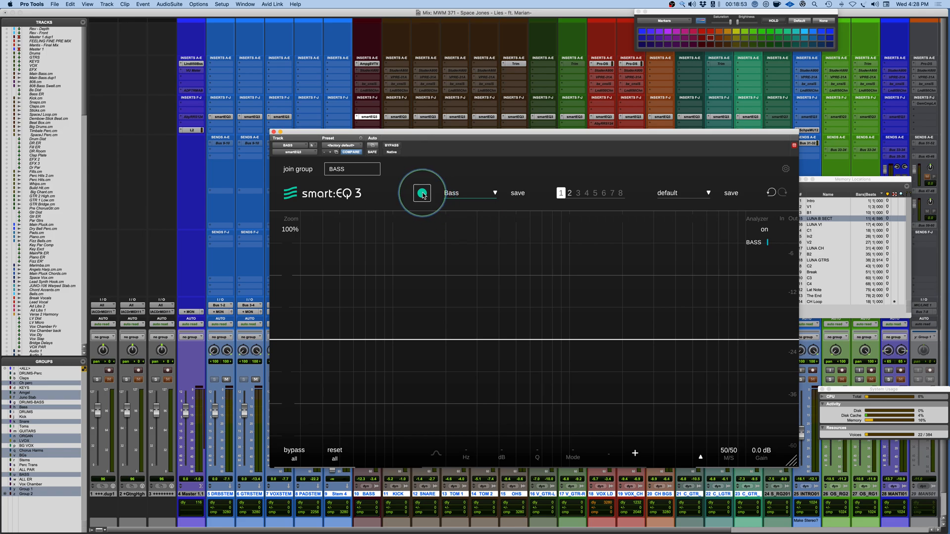
key(space)
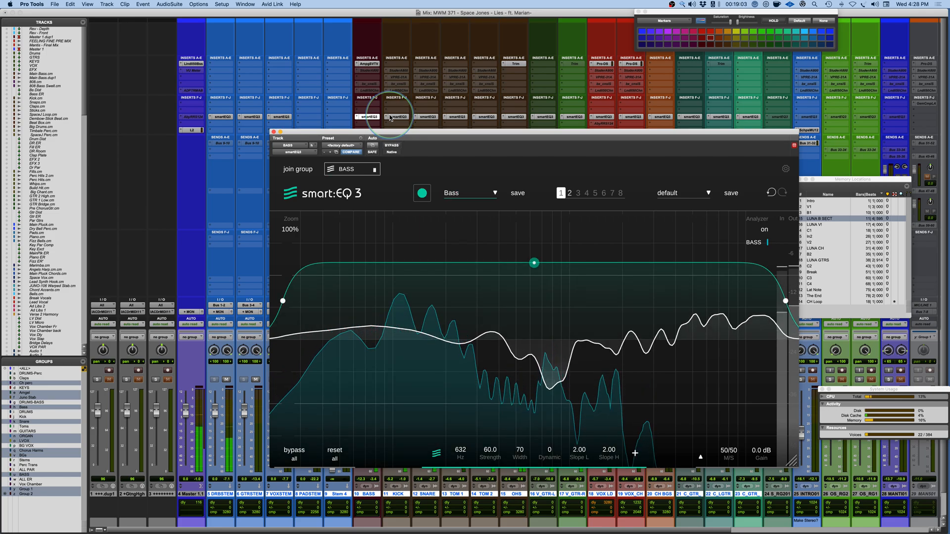
Open the smart:EQ 3 instance on the KICK track and learn its signal with the Kick MWM profile
click(392, 117)
drag(457, 132, 446, 53)
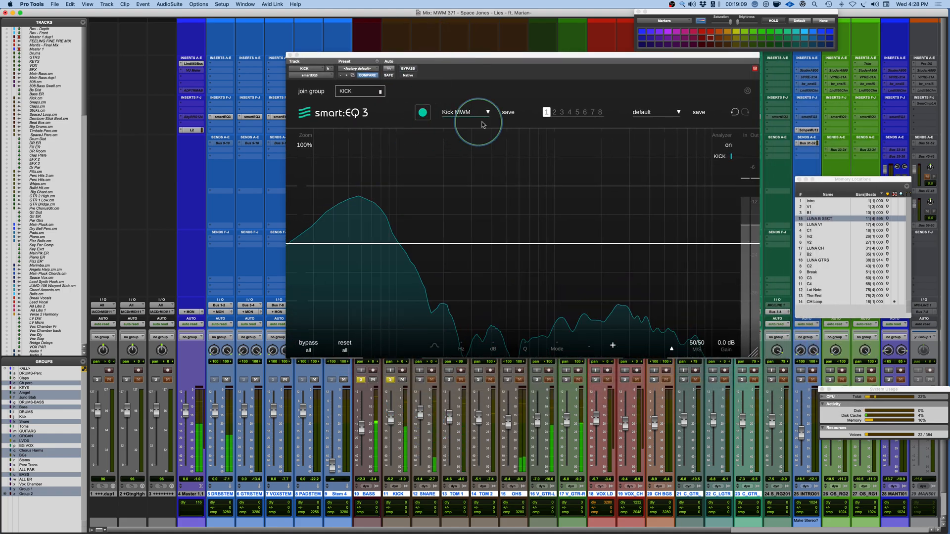
click(424, 114)
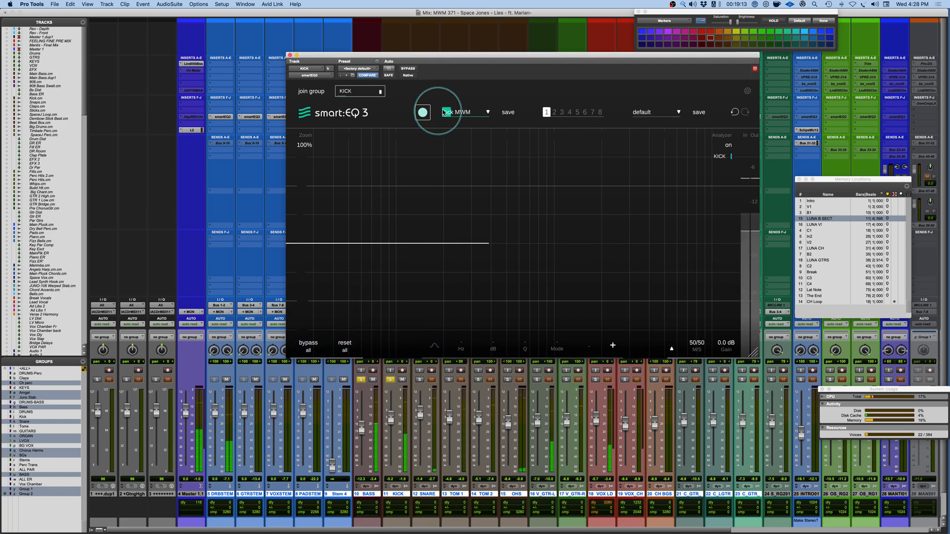
Solo the SNARE track, open its smart:EQ 3 instance and learn the signal with the Snare profile
drag(499, 56, 635, 73)
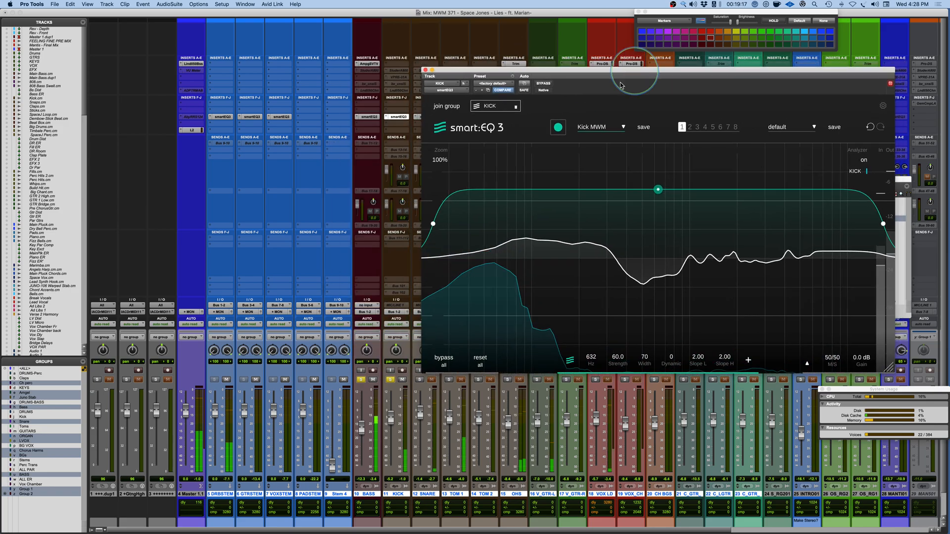
click(420, 379)
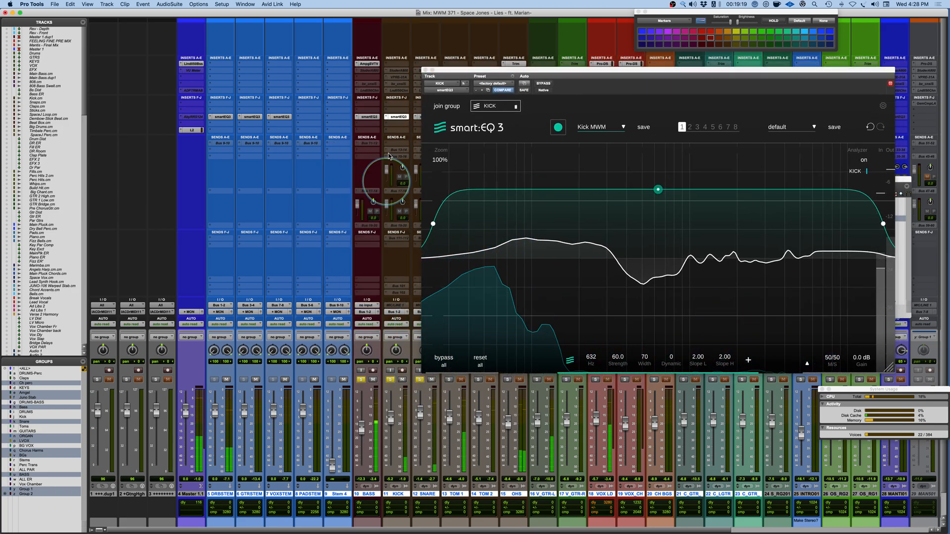
click(417, 117)
click(550, 126)
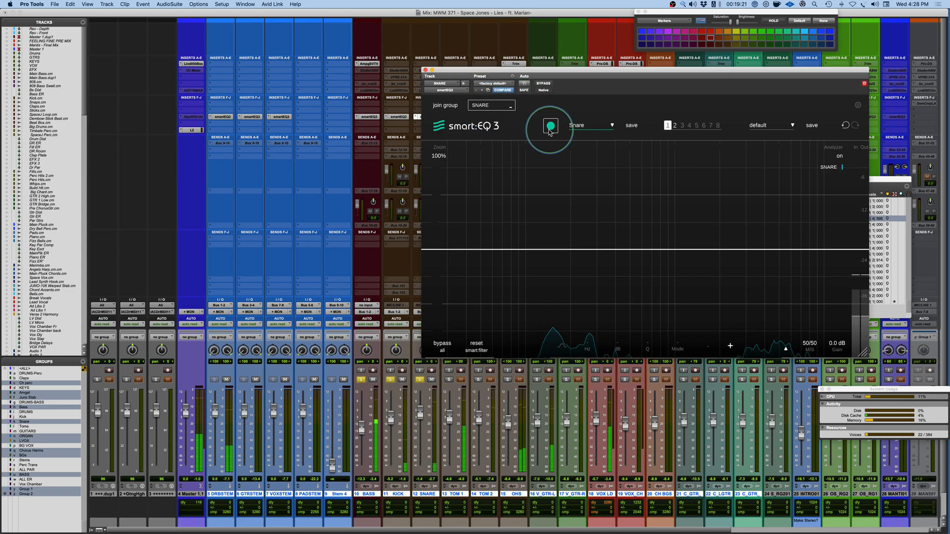
Solo the OHS track, open its smart:EQ 3 instance and learn the signal with the OH MWM profile
drag(590, 73, 714, 81)
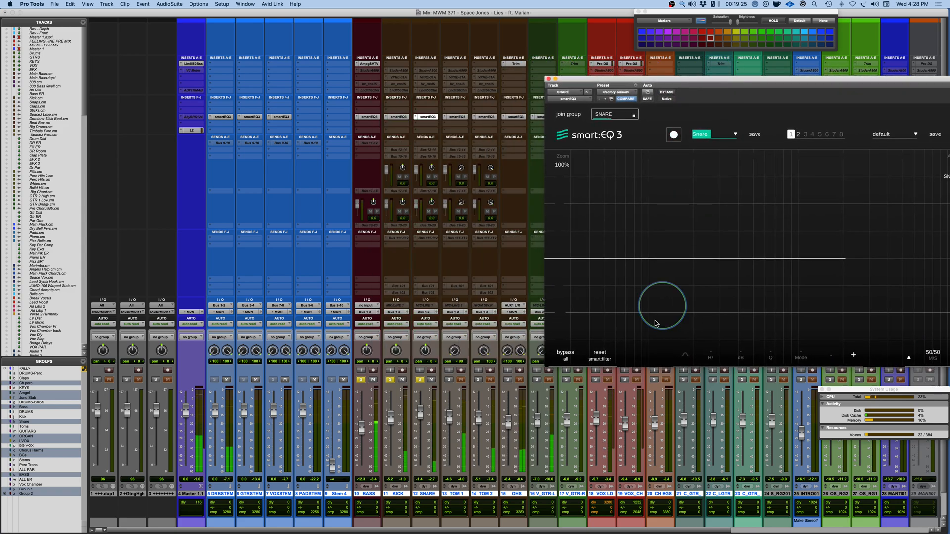
click(508, 380)
click(515, 117)
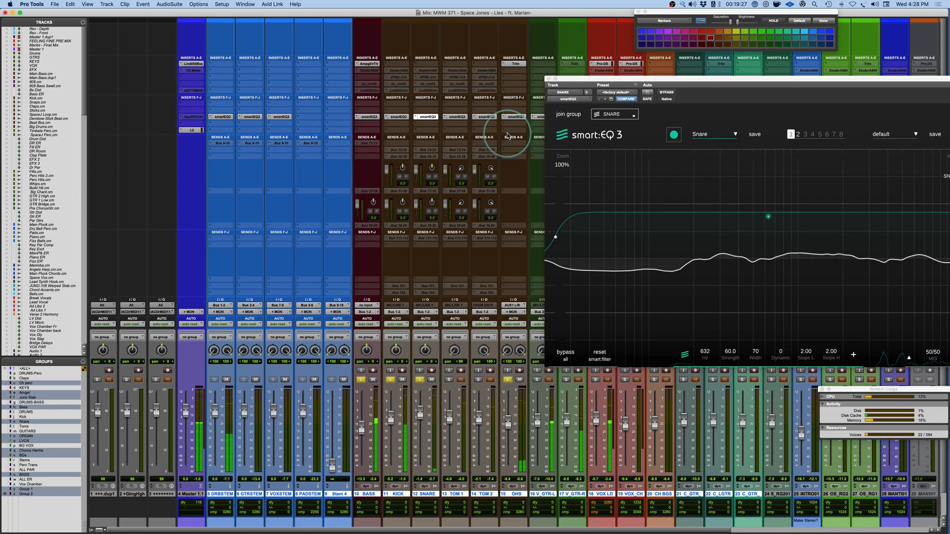
click(652, 127)
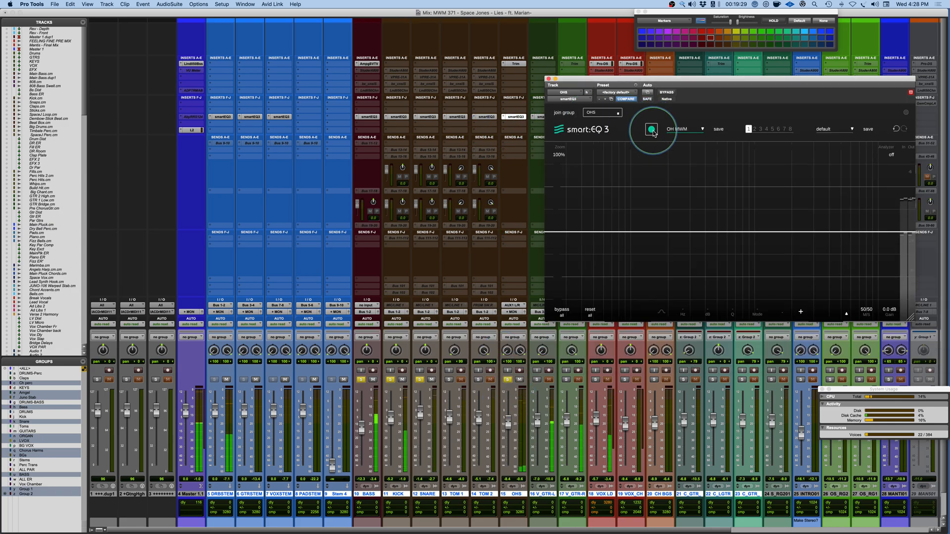
click(653, 129)
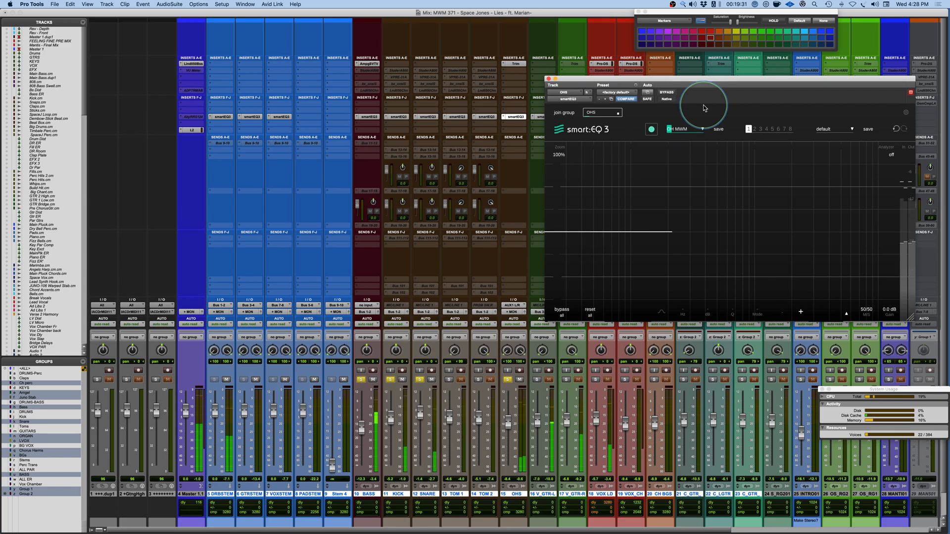
Move the equalizer window clear of the mixer channels and mute the TOM 1 and TOM 2 tracks
drag(720, 82, 519, 98)
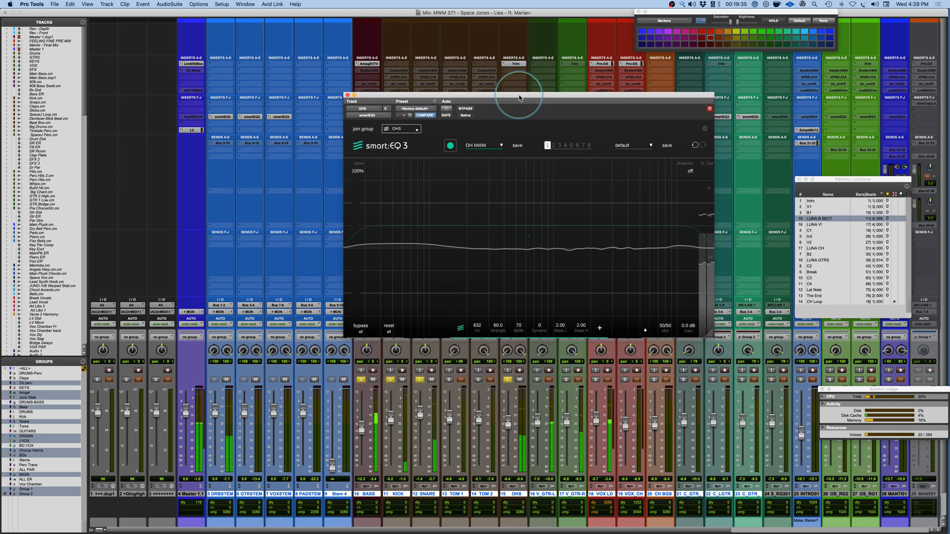
drag(519, 98, 693, 124)
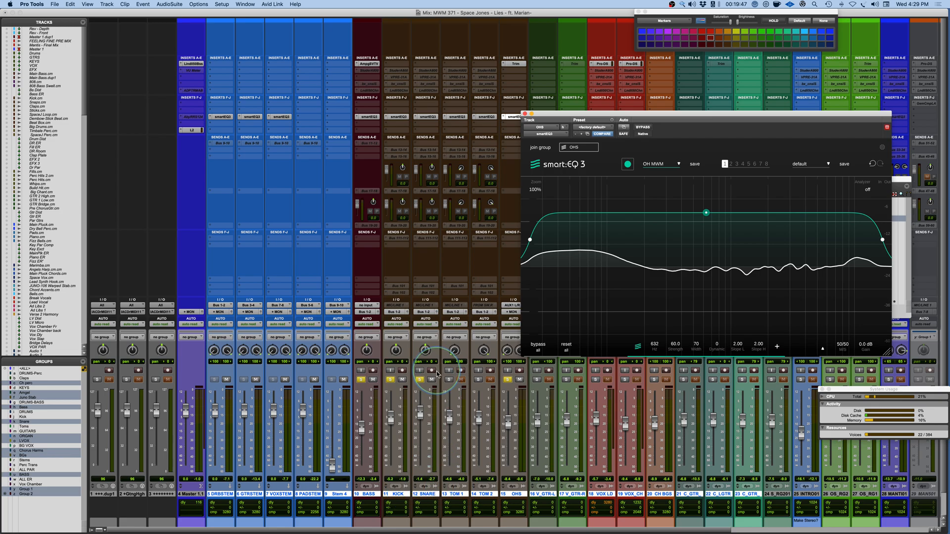
click(458, 495)
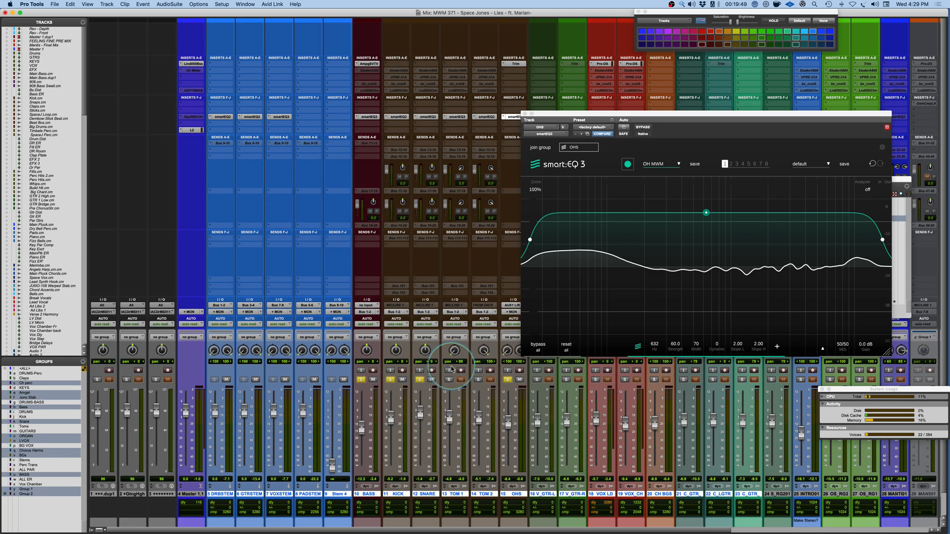
click(461, 380)
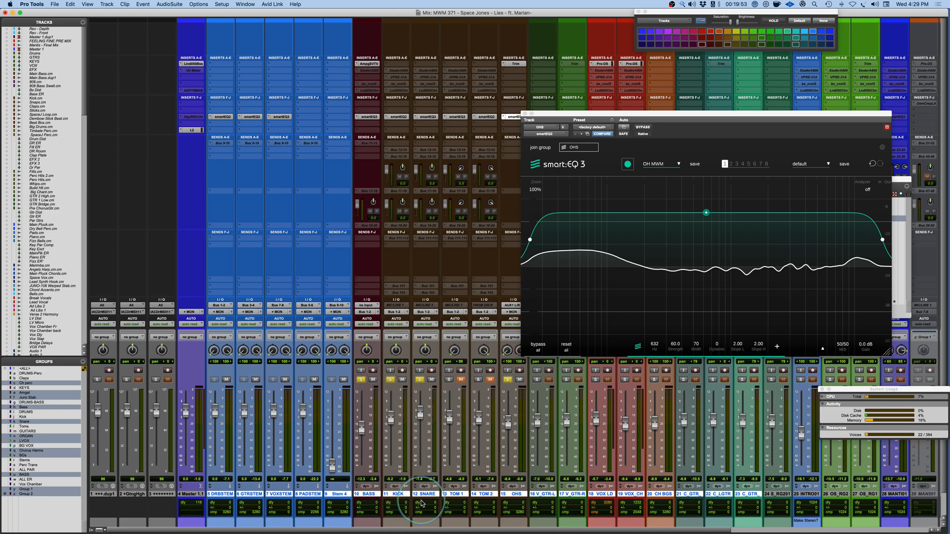
Create a new smart:EQ 3 group named DRUMS BS from the OHS instance
drag(687, 116, 510, 112)
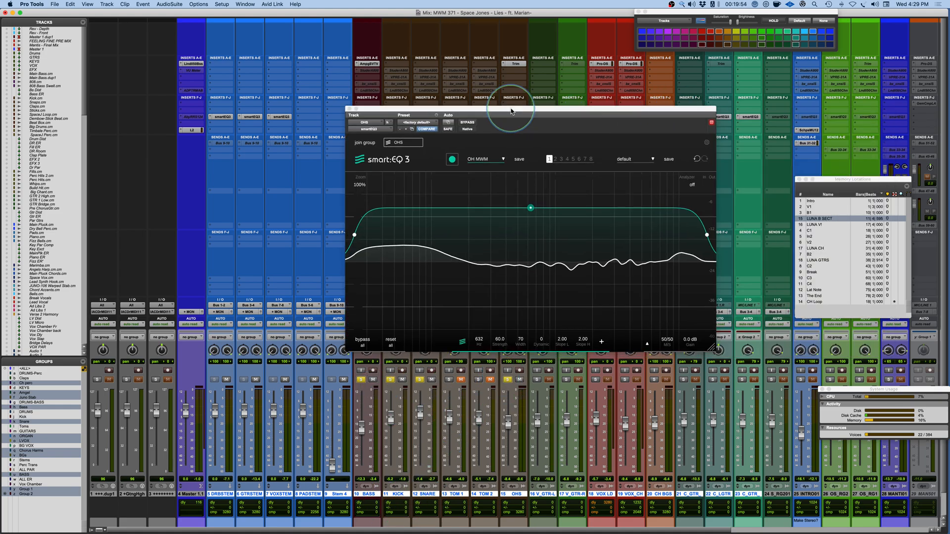
click(365, 143)
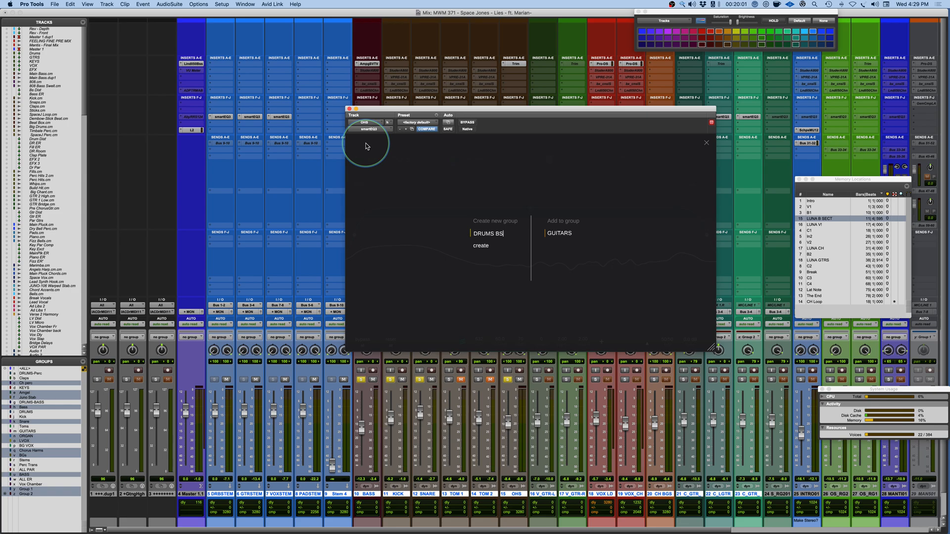
key(Return)
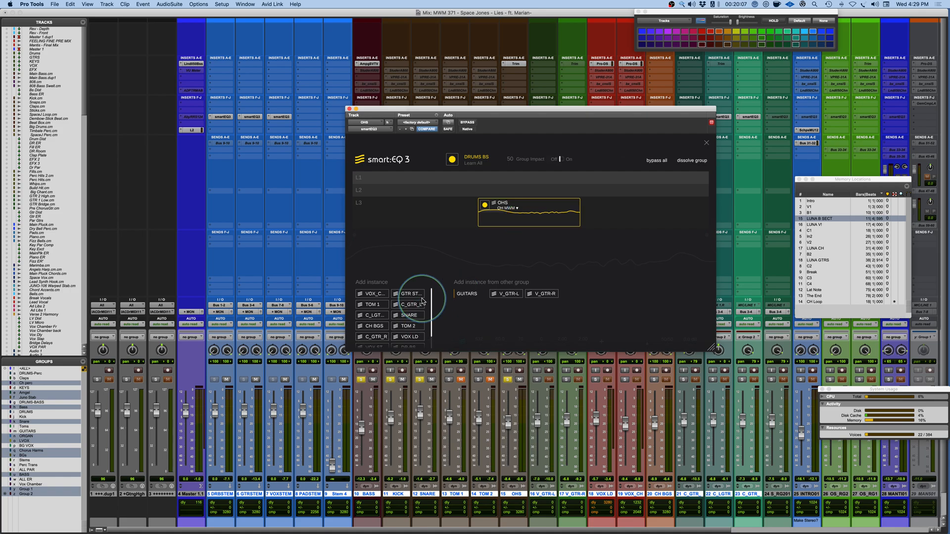
Add the BASS instance to layer L3 of the DRUMS BS group, and the KICK and SNARE instances to layer L2
scroll(370, 303, down, 1)
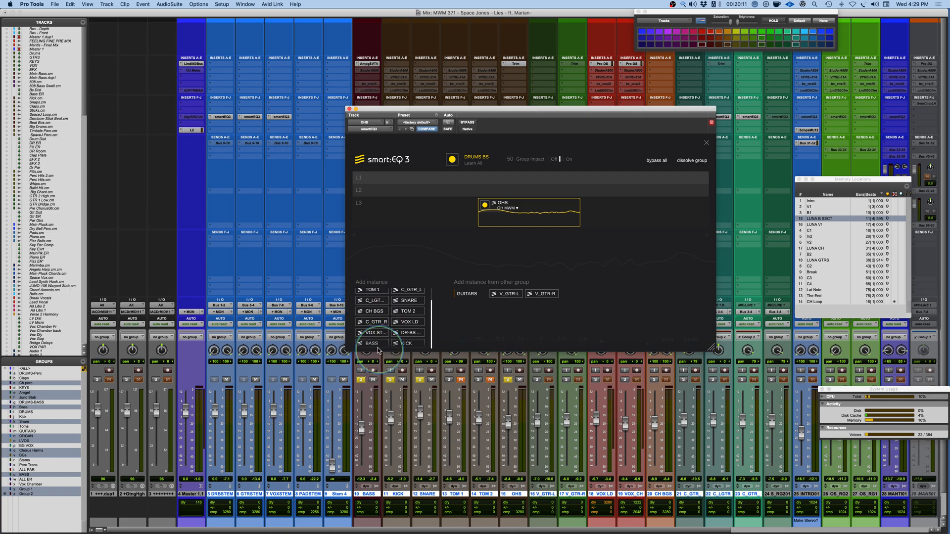
drag(373, 344, 402, 194)
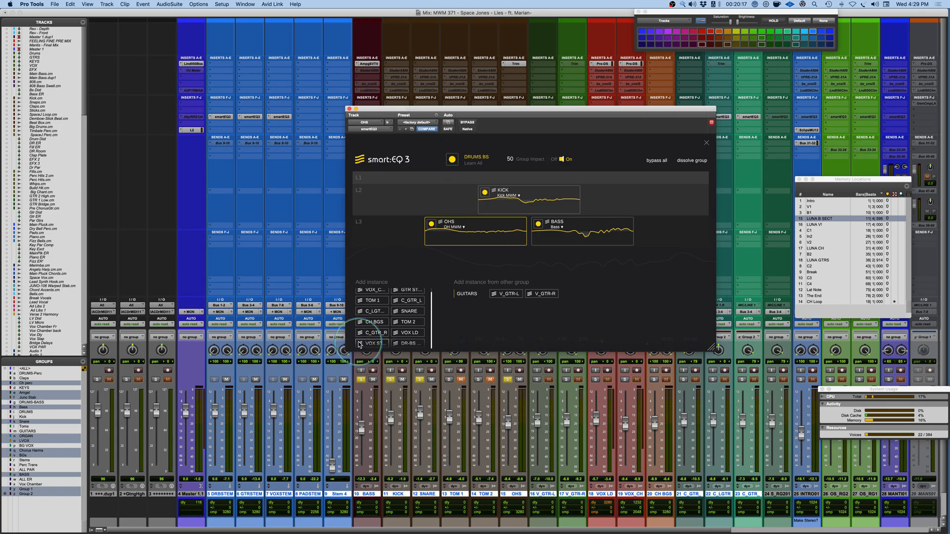
drag(401, 311, 413, 209)
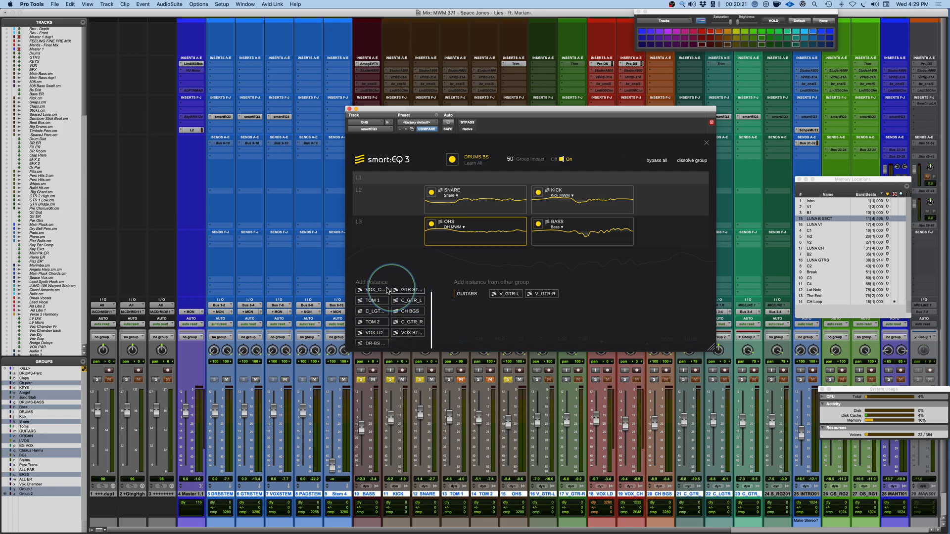
scroll(377, 321, up, 1)
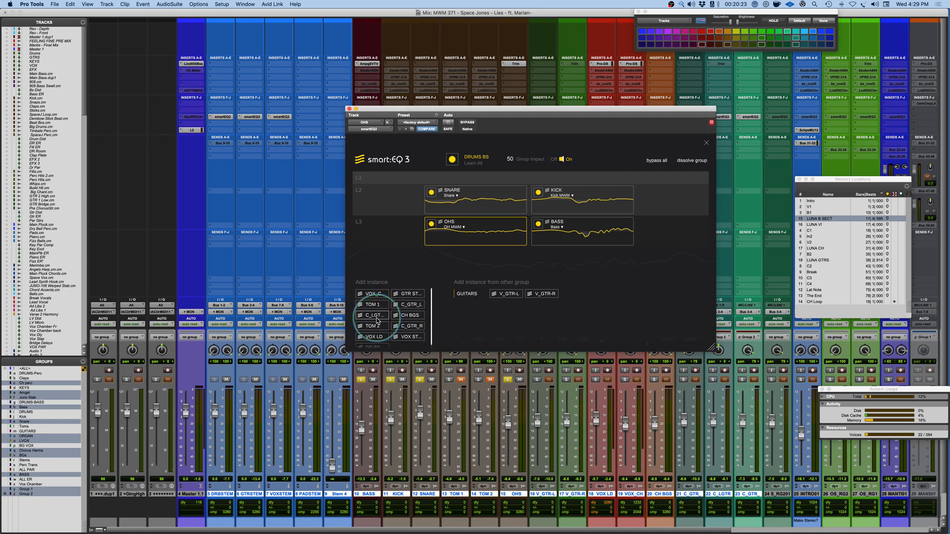
scroll(377, 320, down, 1)
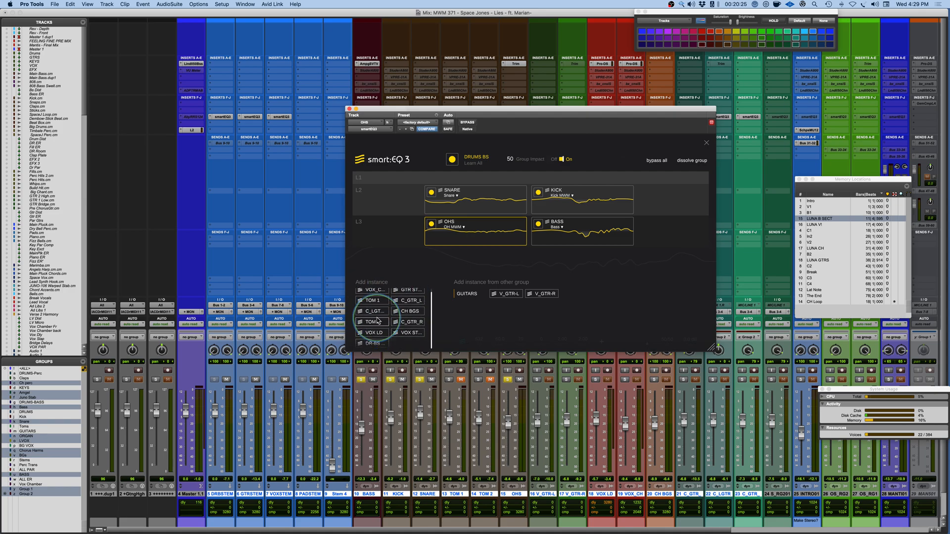
scroll(378, 321, up, 1)
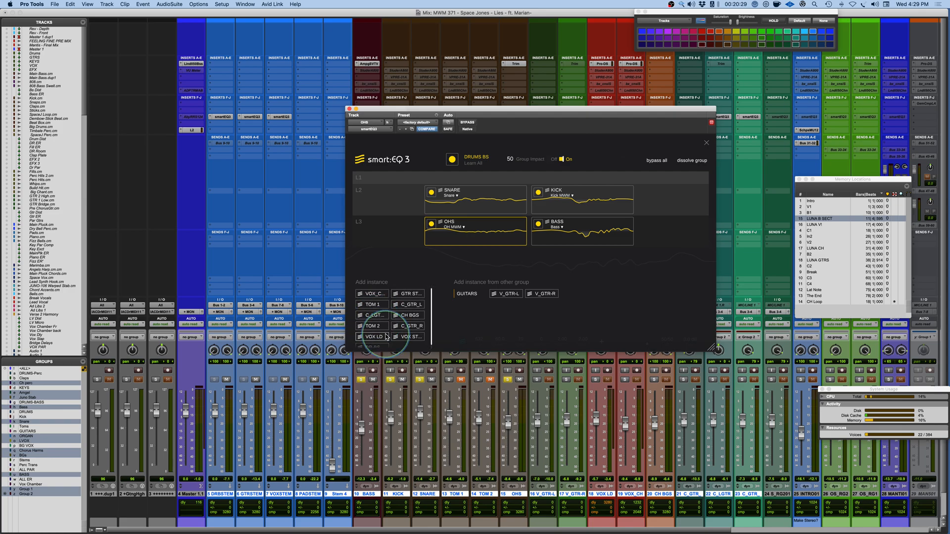
Move the BASS instance up to layer L1 of the DRUMS BS group, above SNARE and KICK on layer L2
scroll(382, 317, down, 1)
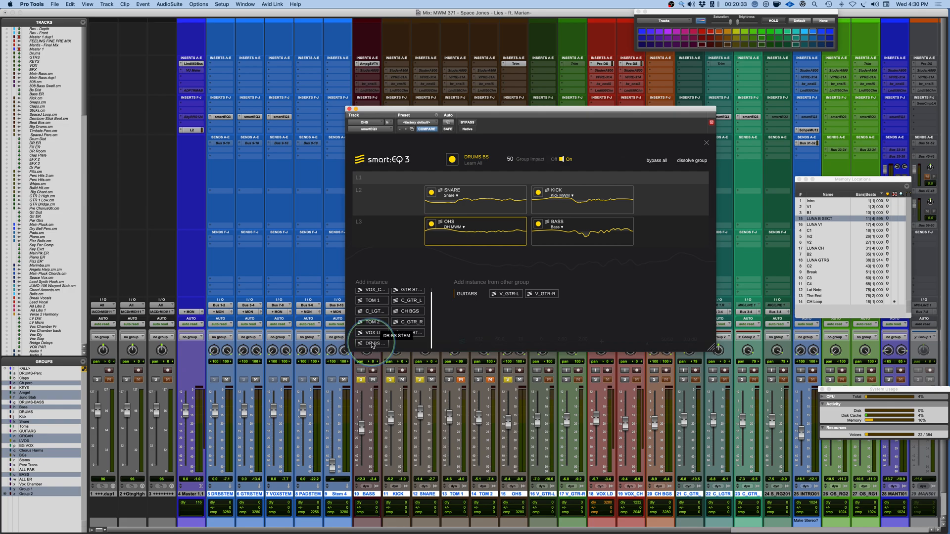
mouse_move(372, 346)
mouse_down()
mouse_move(466, 202)
mouse_move(524, 187)
mouse_move(417, 207)
mouse_move(575, 191)
mouse_move(414, 192)
mouse_move(383, 181)
mouse_move(549, 194)
mouse_move(385, 204)
mouse_move(553, 230)
mouse_move(384, 202)
mouse_move(501, 233)
mouse_move(685, 203)
mouse_move(542, 238)
mouse_move(445, 225)
mouse_move(373, 200)
mouse_up()
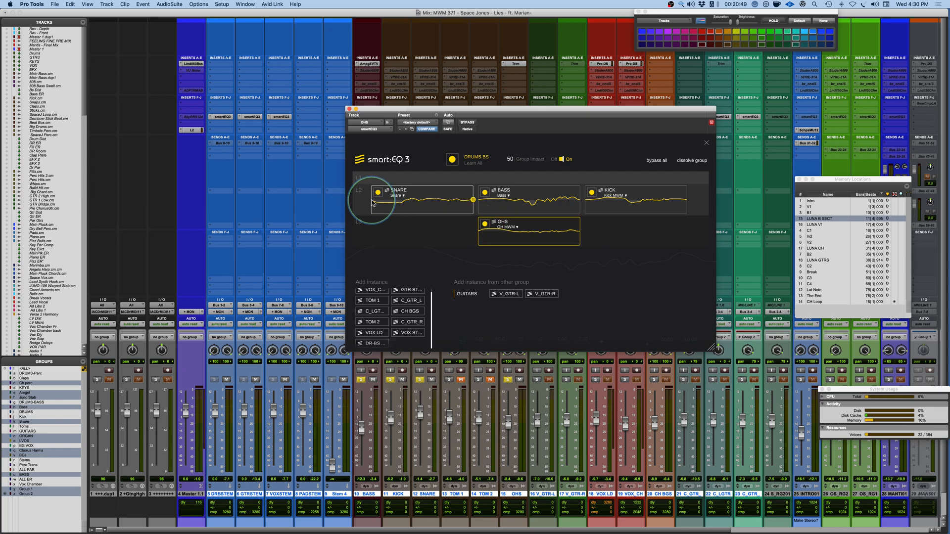
click(412, 195)
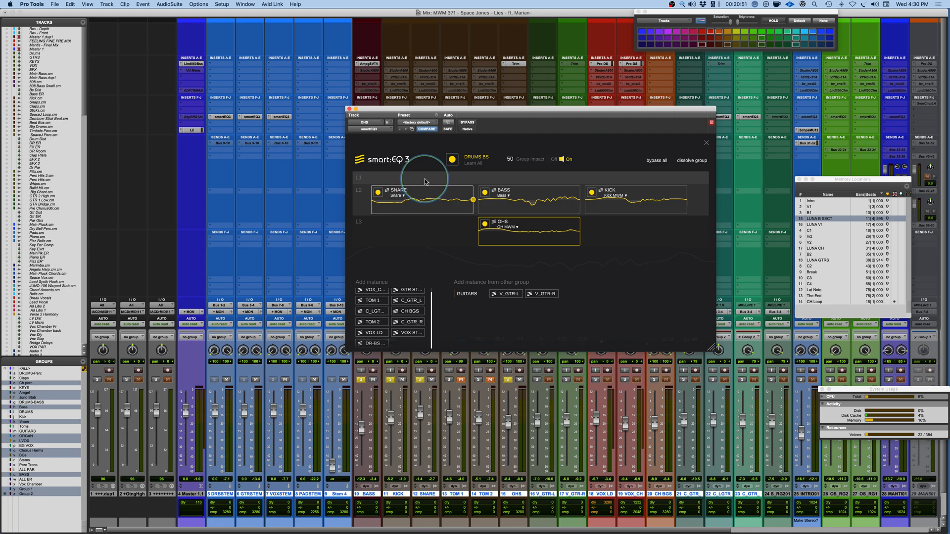
click(448, 203)
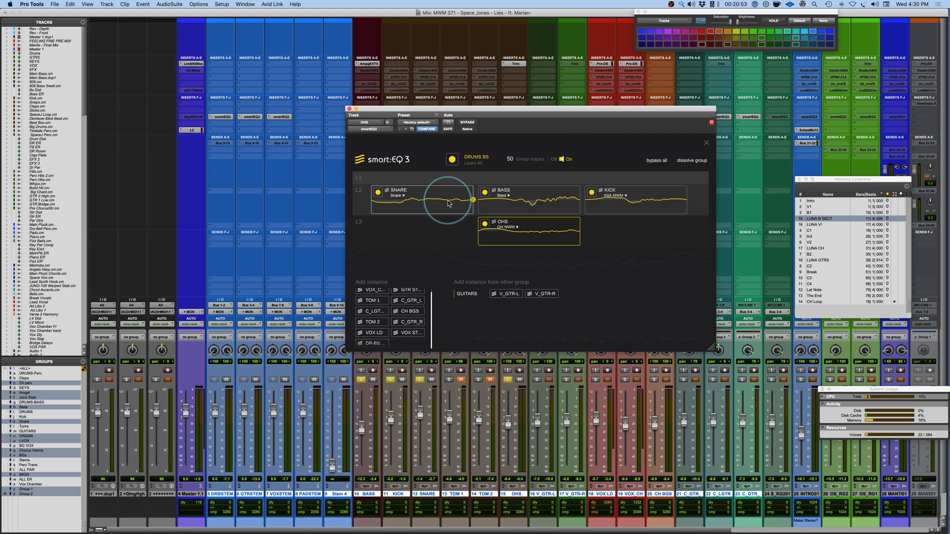
drag(448, 203, 533, 183)
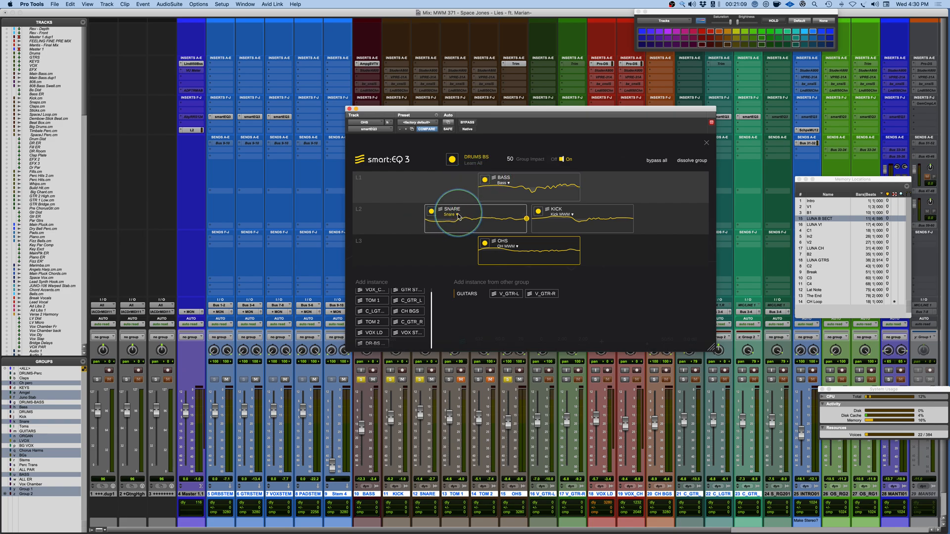
click(458, 216)
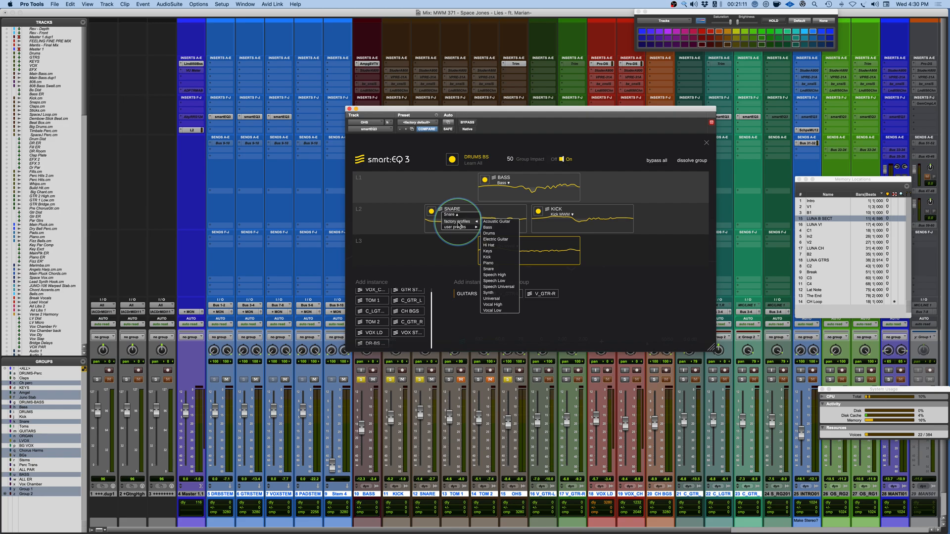
click(394, 226)
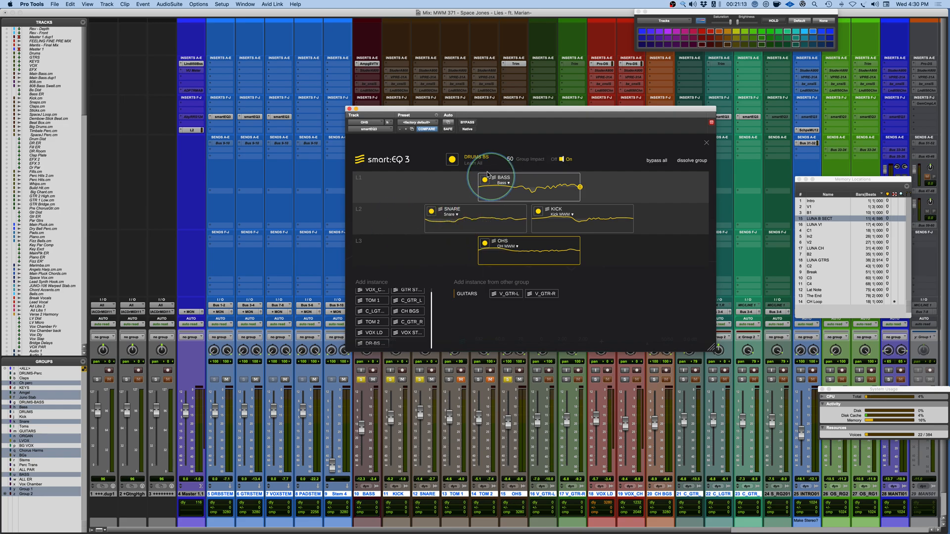
Play the song and learn all instances of the DRUMS BS group with BASS on the first layer
click(451, 159)
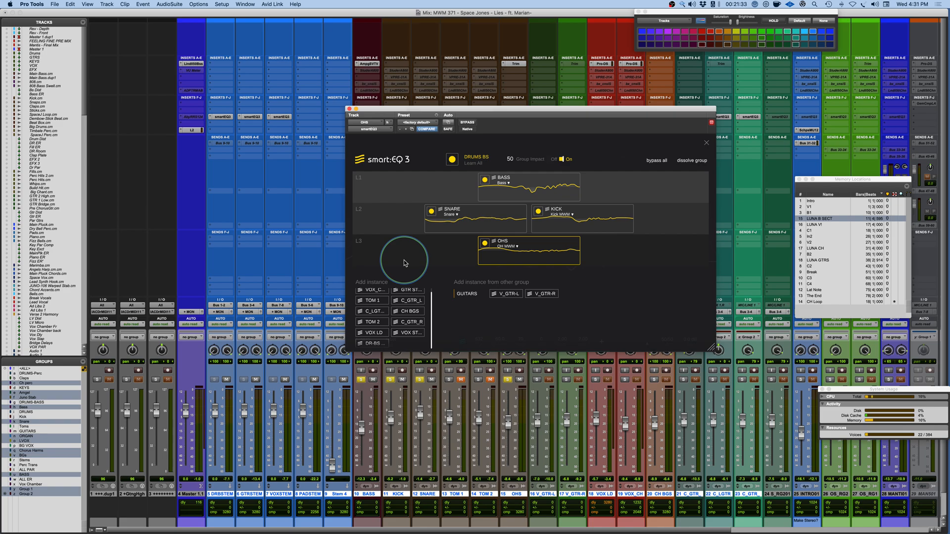
key(space)
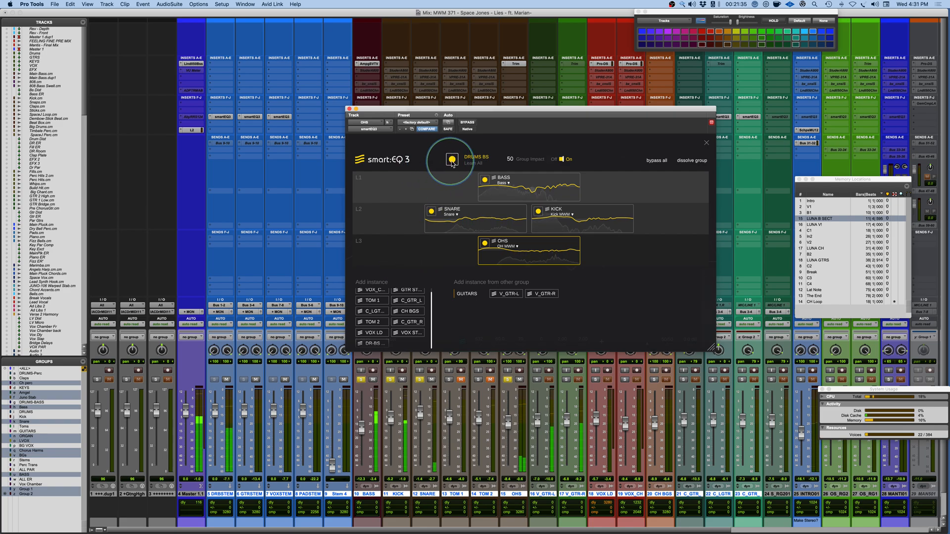
click(453, 162)
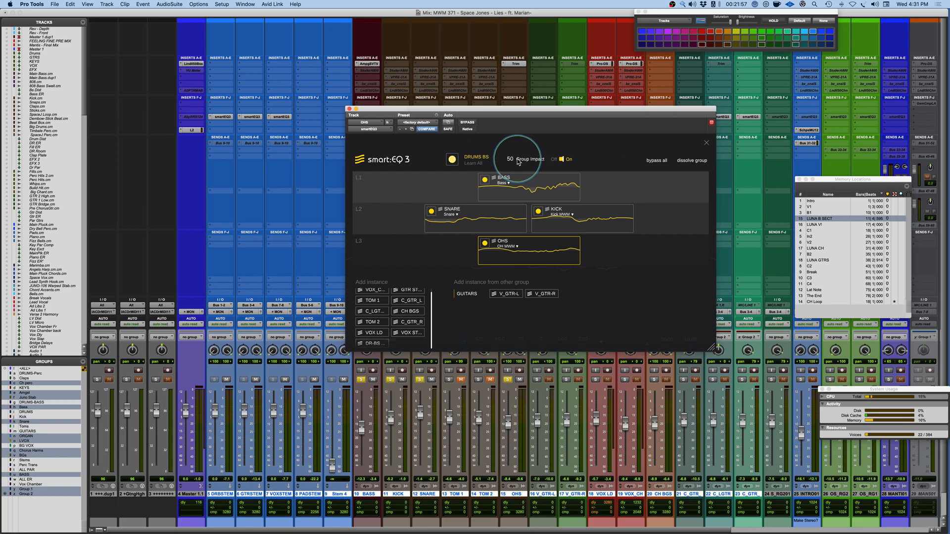
Put KICK on layer L1 and BASS on layer L2, and relearn the whole DRUMS BS group
mouse_move(511, 160)
mouse_down()
mouse_move(512, 69)
mouse_move(507, 198)
mouse_move(505, 84)
mouse_move(512, 163)
mouse_move(504, 131)
mouse_move(519, 3)
mouse_move(515, 217)
mouse_move(515, 162)
mouse_up()
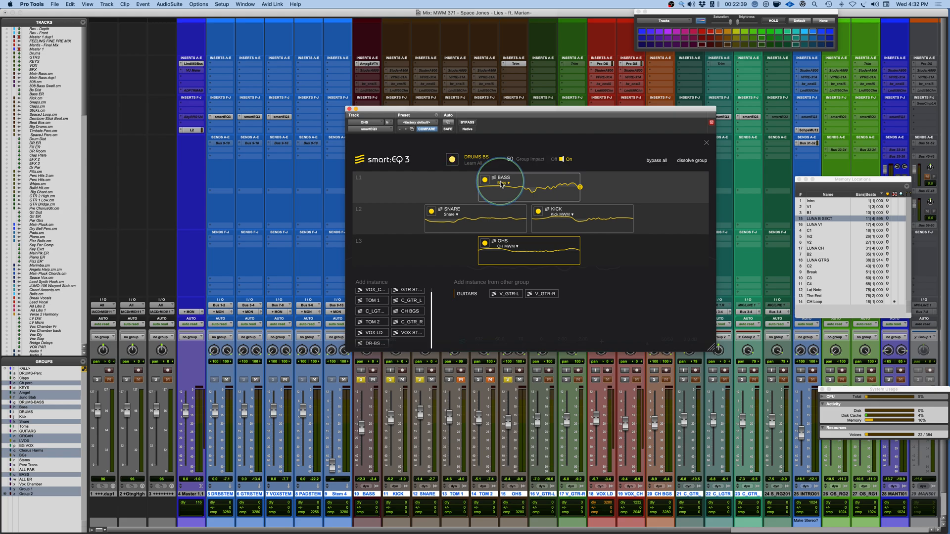
drag(562, 223, 618, 189)
drag(474, 190, 414, 217)
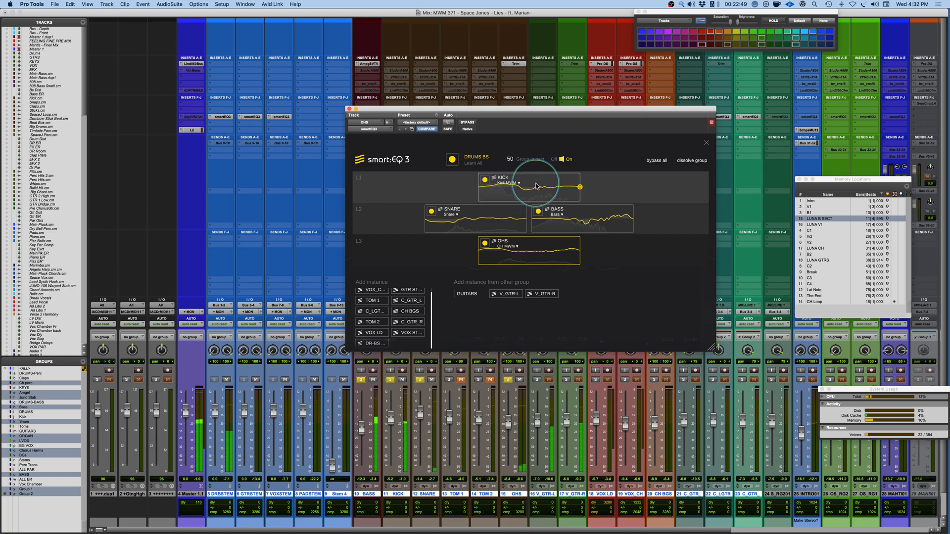
click(452, 160)
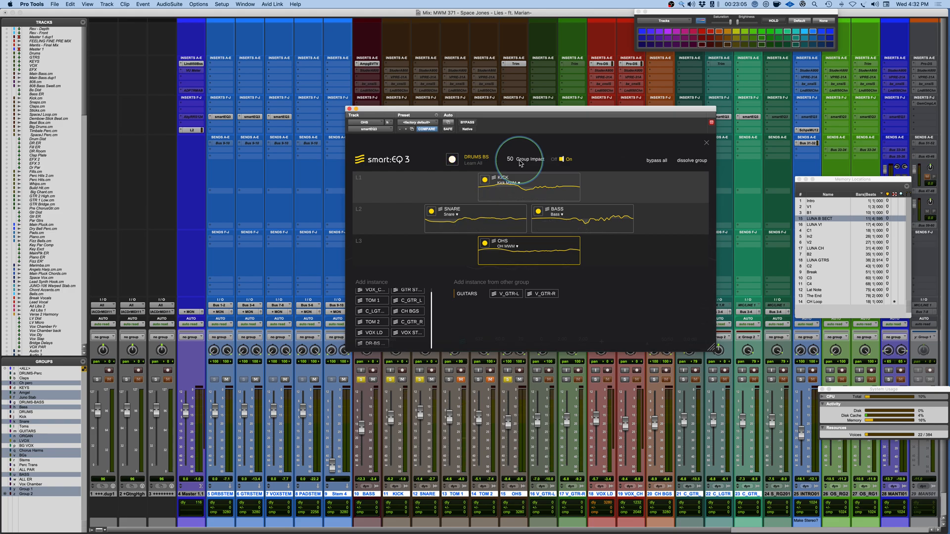
Try SNARE next to KICK on layer L1, and gather OHS, SNARE, BASS and KICK all on layer L2
drag(498, 218, 465, 192)
click(452, 183)
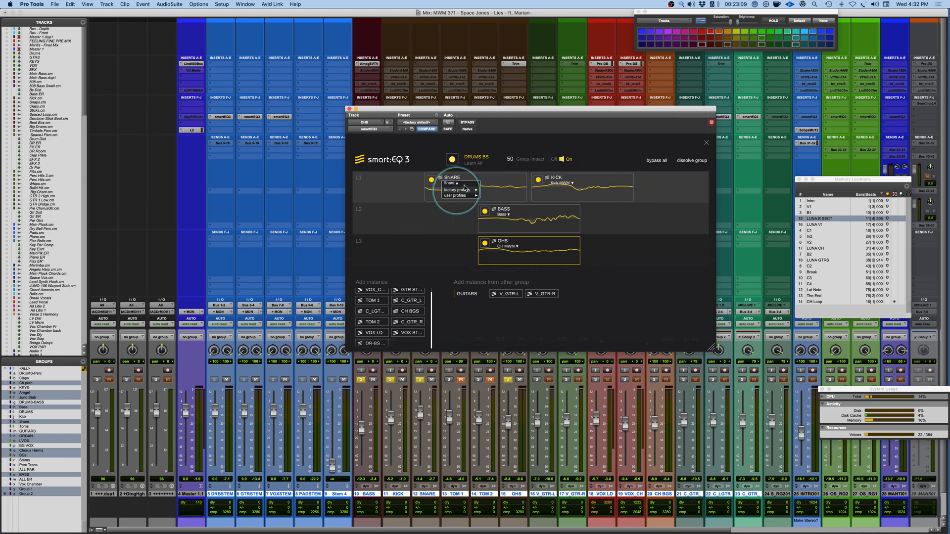
drag(488, 171, 445, 213)
drag(559, 187, 414, 225)
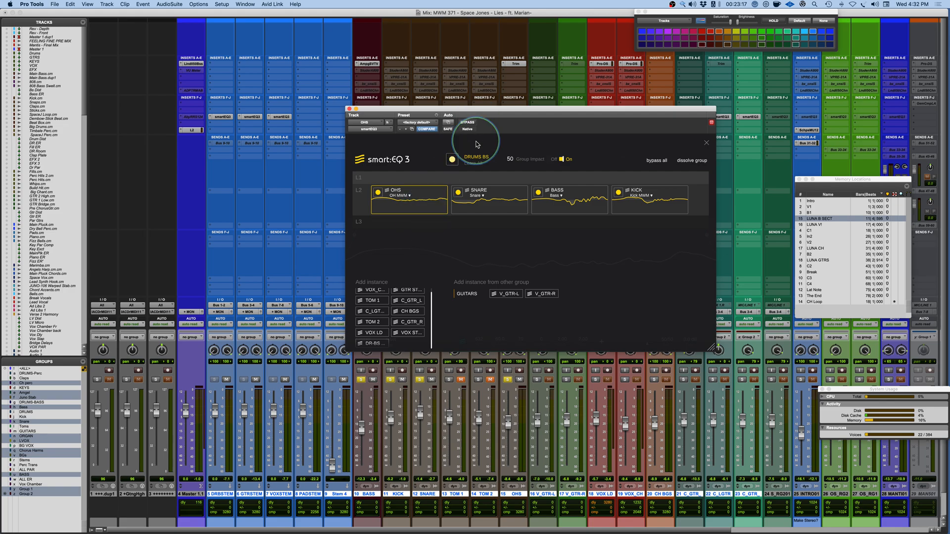
Learn all instances of the DRUMS BS group during playback and set the Group Impact to 54
click(452, 159)
key(space)
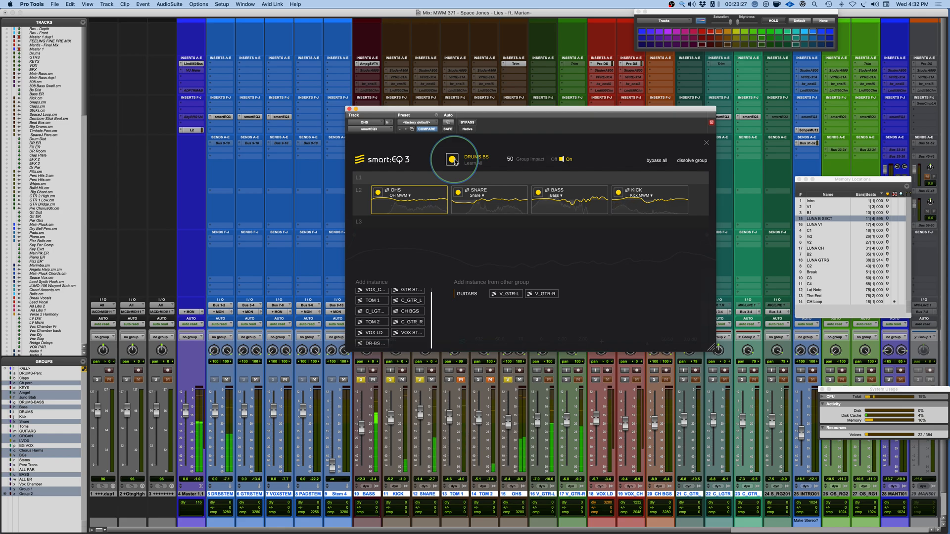
drag(509, 162, 489, 185)
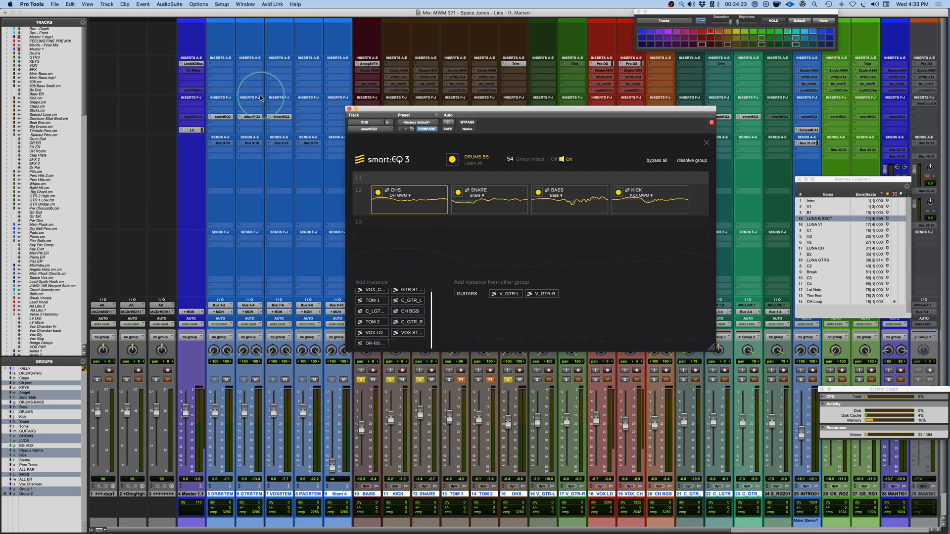
View the smart:EQ 3 instance on the DR-BS STEM track and close its window
click(222, 116)
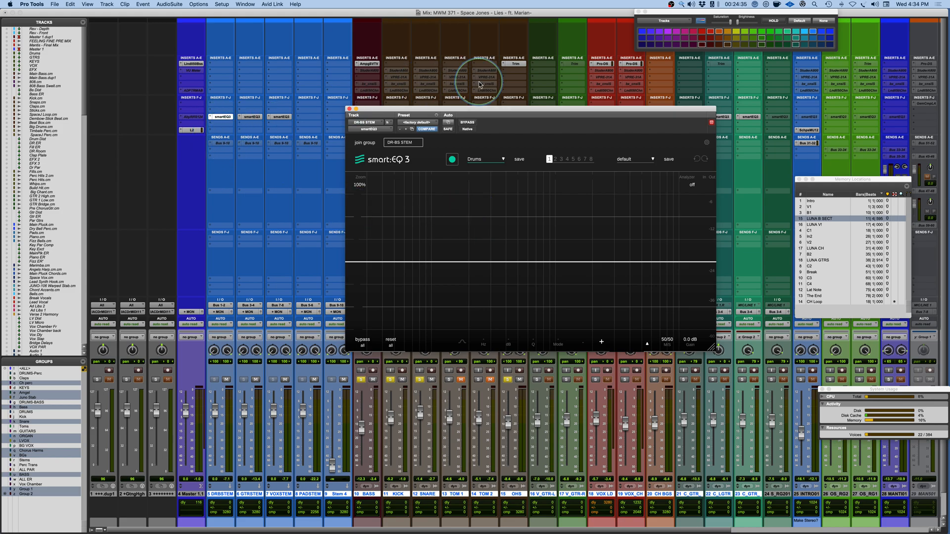
drag(529, 113, 548, 123)
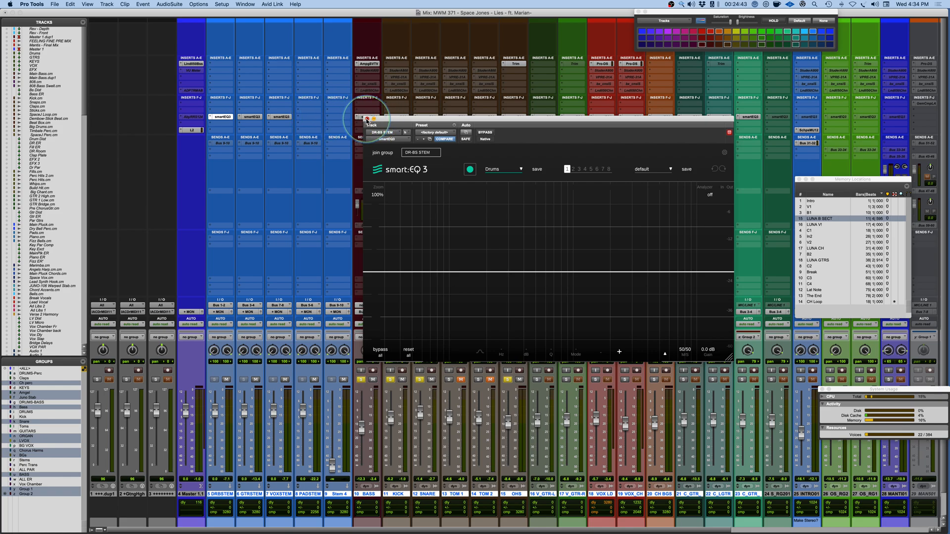
click(367, 118)
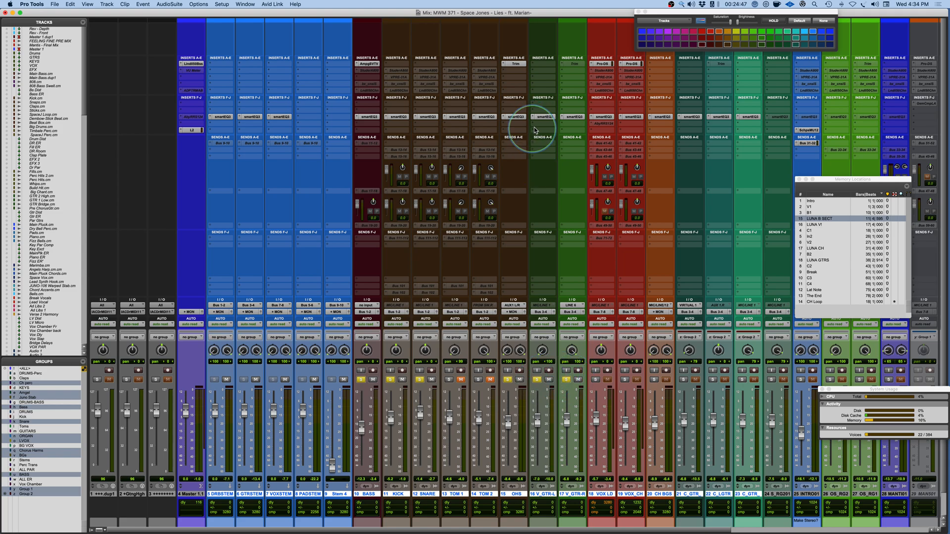
Open the smart:EQ 3 instance on V_GTR-L and learn its signal with the Universal profile during playback
click(544, 117)
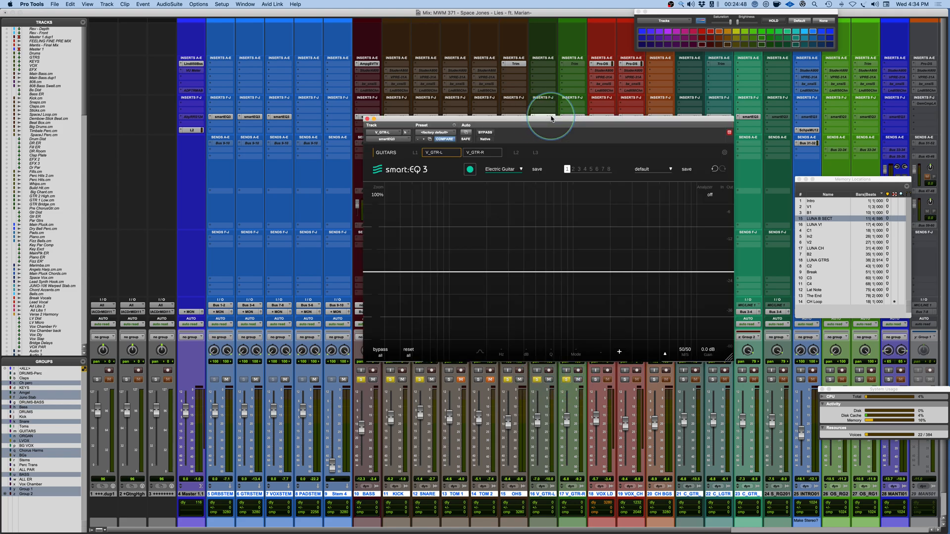
click(517, 170)
mouse_move(501, 221)
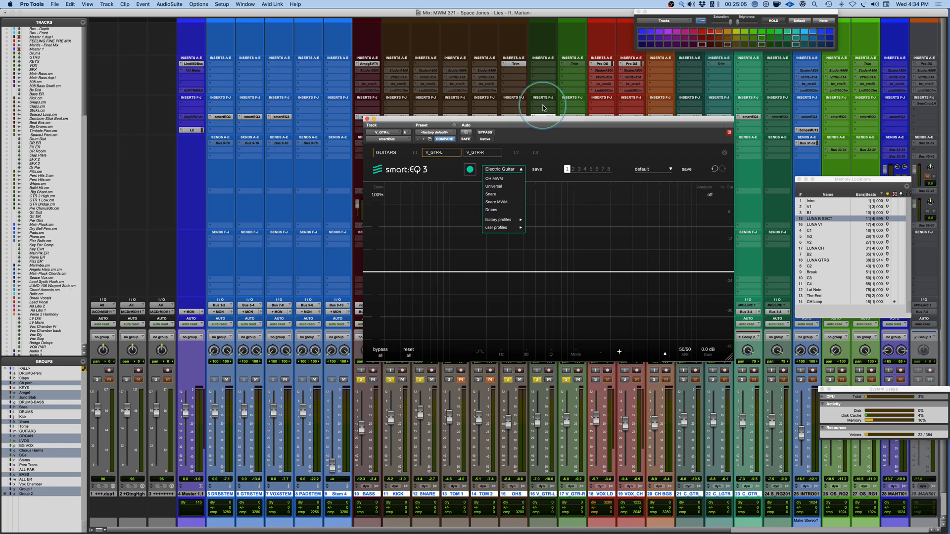
click(494, 187)
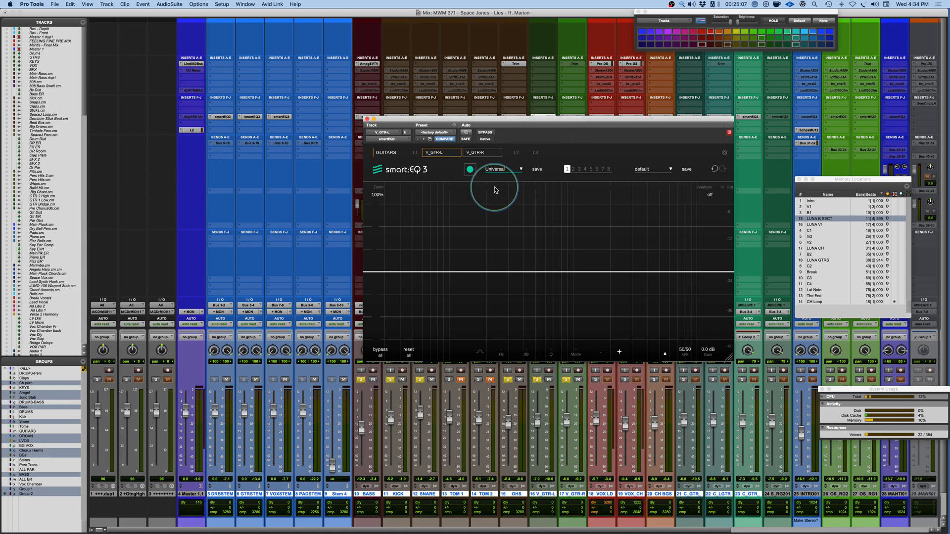
click(470, 169)
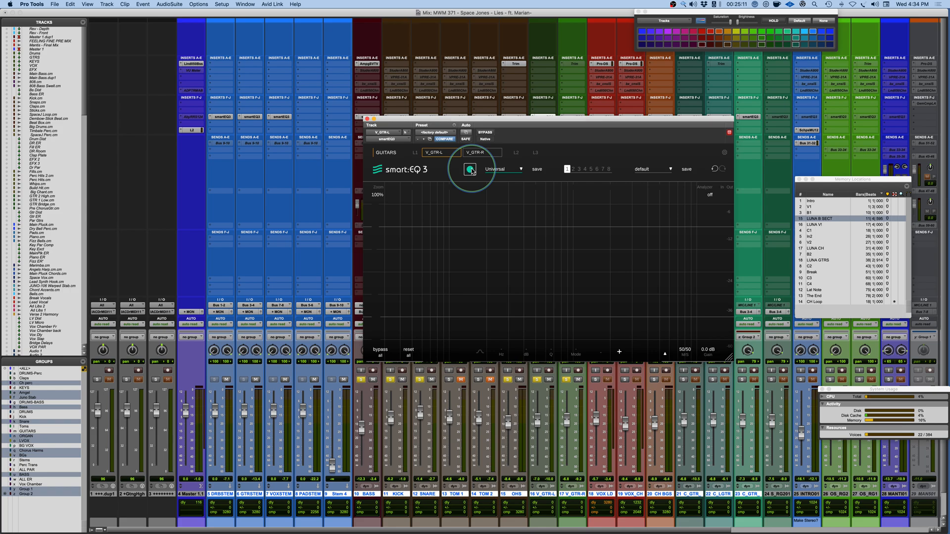
click(471, 170)
key(space)
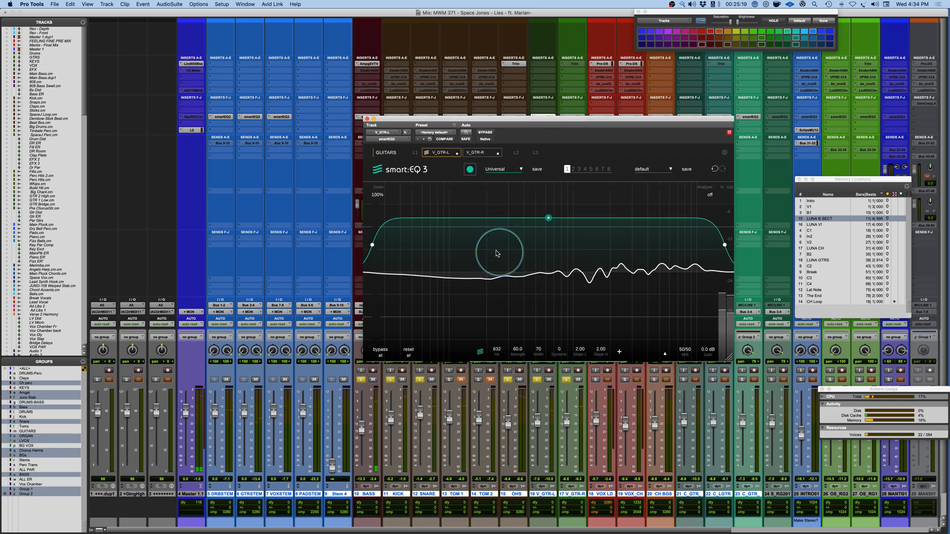
Switch the V_GTR-L instance to the Electric Guitar factory profile
click(505, 169)
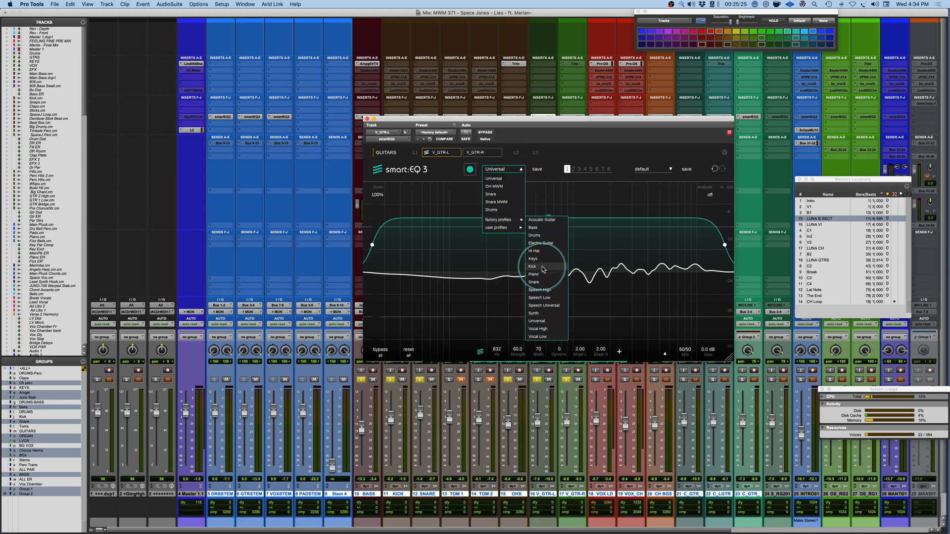
click(542, 243)
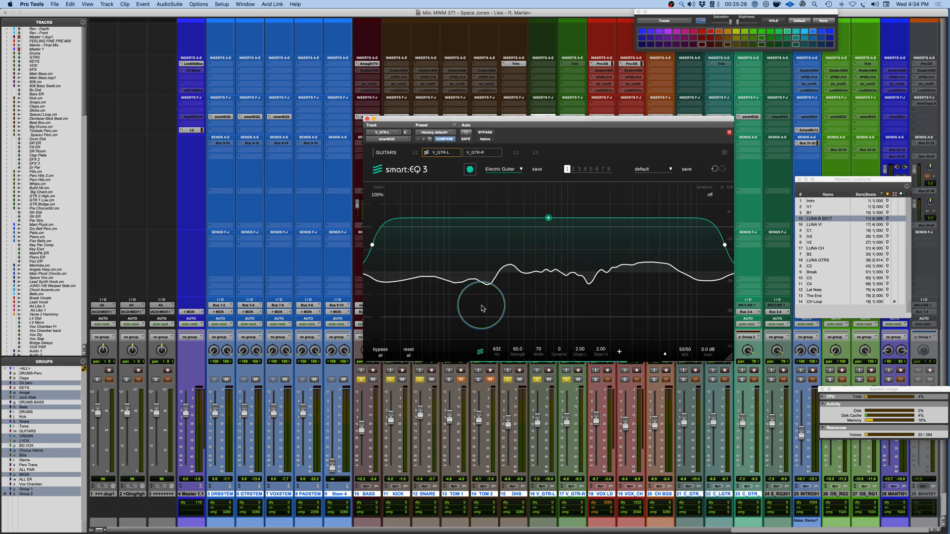
Open the smart:EQ 3 instance on V_GTR-R and learn its signal with the Electric Guitar profile
drag(630, 119, 514, 139)
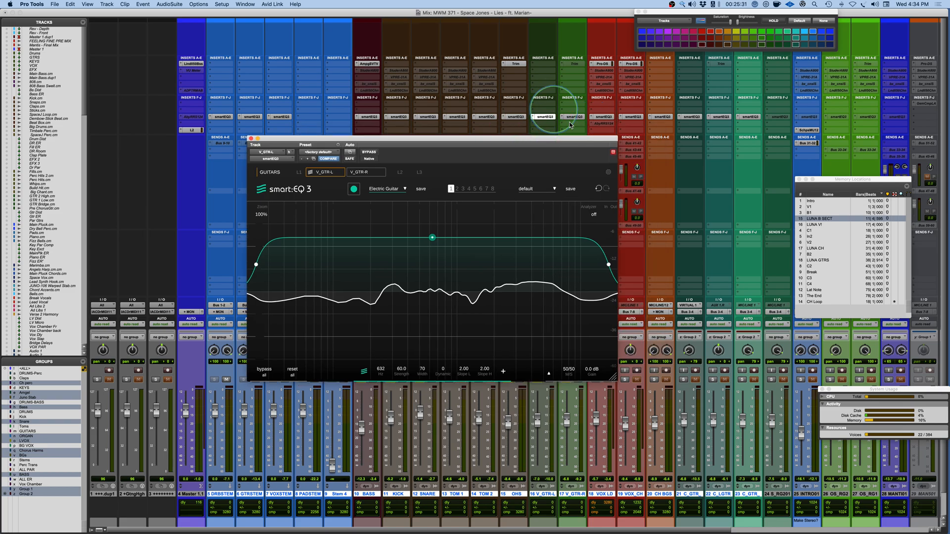
click(572, 118)
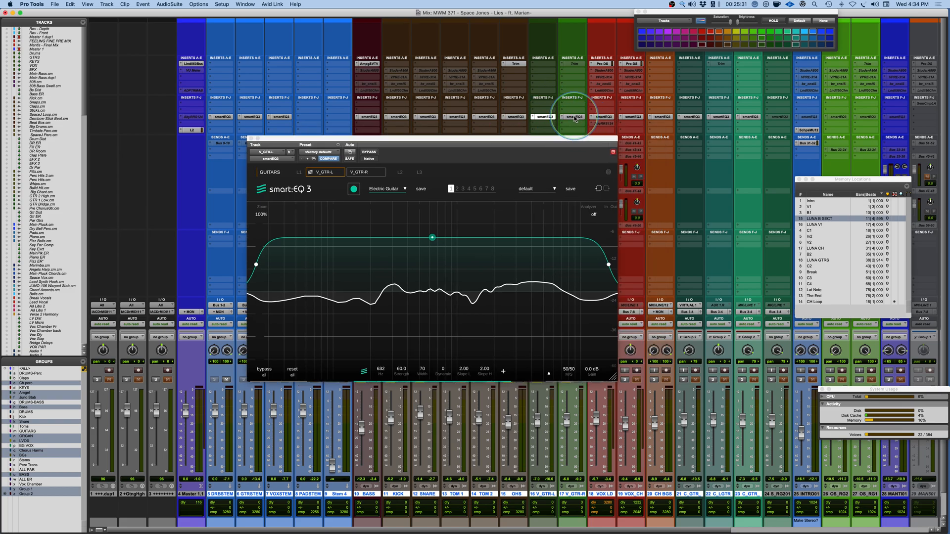
click(354, 189)
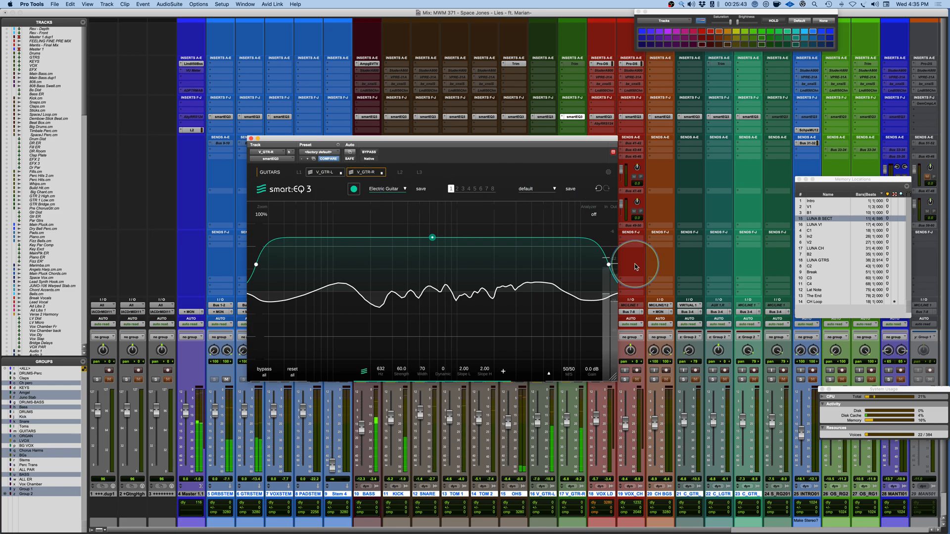
Solo the VOX LD track and open its smart:EQ 3 instance
drag(565, 140, 468, 132)
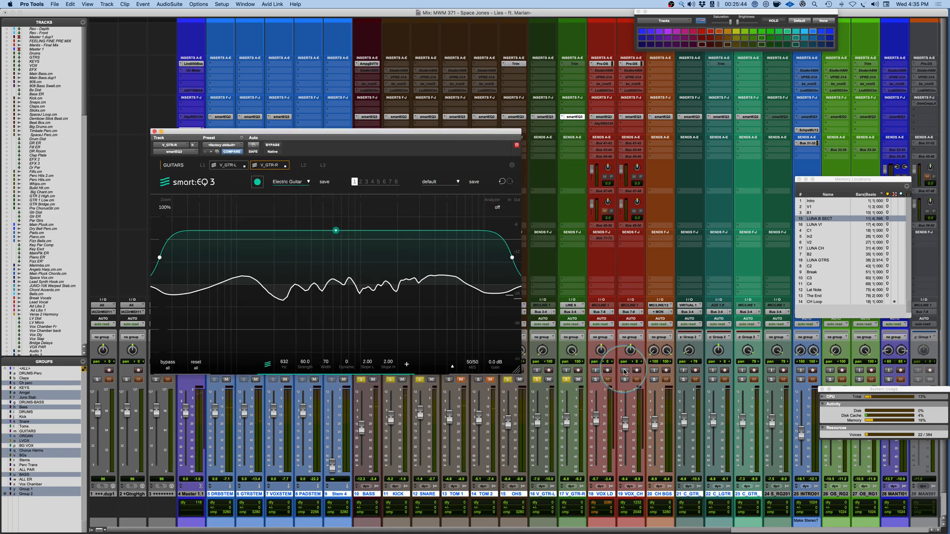
click(595, 379)
click(605, 117)
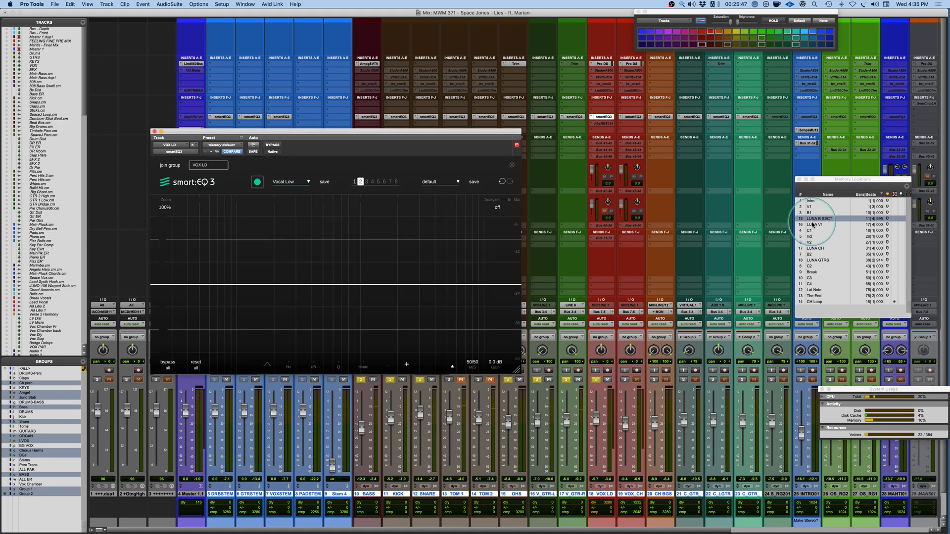
Recall the LUNA VI memory location, and enlarge and reposition the VOX LD equalizer window
click(813, 224)
drag(478, 134, 564, 131)
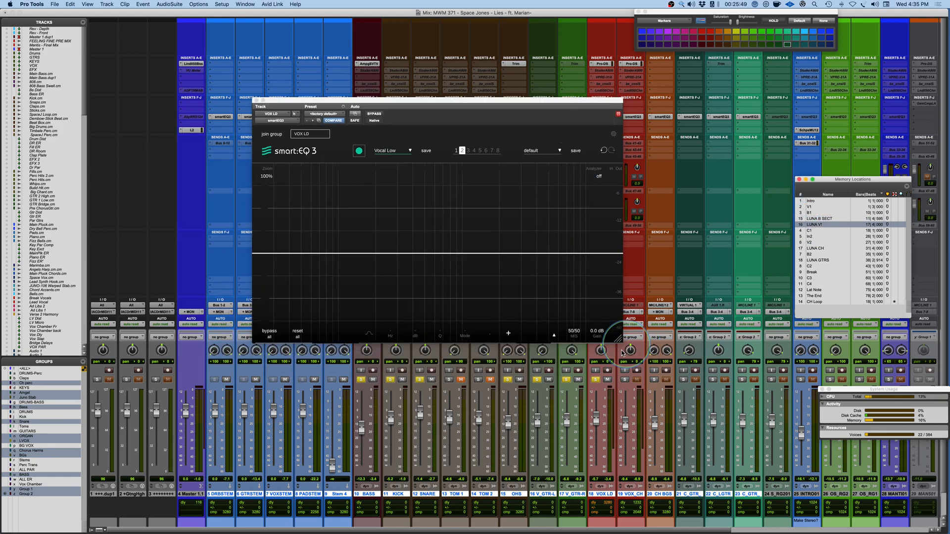
drag(616, 340, 730, 410)
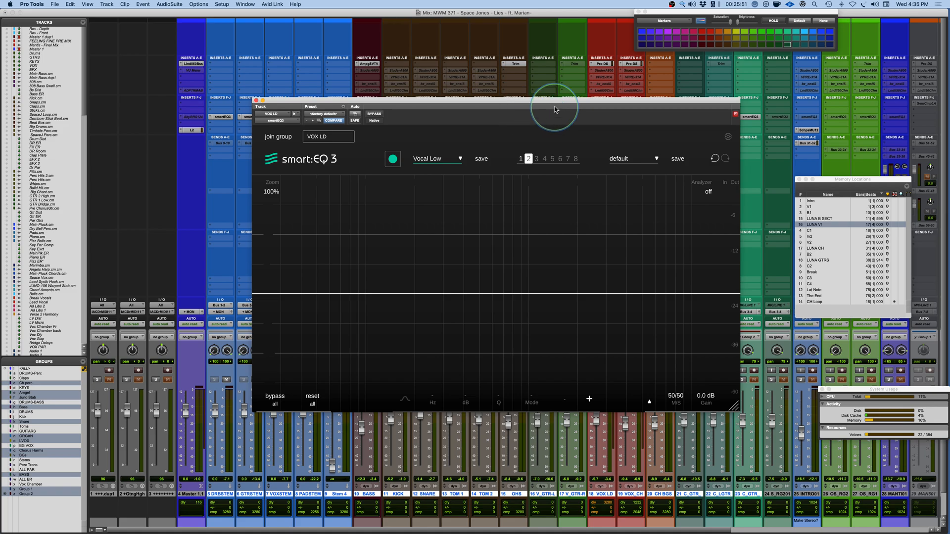
drag(552, 100, 450, 129)
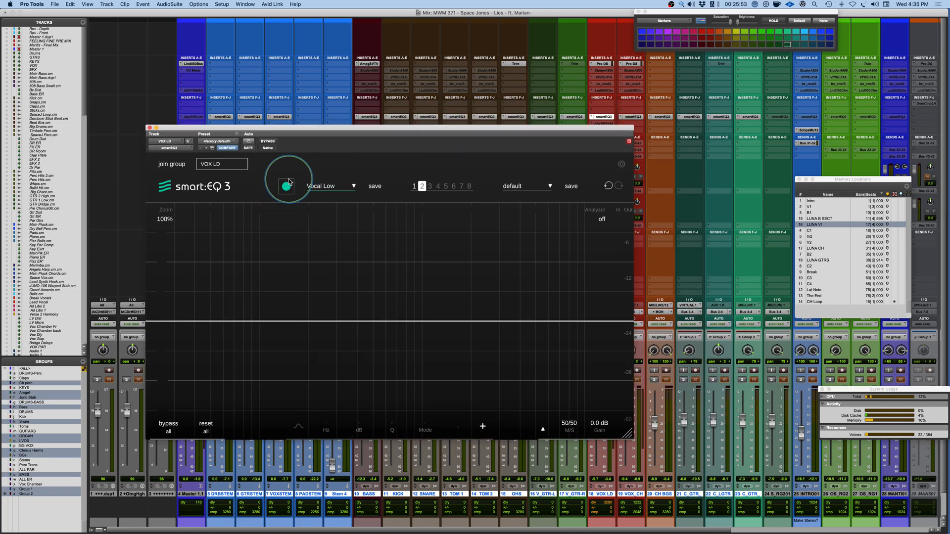
Learn the VOX LD signal with the Vocal Low profile, and bypass and re-enable the equalizer to compare
click(355, 189)
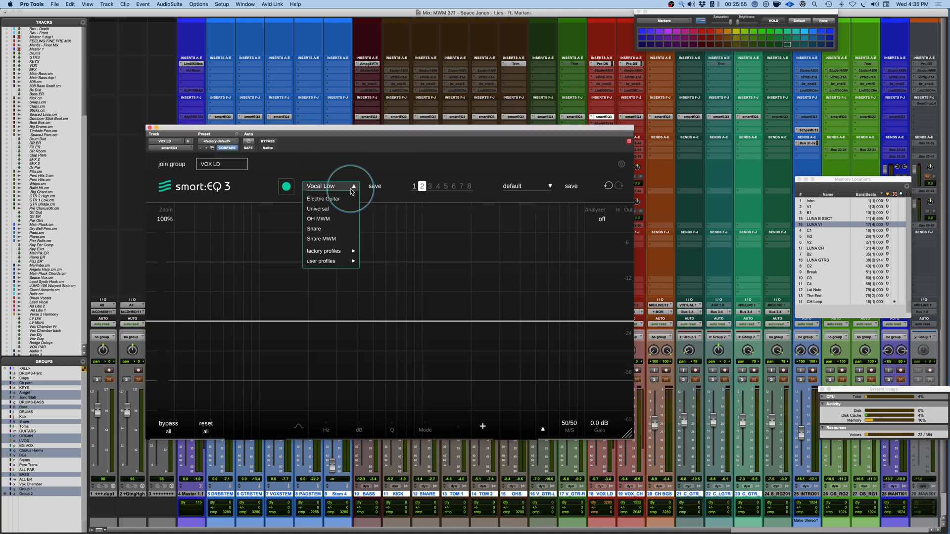
mouse_move(340, 250)
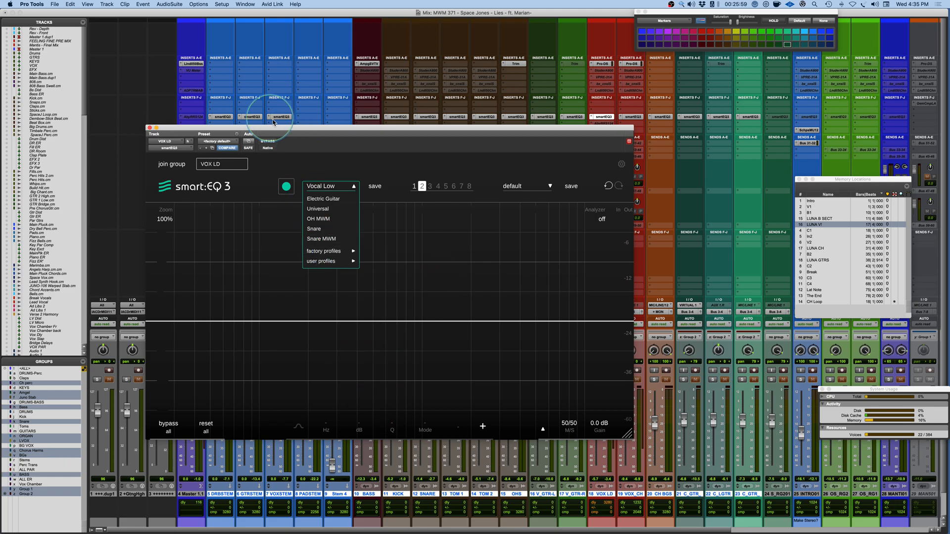
click(286, 193)
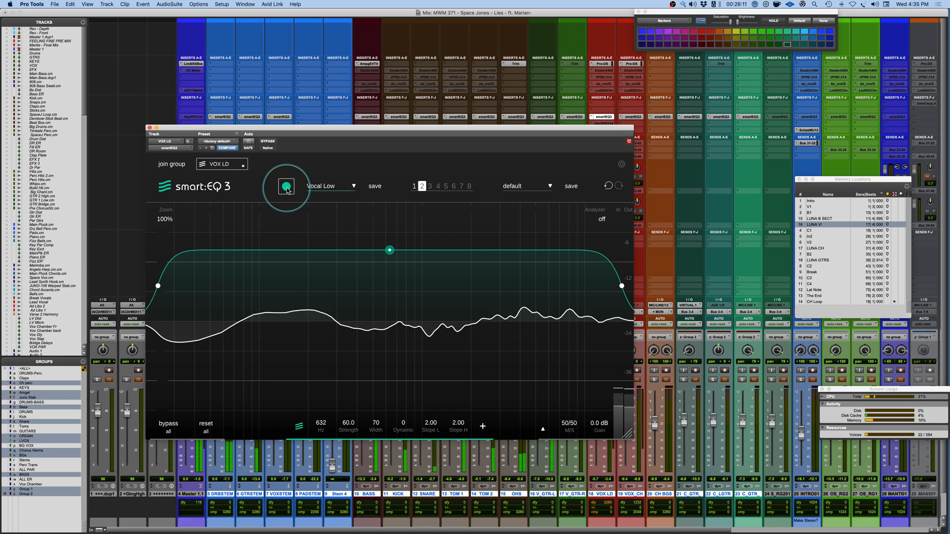
click(173, 427)
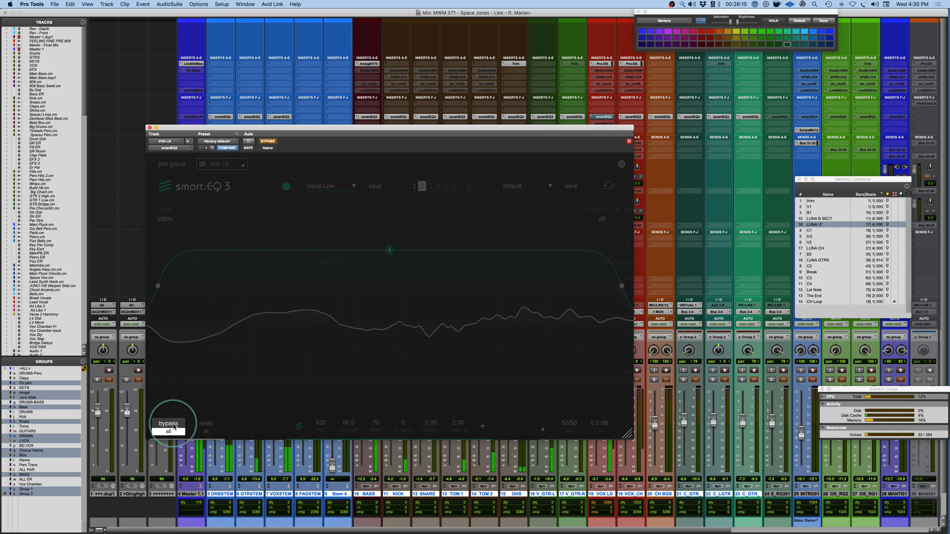
click(174, 426)
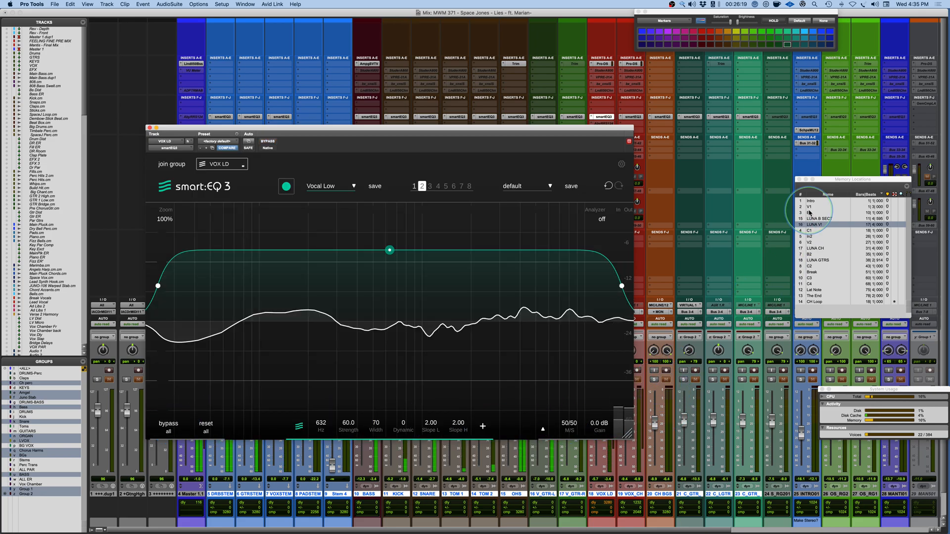
Recall the LUNA CH memory location, solo the CH BGS track and open its smart:EQ 3 instance
click(811, 248)
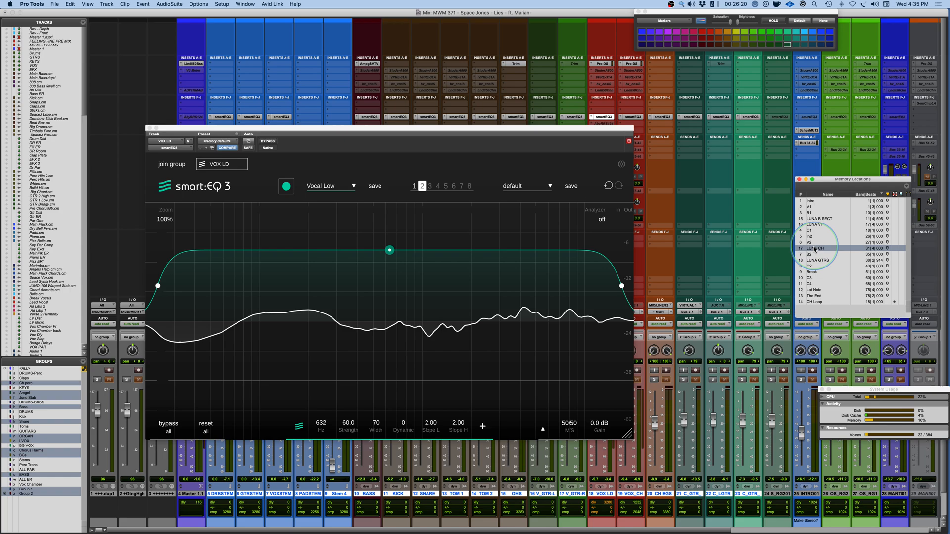
click(654, 379)
click(663, 117)
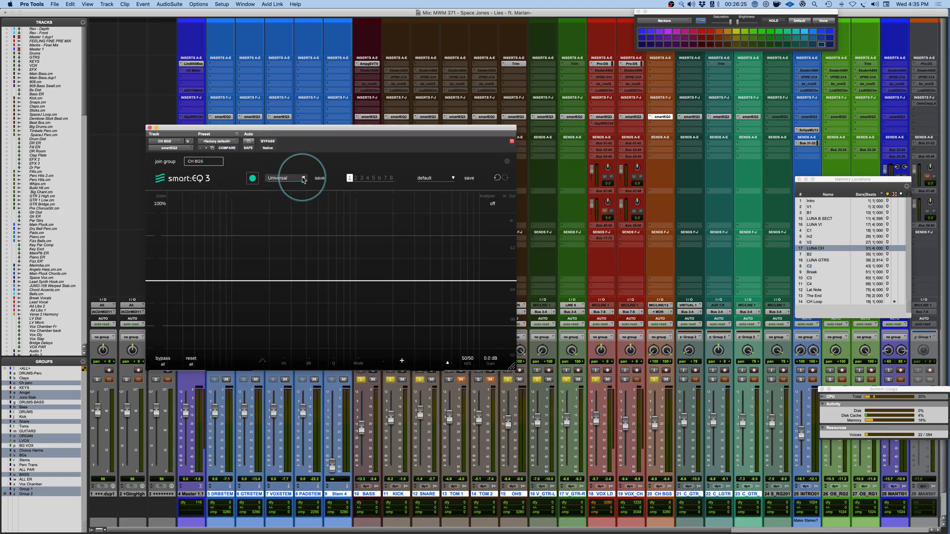
Learn the CH BGS signal with the Universal profile and browse the available factory profiles
click(253, 178)
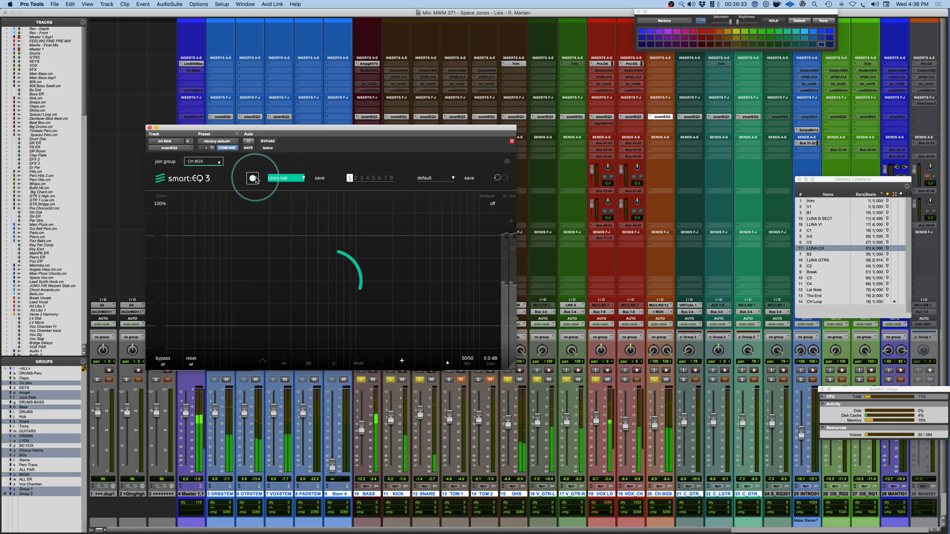
click(299, 180)
mouse_move(280, 229)
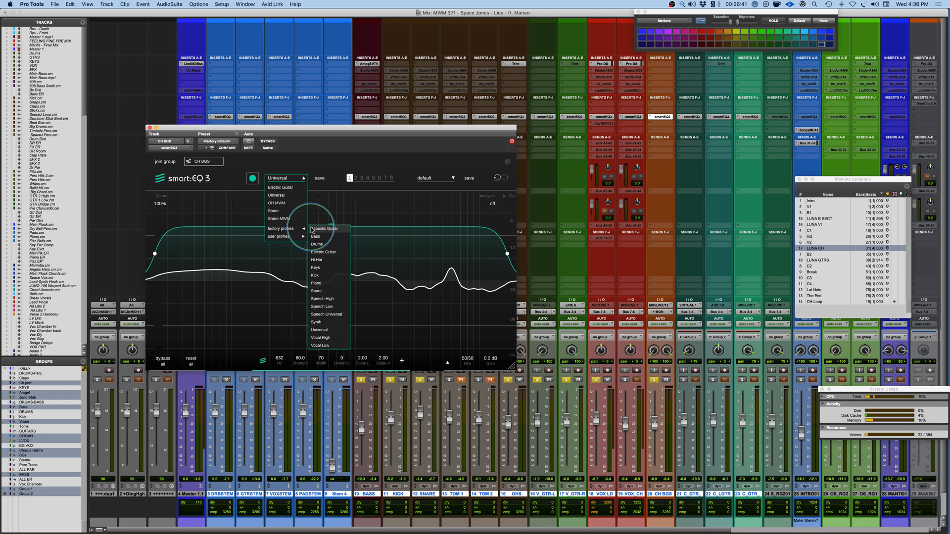
drag(364, 130, 363, 129)
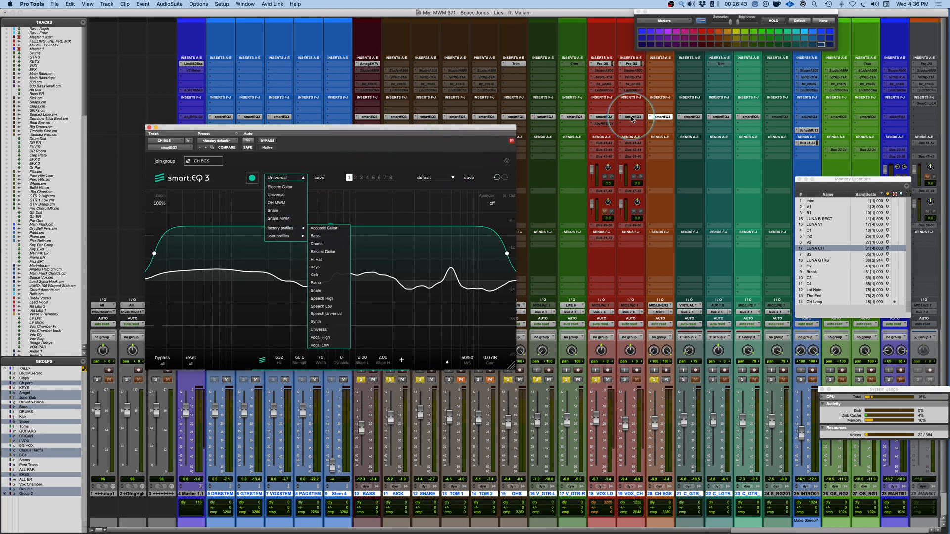
Open the smart:EQ 3 instance on the soloed VOX_CHRS track and learn its signal with the Vocal Low factory profile
click(633, 118)
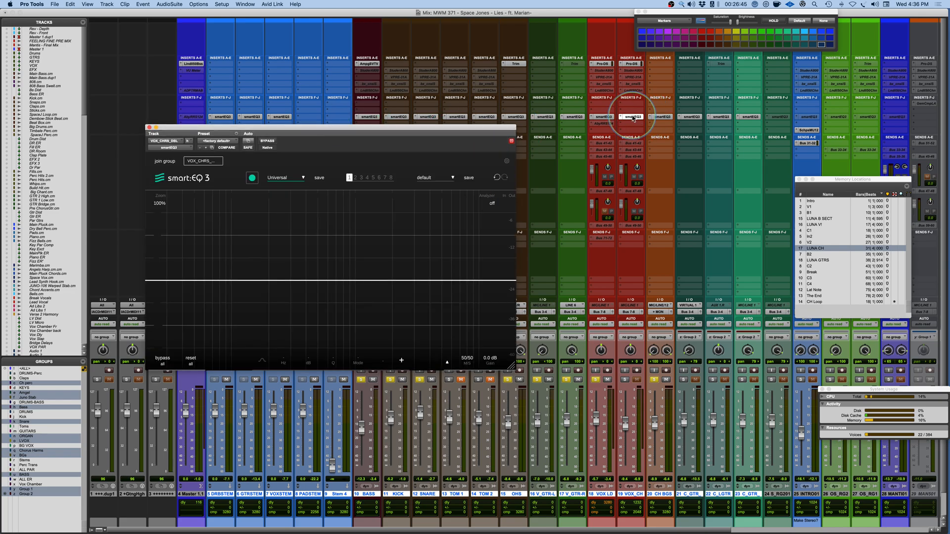
click(626, 380)
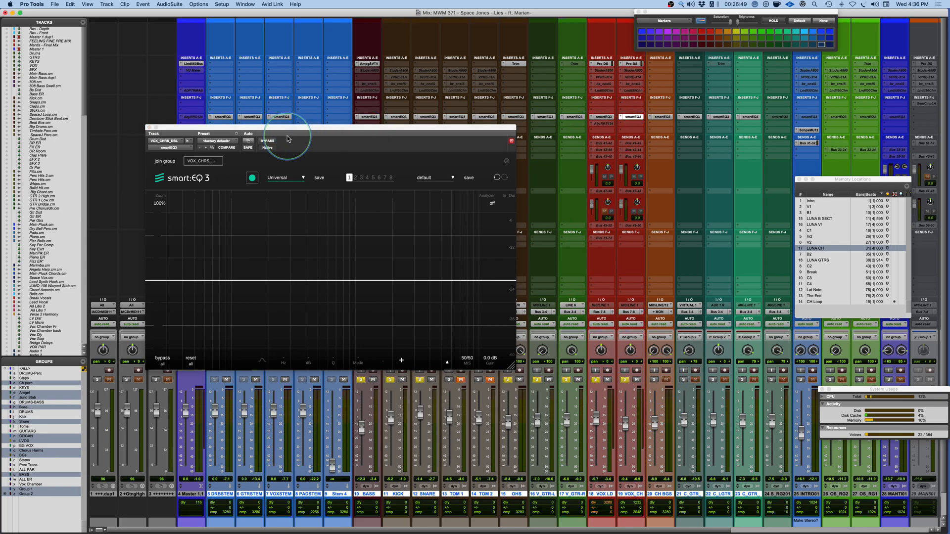
click(254, 185)
click(301, 178)
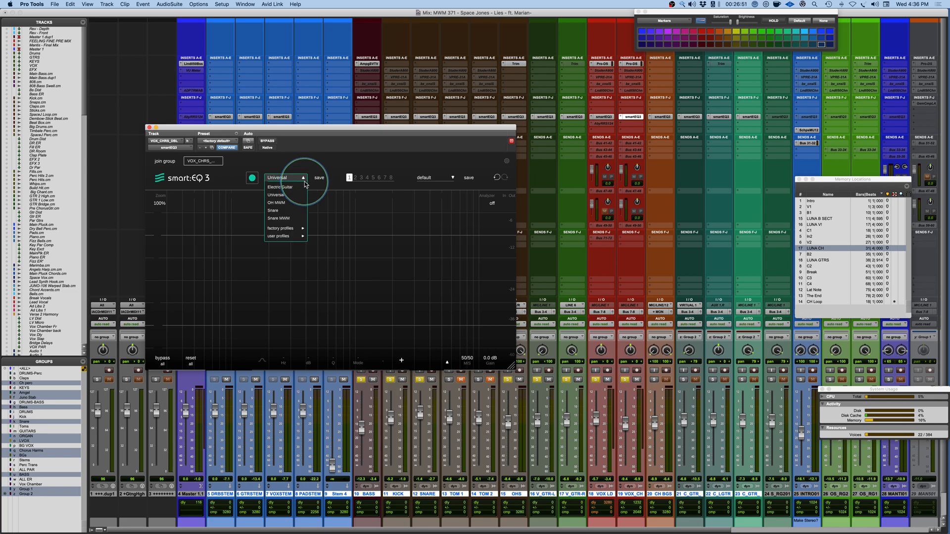
mouse_move(285, 228)
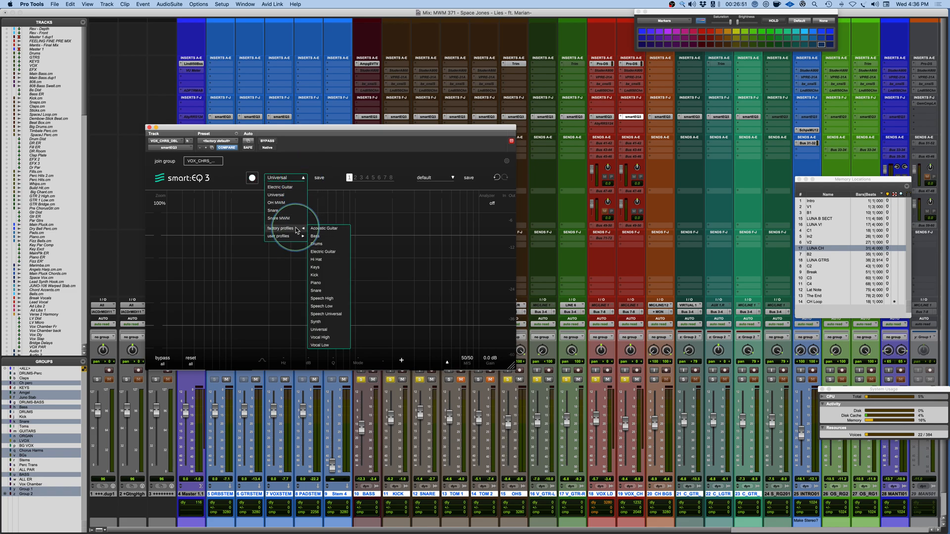
click(319, 344)
click(252, 178)
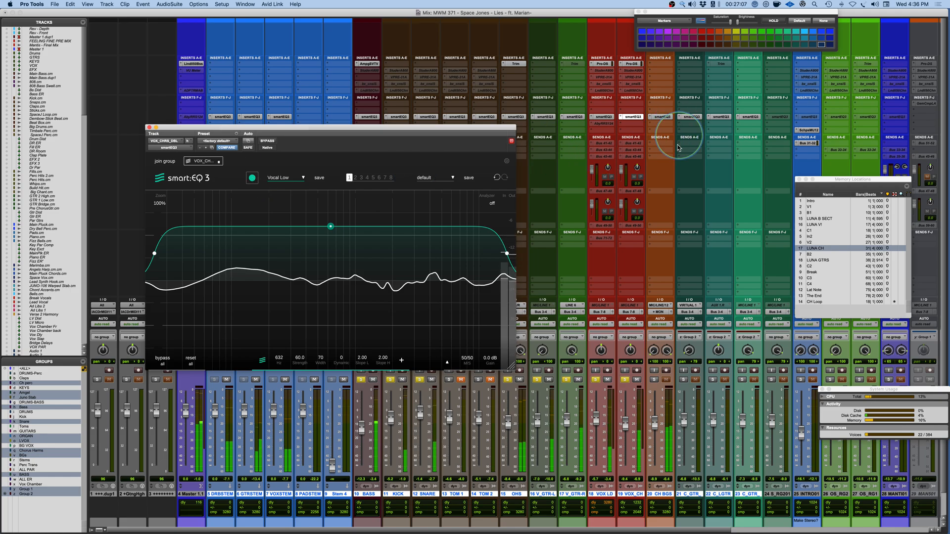
Reopen the smart:EQ 3 instance on CH BGS, reset its learned curve and reposition the plug-in window
click(654, 379)
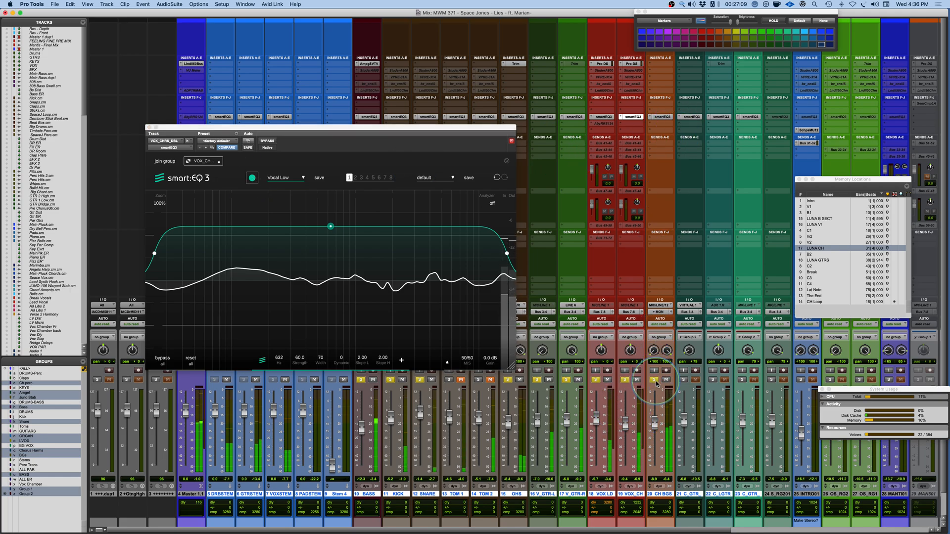
click(667, 120)
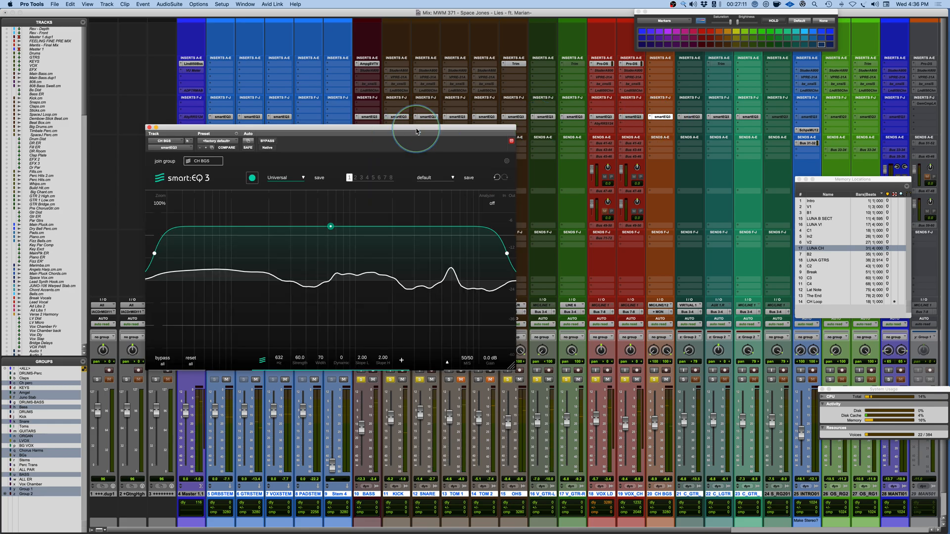
drag(414, 127, 573, 93)
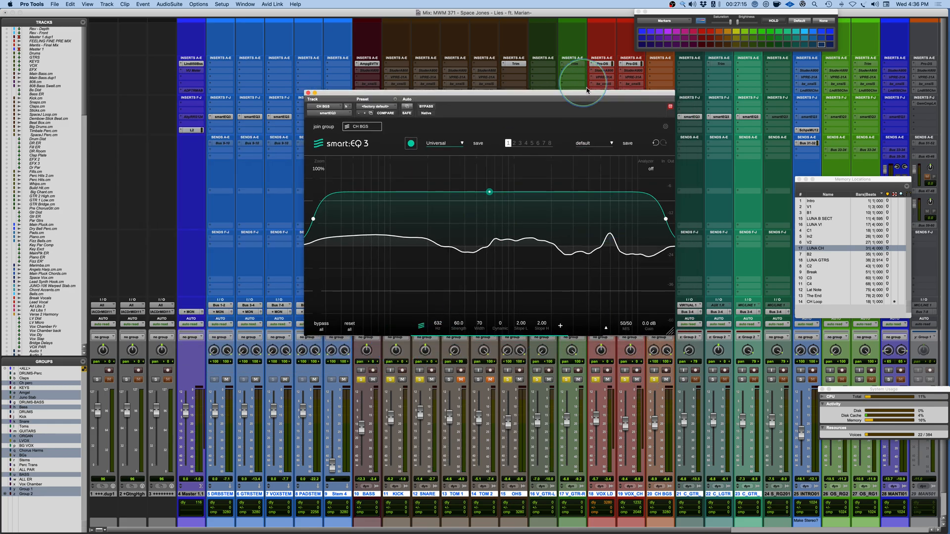
drag(587, 90, 437, 77)
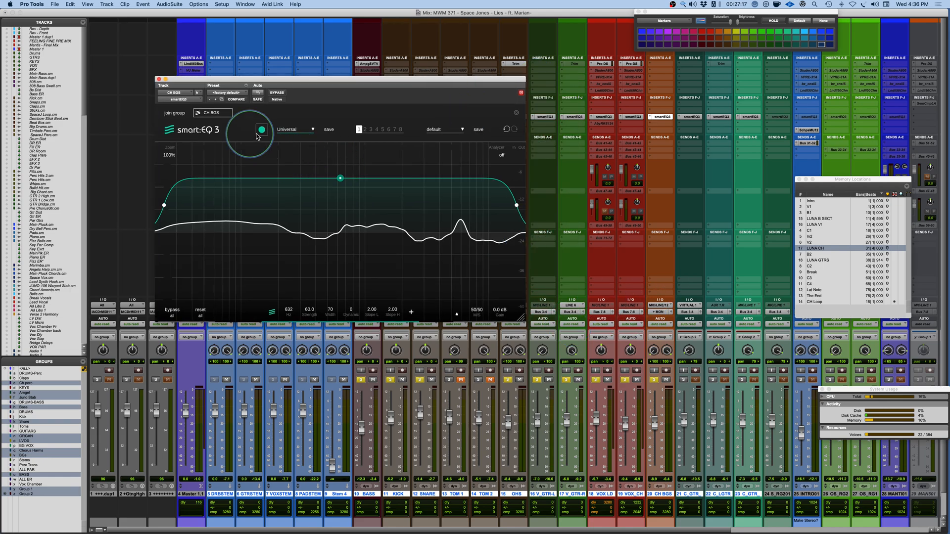
click(201, 312)
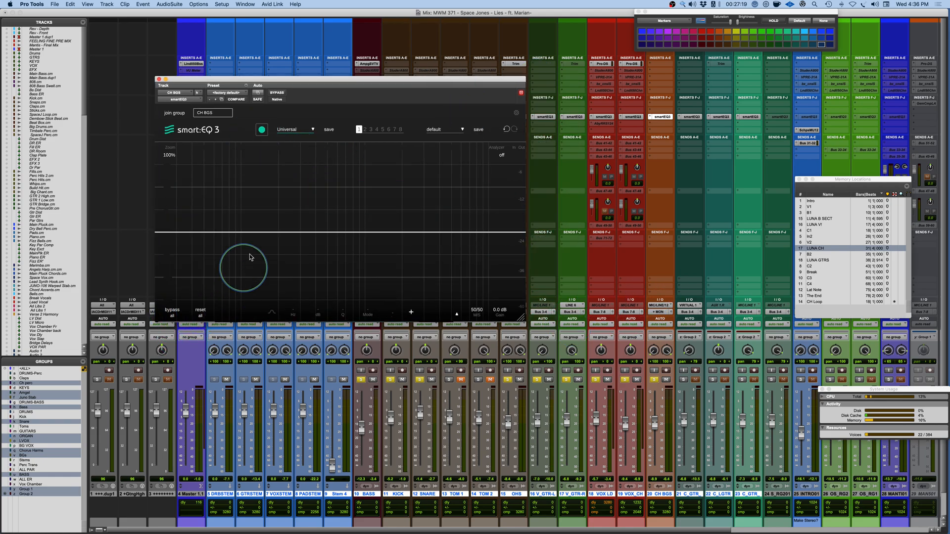
drag(413, 79, 449, 59)
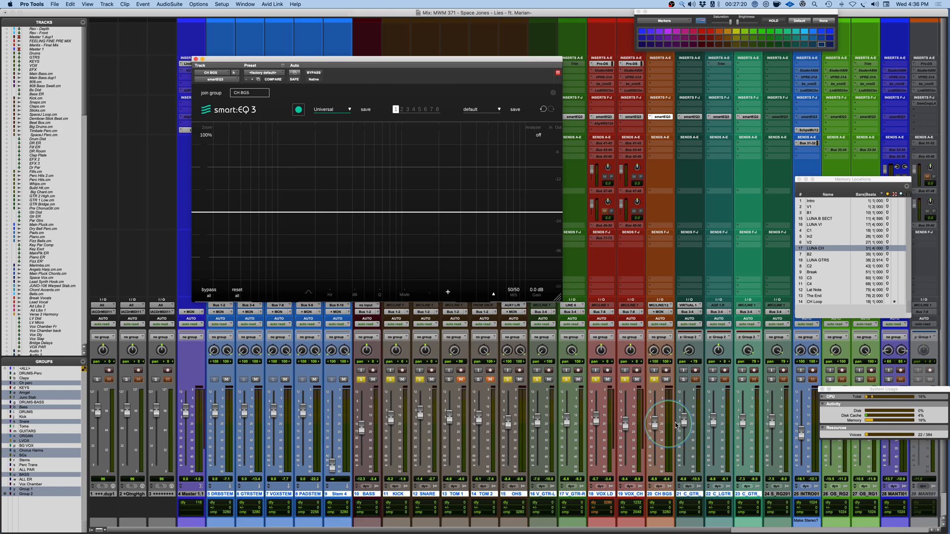
Play back the soloed CH BGS track and add a high-shelf boost of about 2.3 dB at 2.5 kHz
click(654, 380)
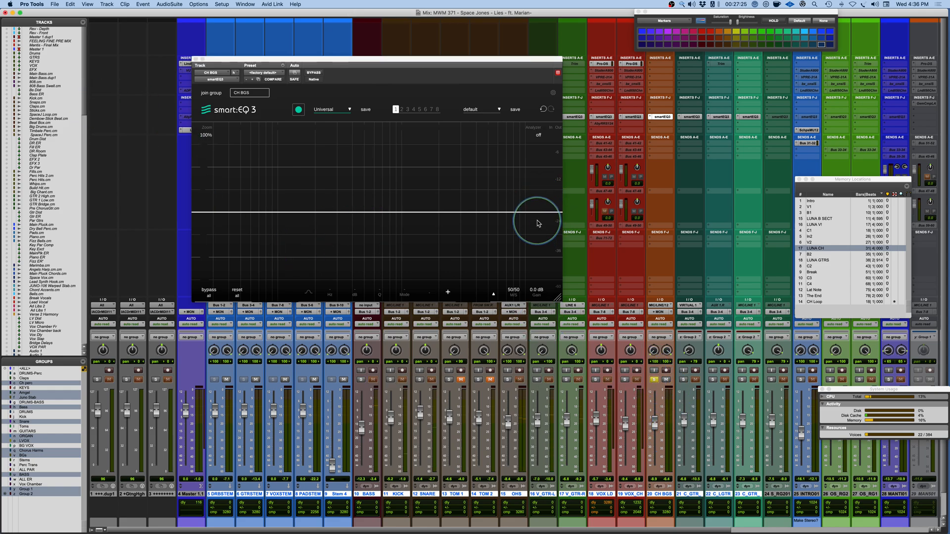
key(space)
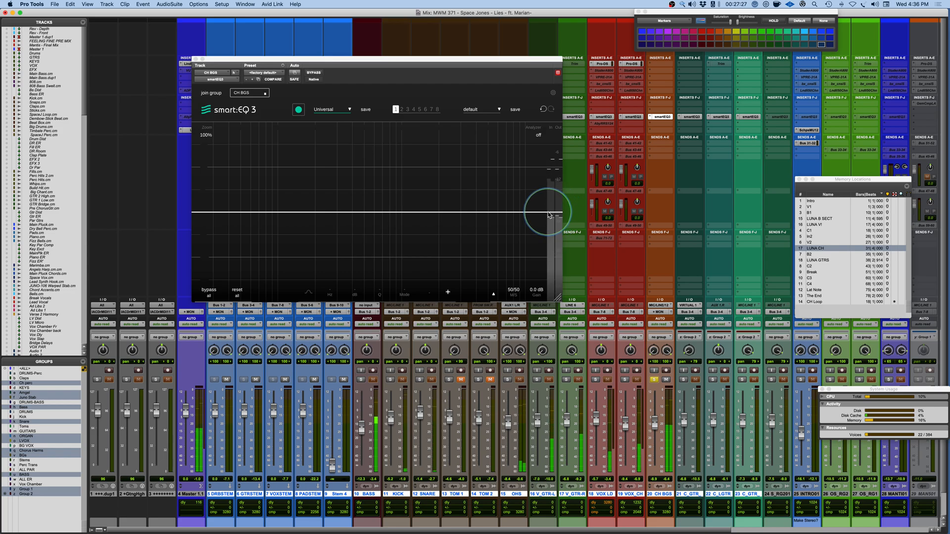
double_click(472, 214)
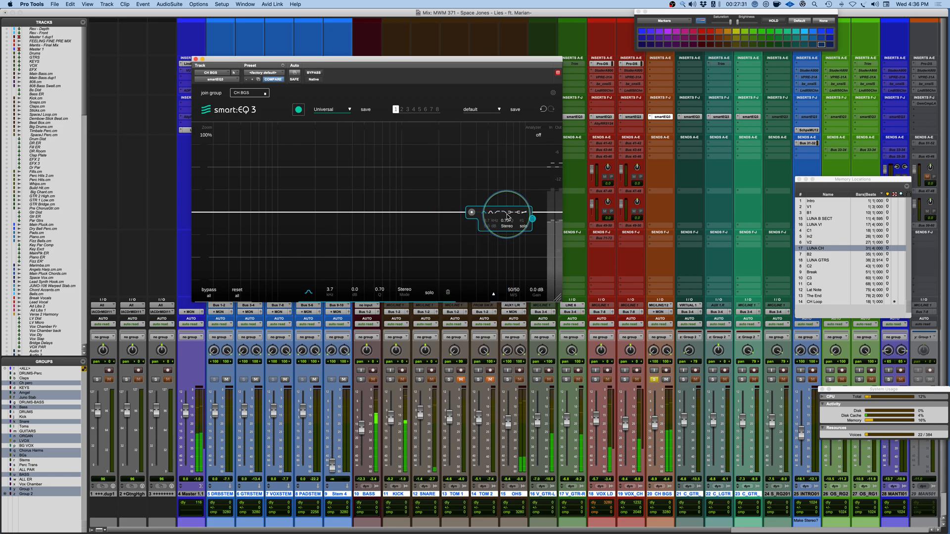
click(515, 214)
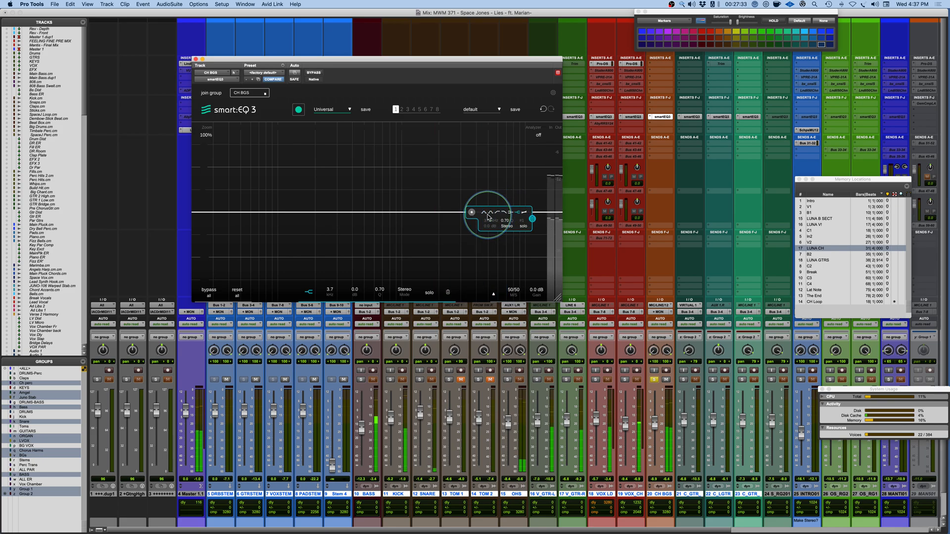
drag(470, 212, 452, 204)
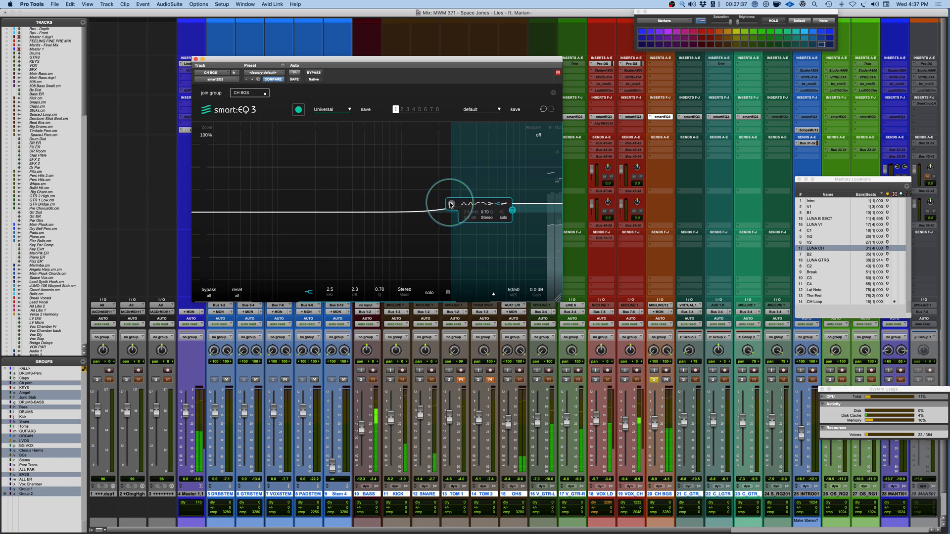
Add a band at 12.0 kHz to the CH BGS equalizer and shape it as a high-cut filter
double_click(534, 213)
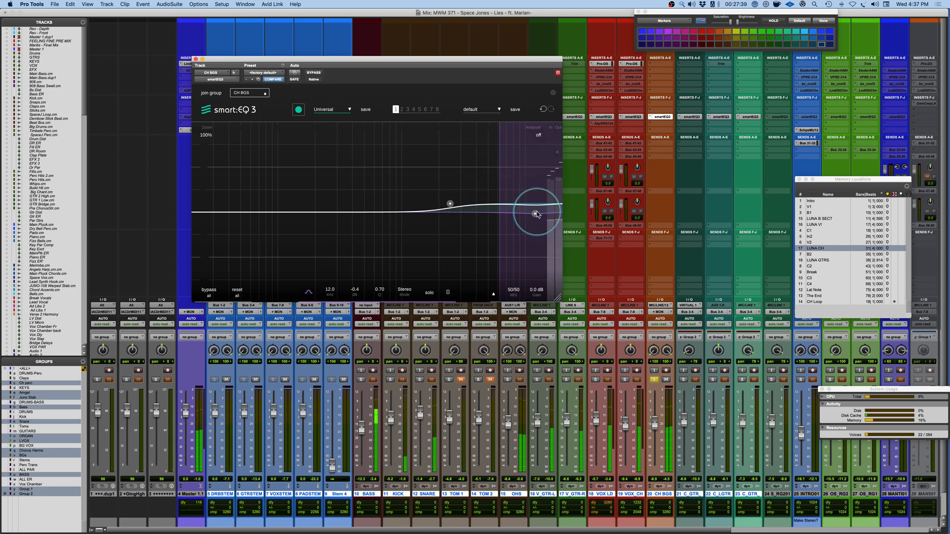
mouse_move(538, 217)
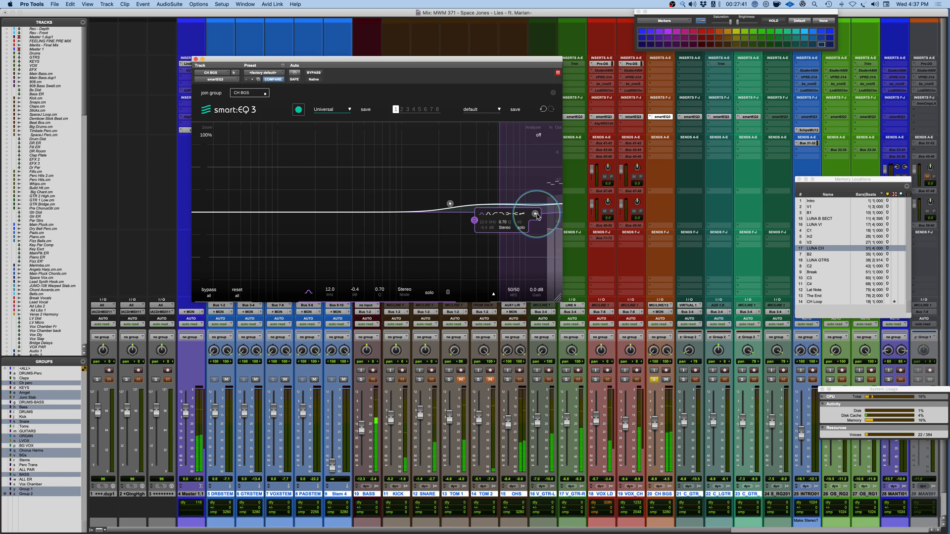
click(503, 215)
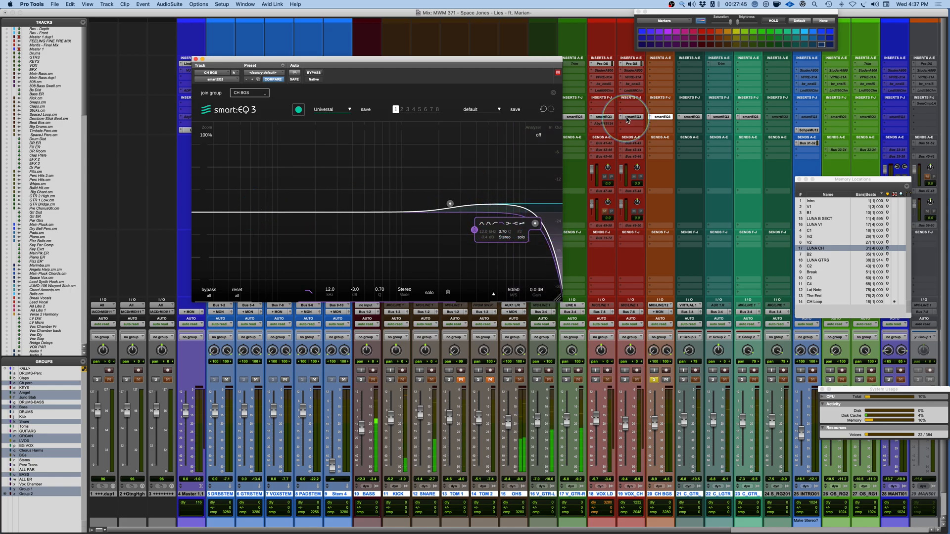
Add a low-cut filter at about 98.6 Hz with a Q of about 0.92 to the CH BGS equalizer
double_click(203, 213)
mouse_move(203, 213)
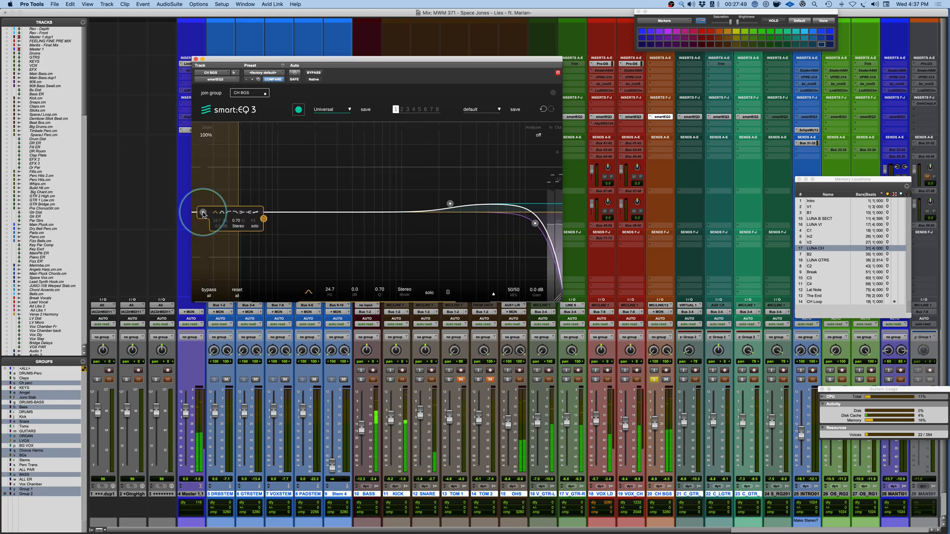
click(228, 212)
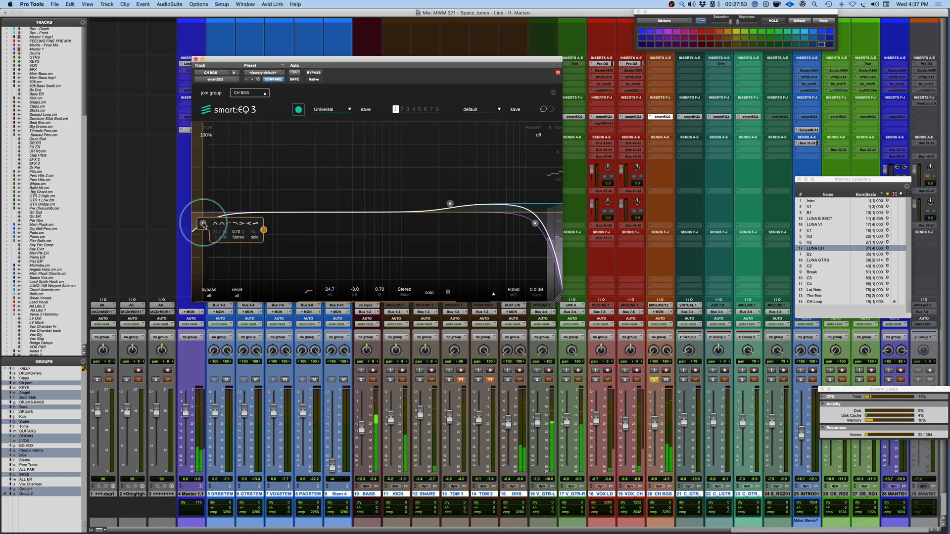
drag(203, 222, 280, 231)
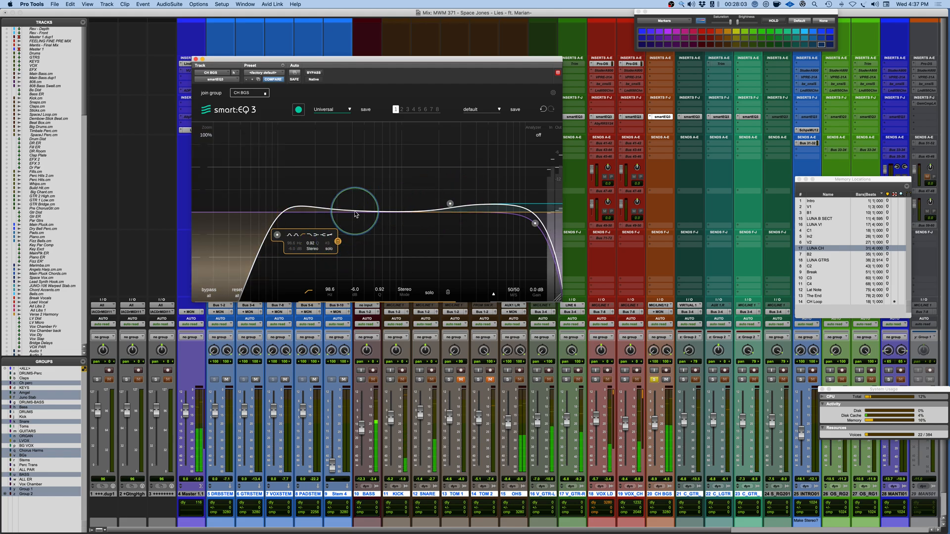
Add a bell cut of about -2.3 dB at 740 Hz with a Q of about 1.04
double_click(402, 218)
drag(402, 218, 387, 220)
scroll(387, 220, up, 5)
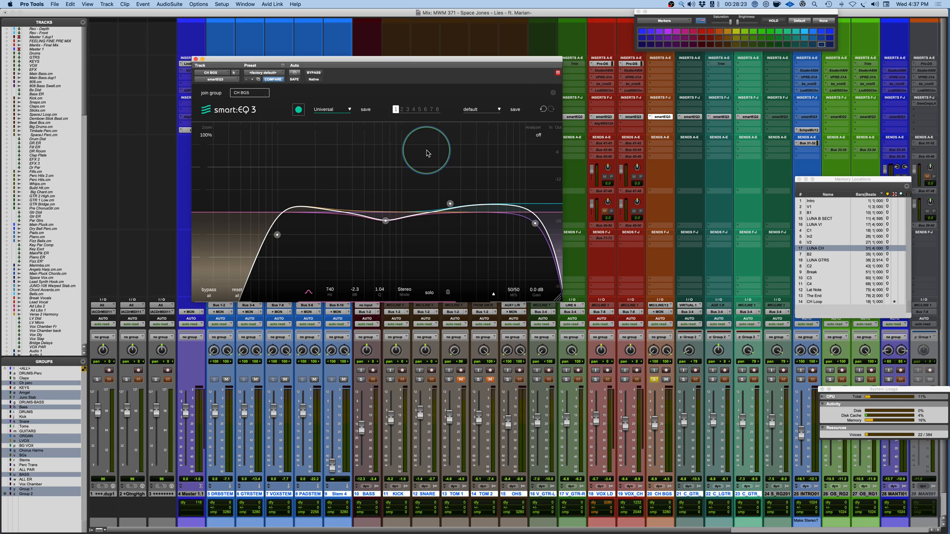
Save the CH BGS equalizer settings as a custom profile named "BG VOX MWM"
click(365, 110)
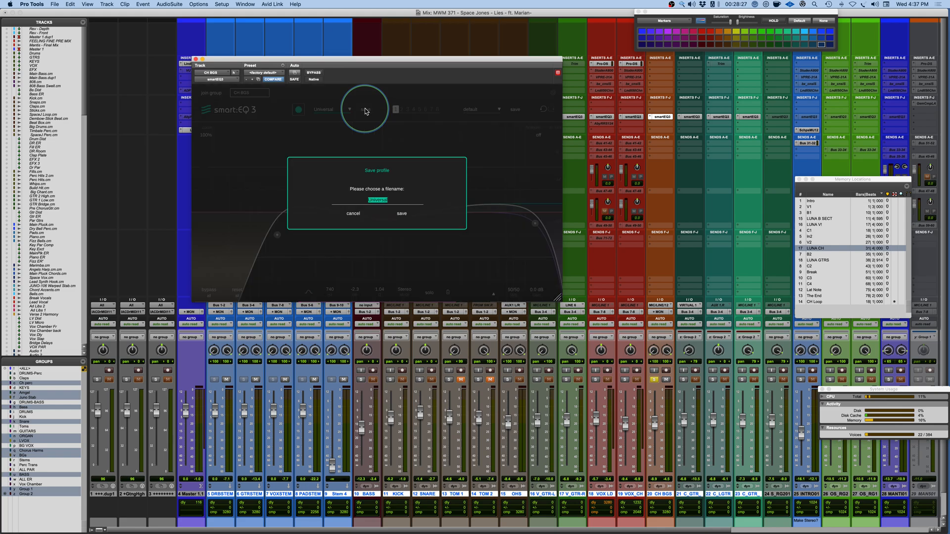
text(BG VOX MWM)
click(402, 213)
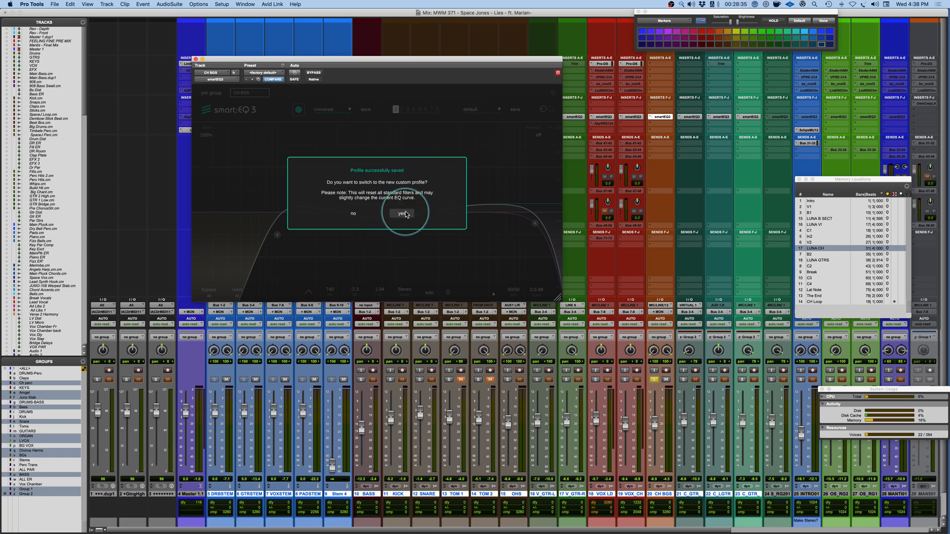
Switch the CH BGS equalizer to the custom profile "BG VOX MWM" and learn the track during playback
click(404, 214)
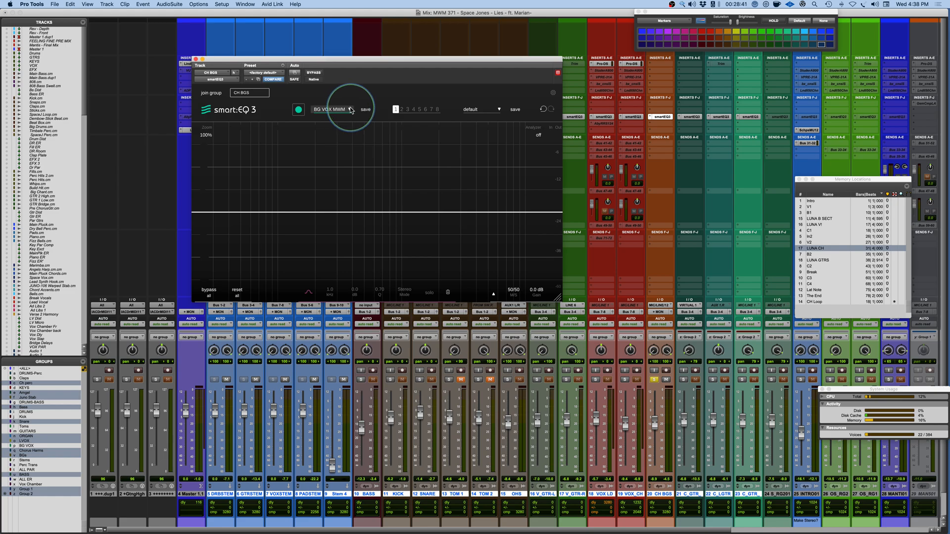
click(325, 110)
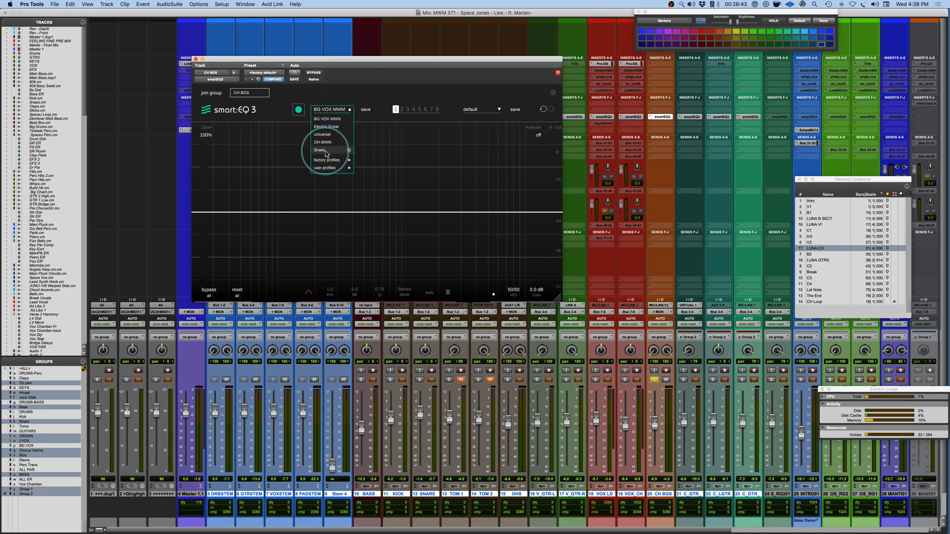
mouse_move(327, 160)
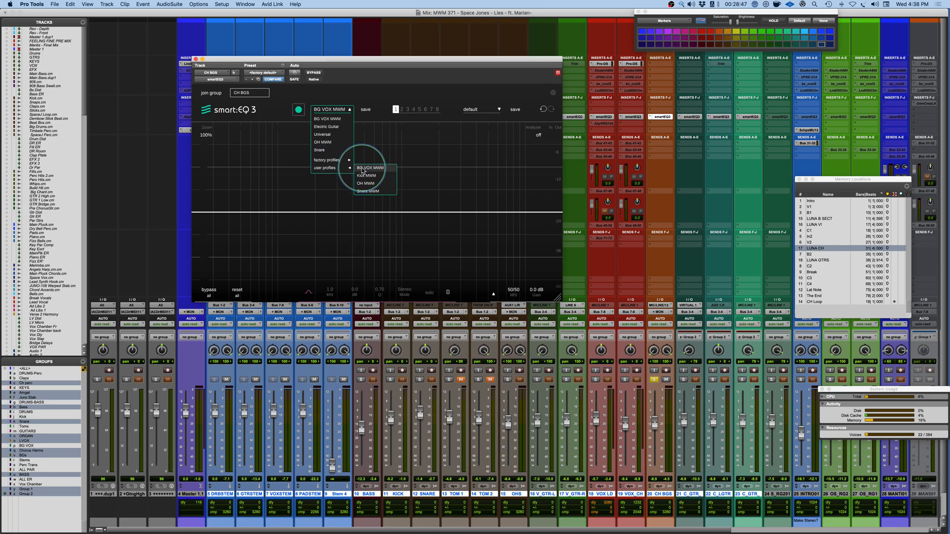
click(362, 170)
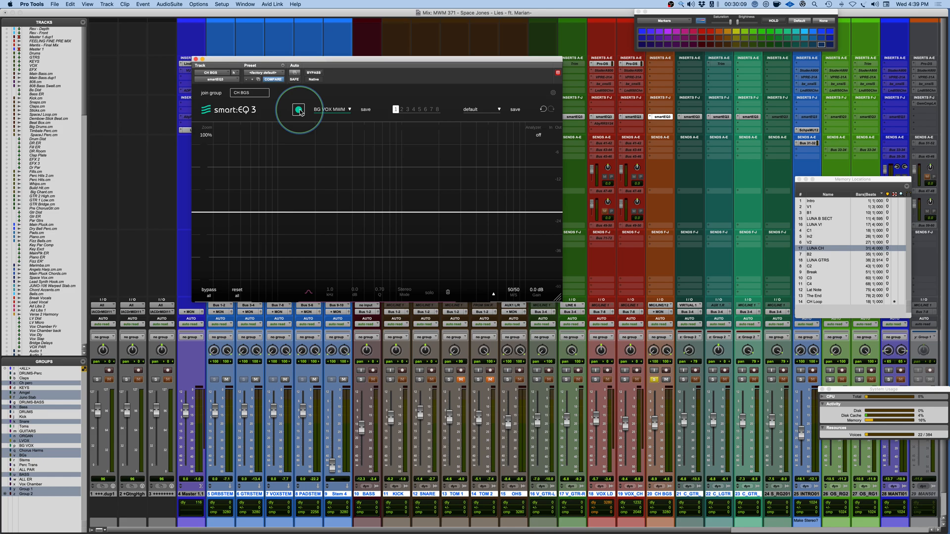
key(space)
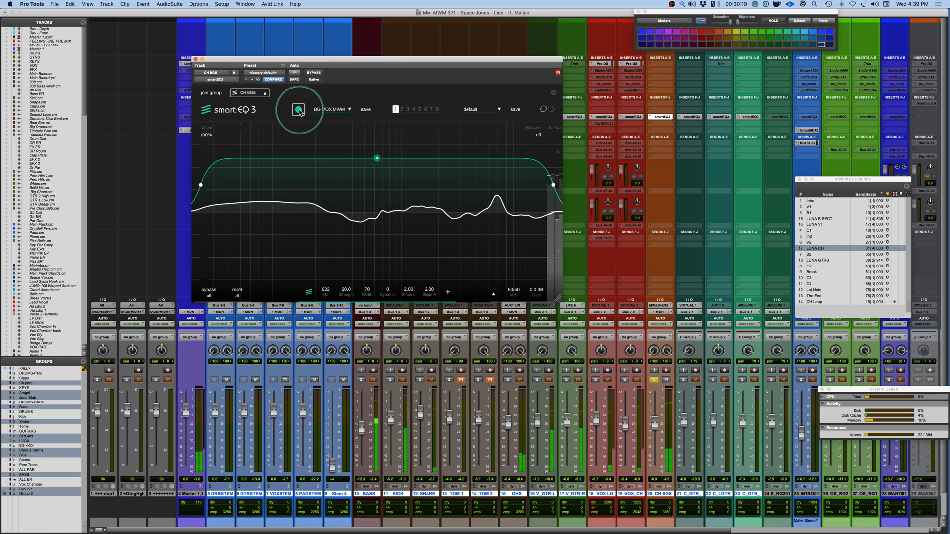
Solo the VOX LD and VOX_CH tracks and create a group named "VOX GROUP" from the CH BGS equalizer
click(596, 380)
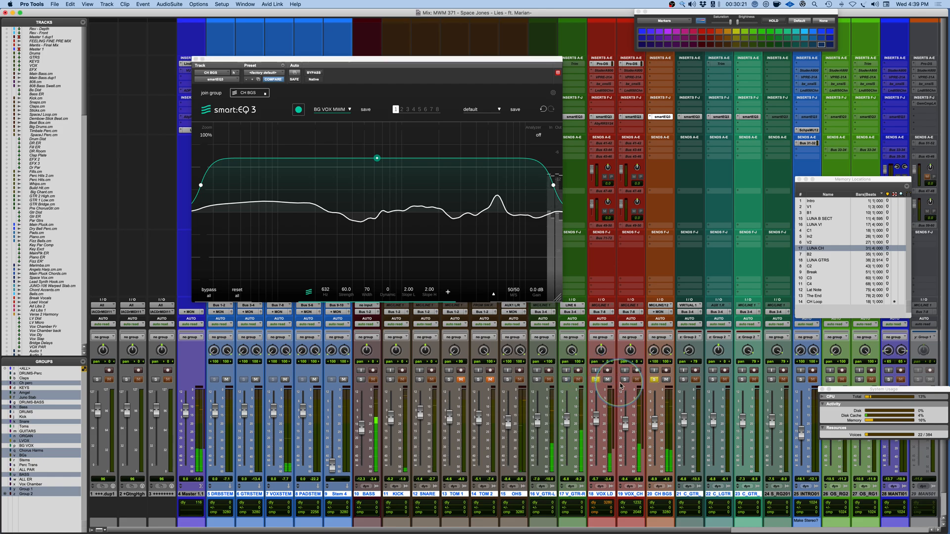
click(627, 380)
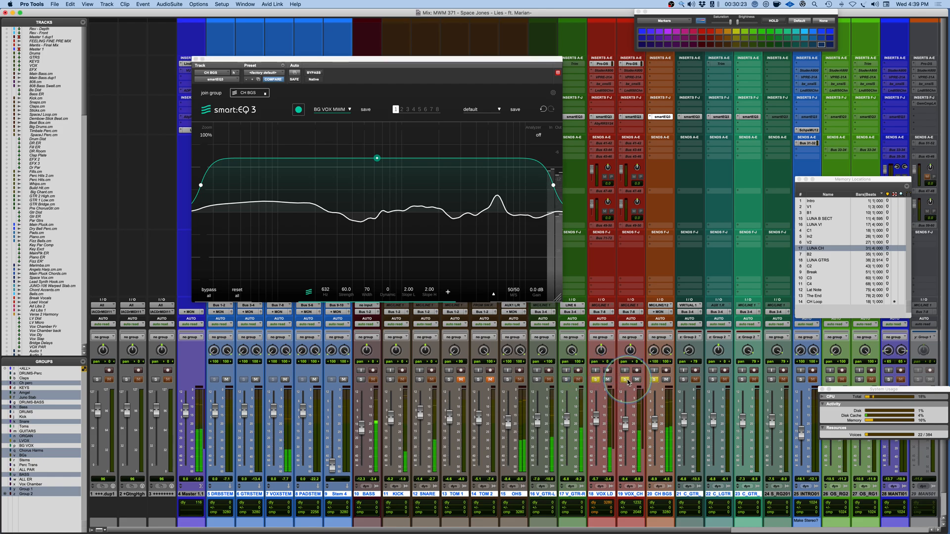
click(208, 94)
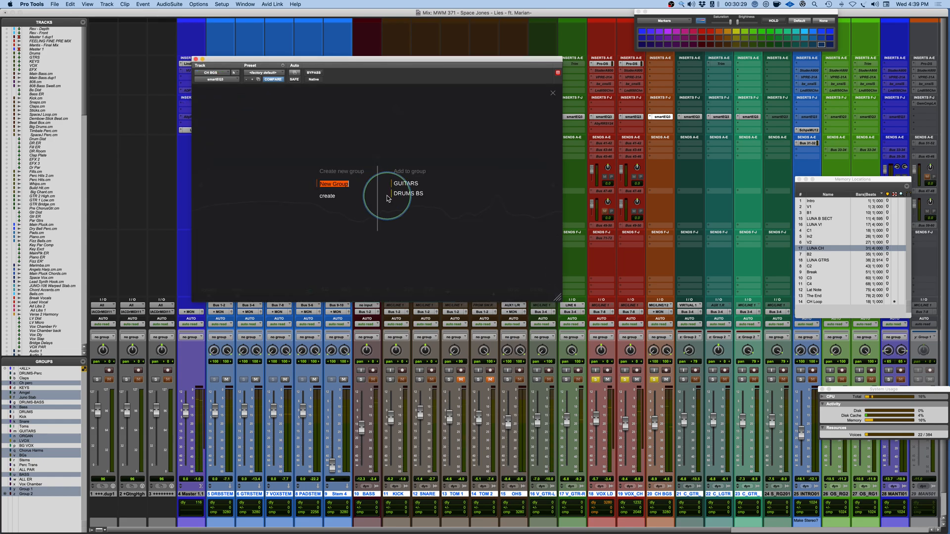
text(VOX GROUP)
click(352, 200)
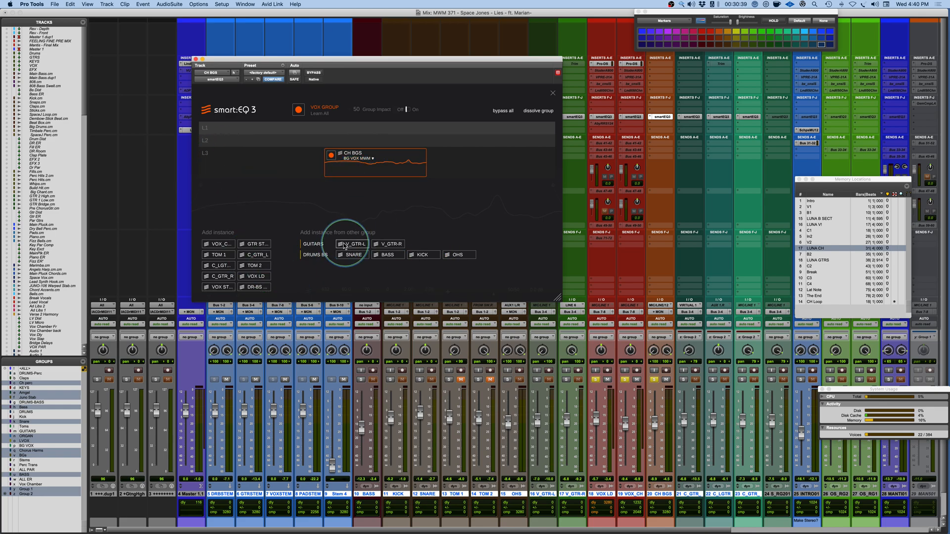
Add VOX_CHRS_DBL to layer L2 and VOX LD to layer L1 of the group, then learn all instances during playback
drag(218, 245, 363, 149)
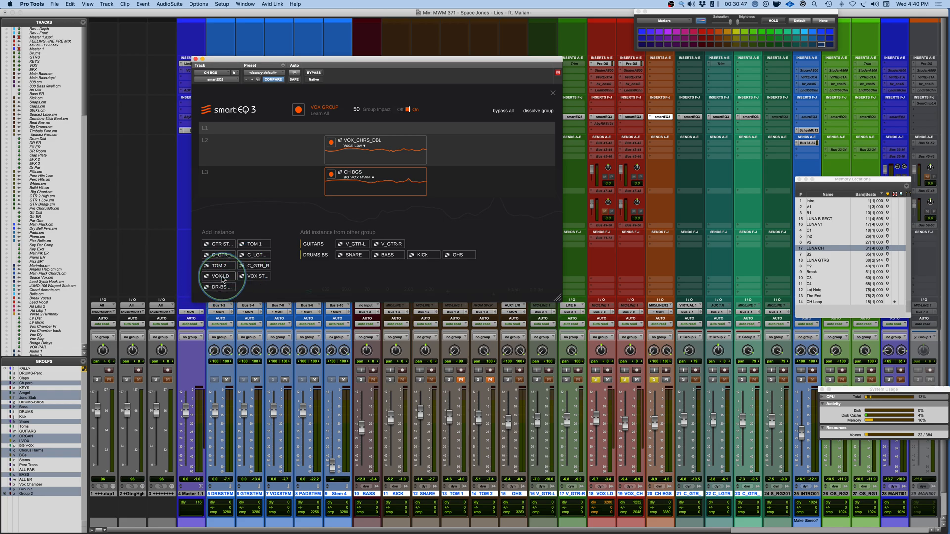
drag(218, 276, 365, 133)
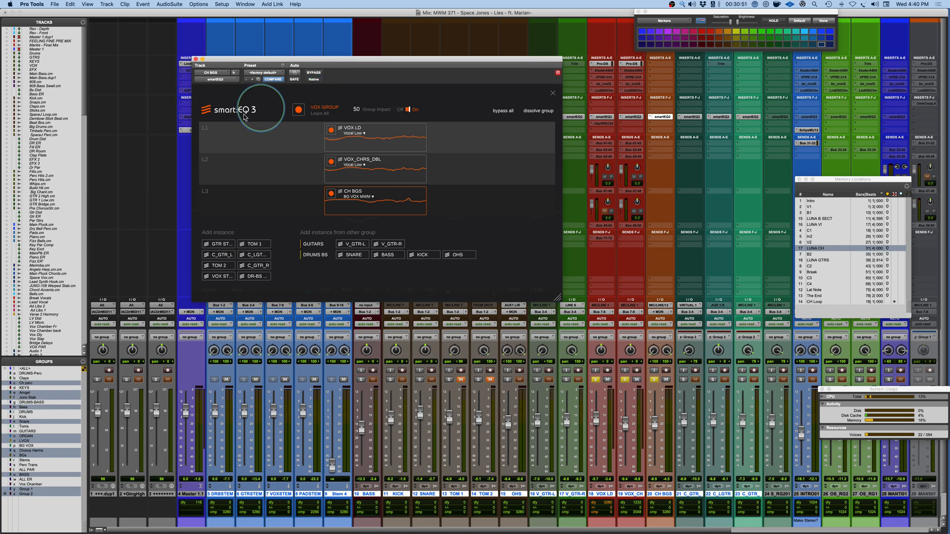
key(space)
click(298, 112)
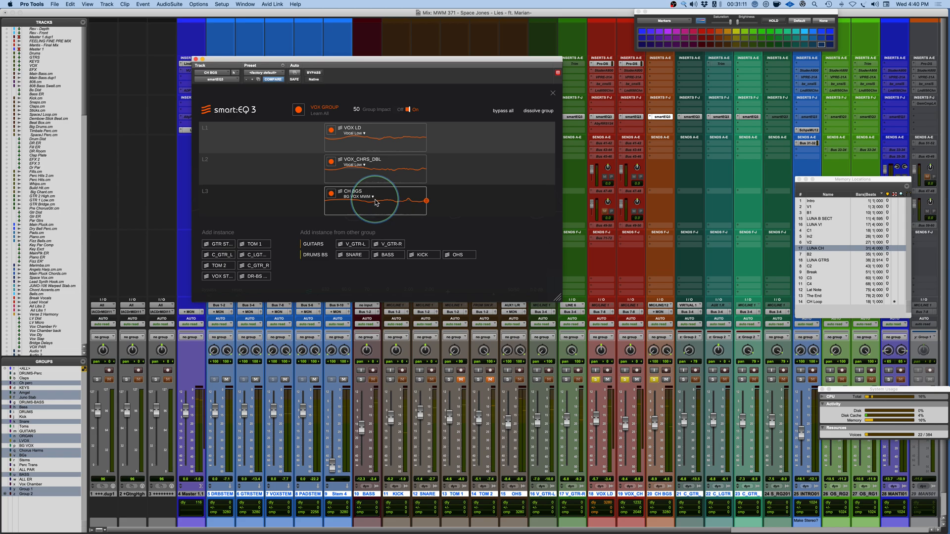
Rearrange the vocal group by moving CH BGS up to layer L2 and VOX_CHRS_DBL down to L3
drag(376, 198, 329, 197)
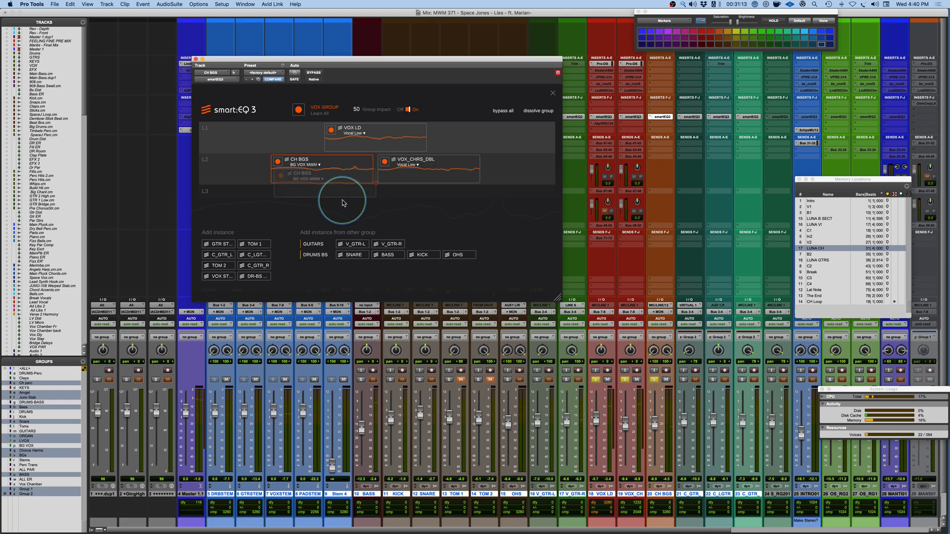
click(406, 165)
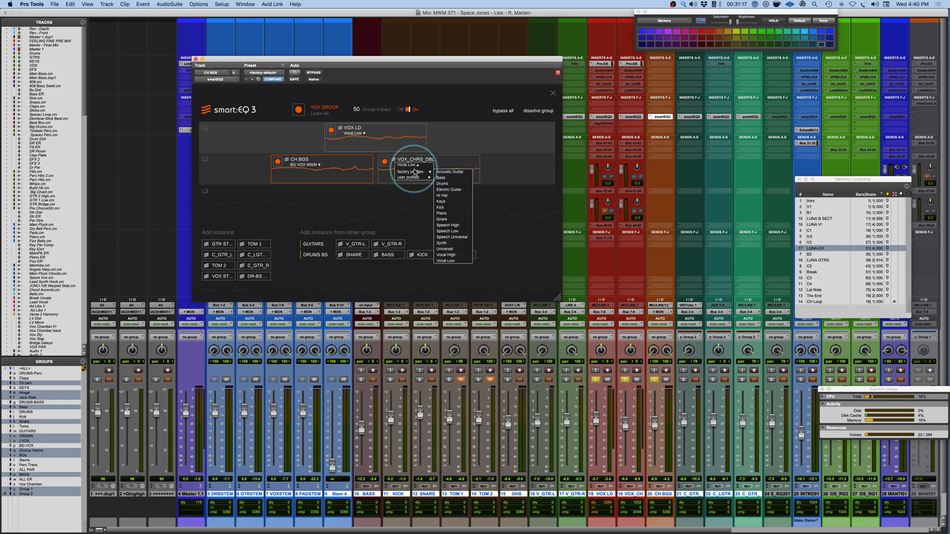
click(480, 135)
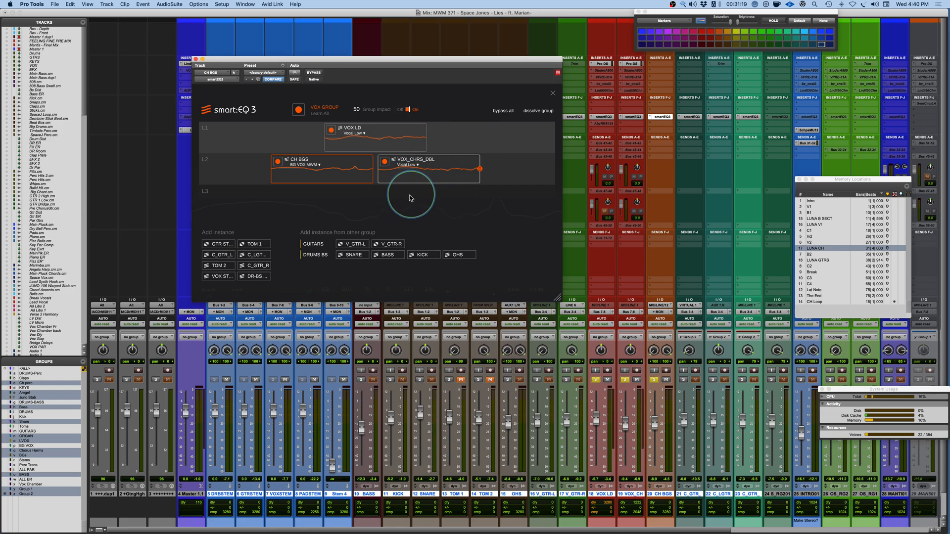
drag(456, 168, 413, 196)
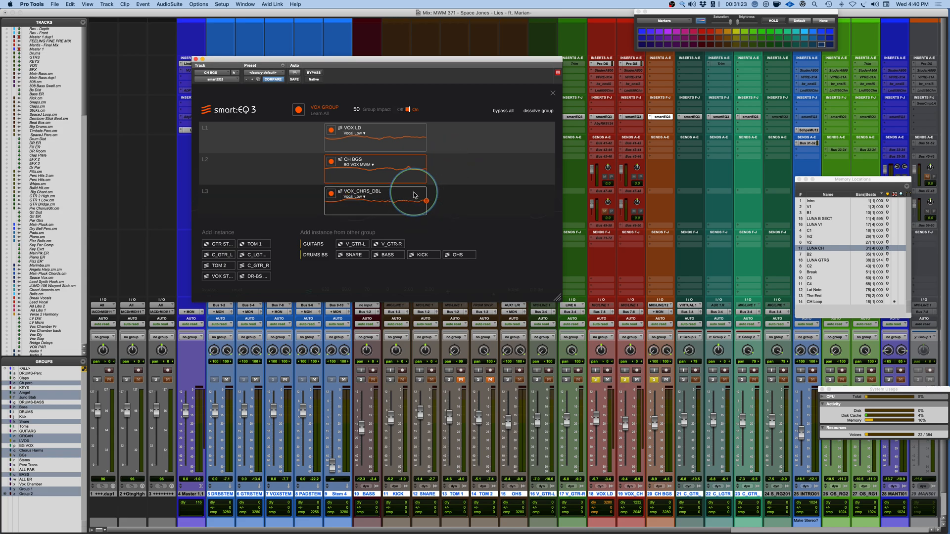
Play the chorus and relearn all instances of VOX GROUP in the new layer arrangement
key(space)
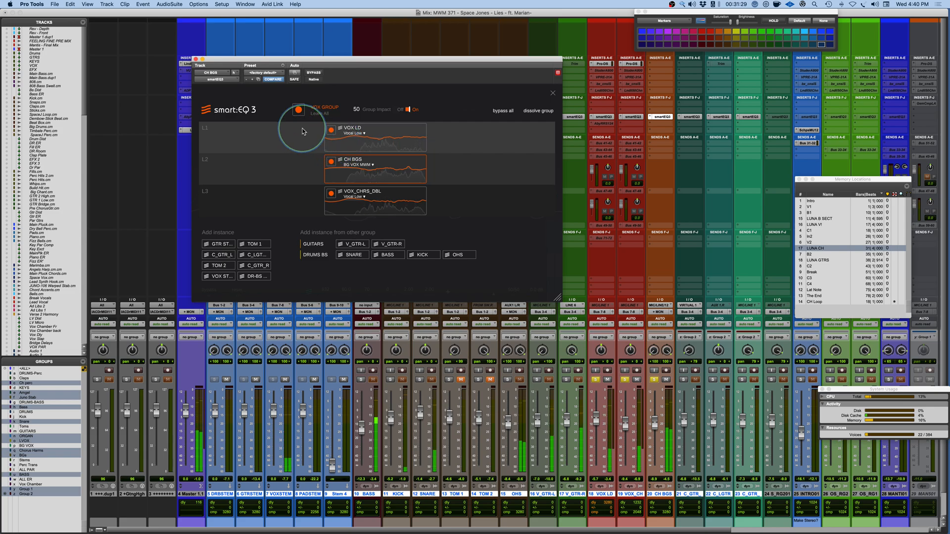
click(299, 111)
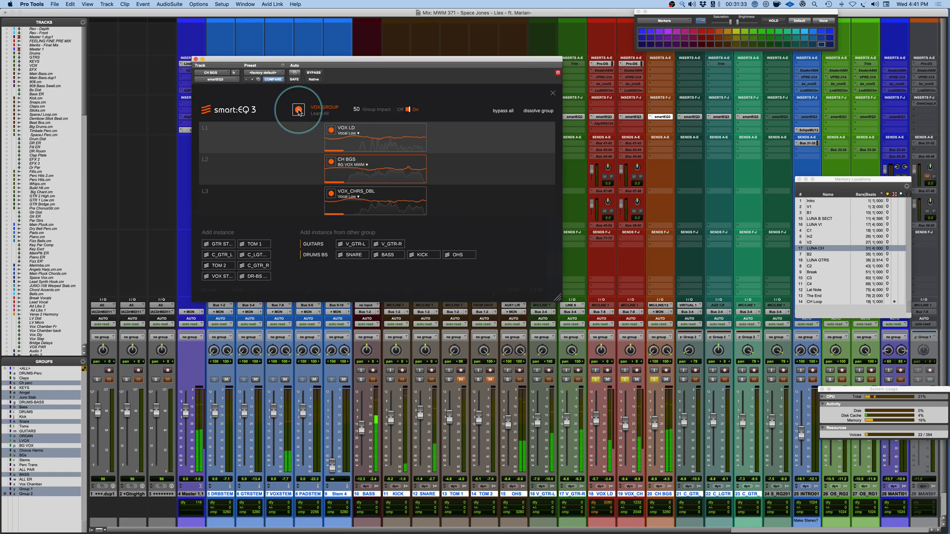
click(298, 110)
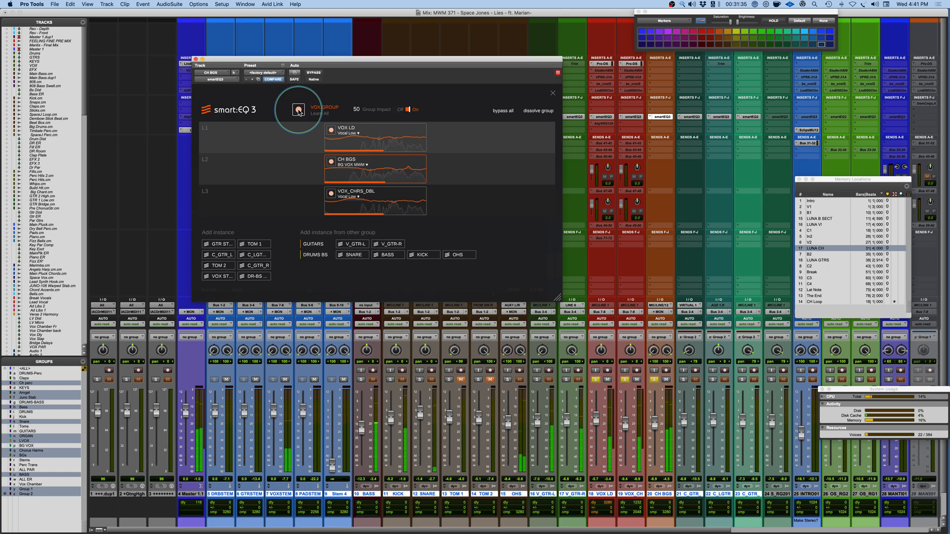
click(299, 111)
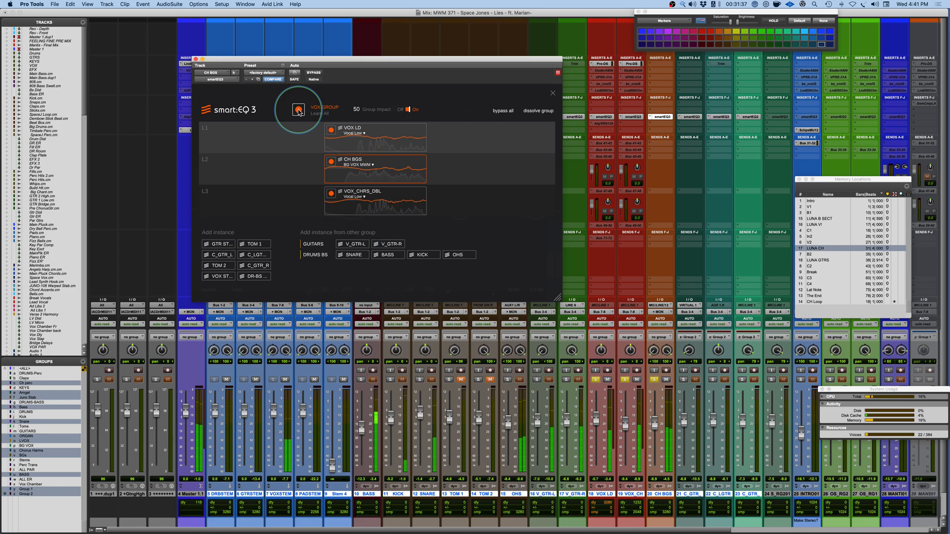
Set the Group Impact of VOX GROUP to 94 and unsolo the vocal tracks to hear the full mix
mouse_move(361, 110)
mouse_down()
mouse_move(369, 81)
mouse_move(357, 113)
mouse_up()
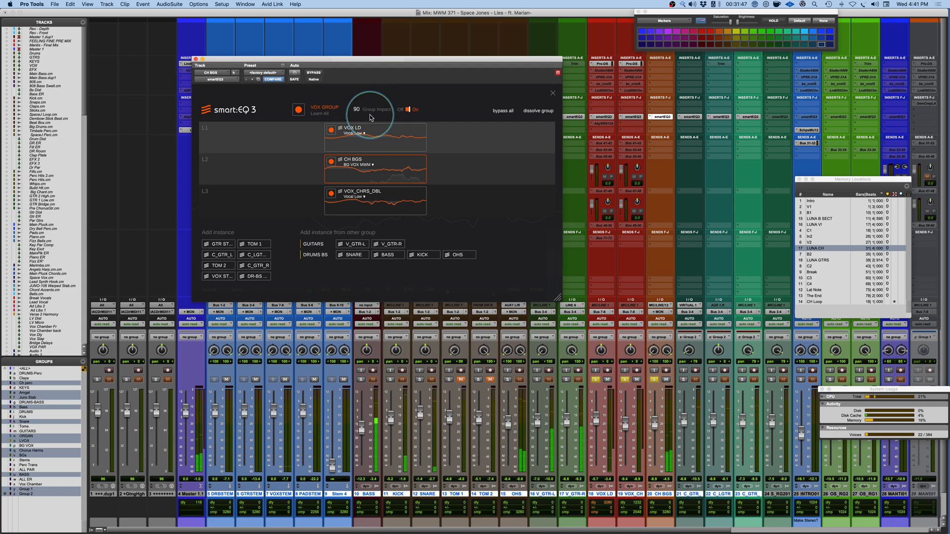
drag(371, 117, 367, 112)
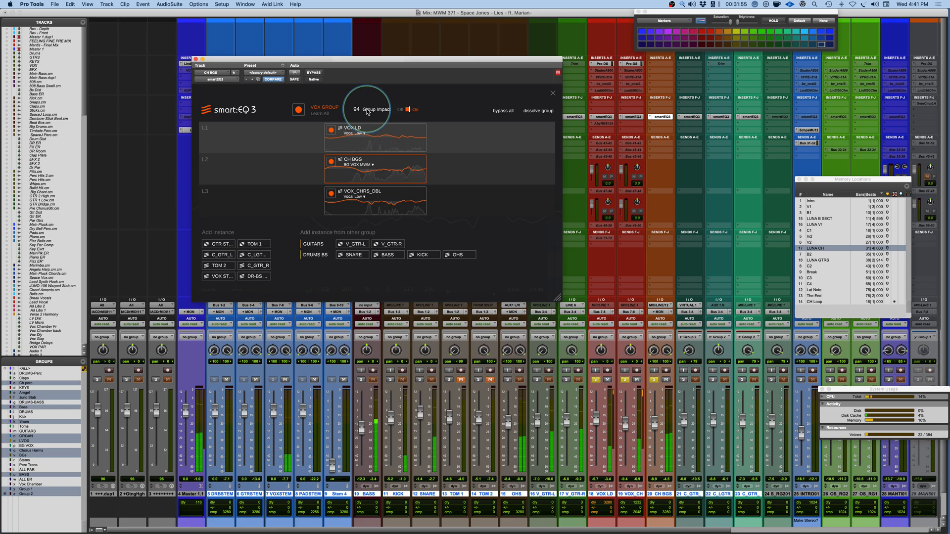
click(596, 380)
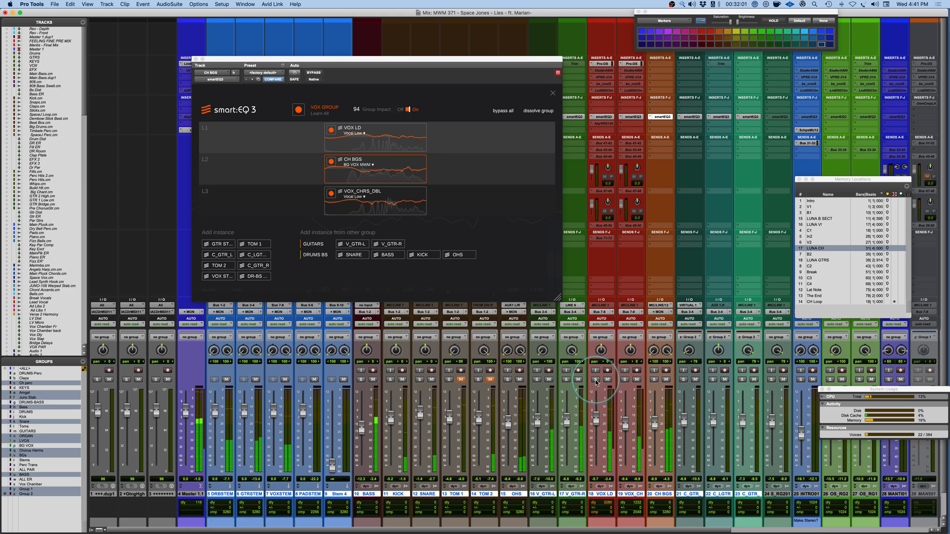
Move the equalizer window clear of the mixer, solo the three vocal tracks again and compare them with the group processing toggled
drag(530, 74, 541, 56)
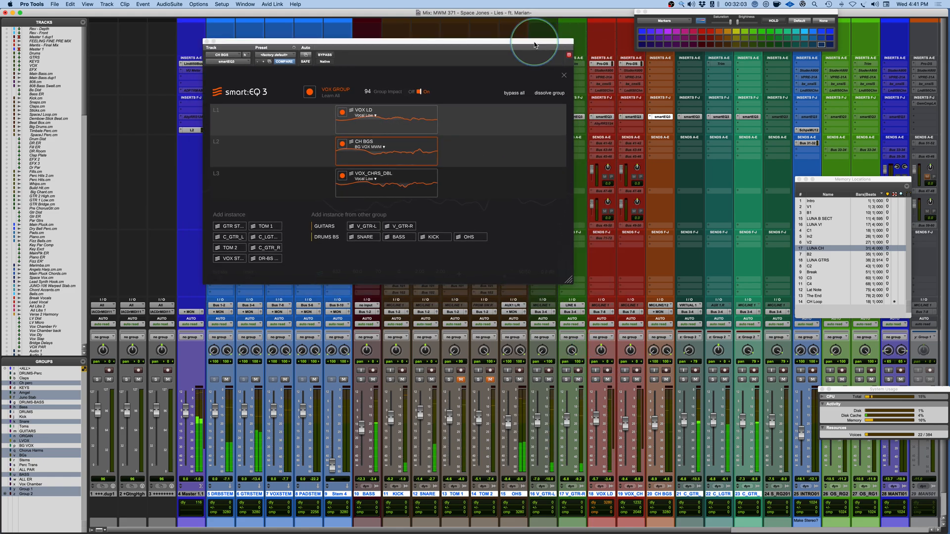
click(596, 378)
drag(597, 377, 654, 378)
click(421, 92)
click(518, 92)
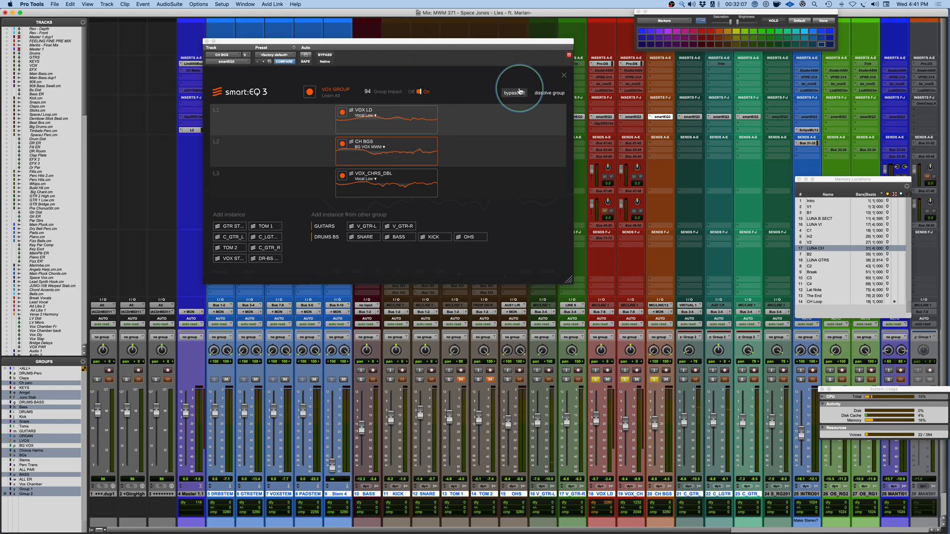
Return from the group view to the CH BGS equalizer curve and turn on the spectrum analyzer
click(564, 75)
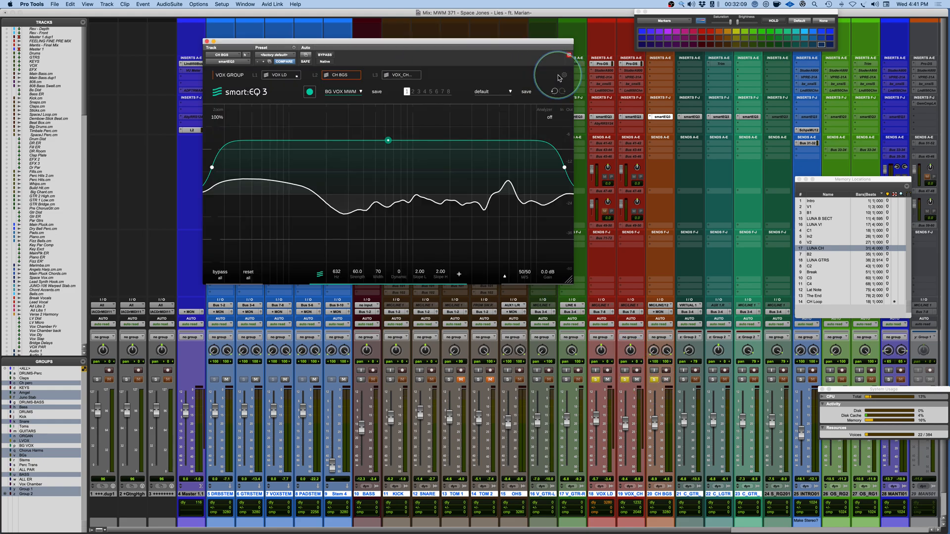
click(268, 150)
click(550, 118)
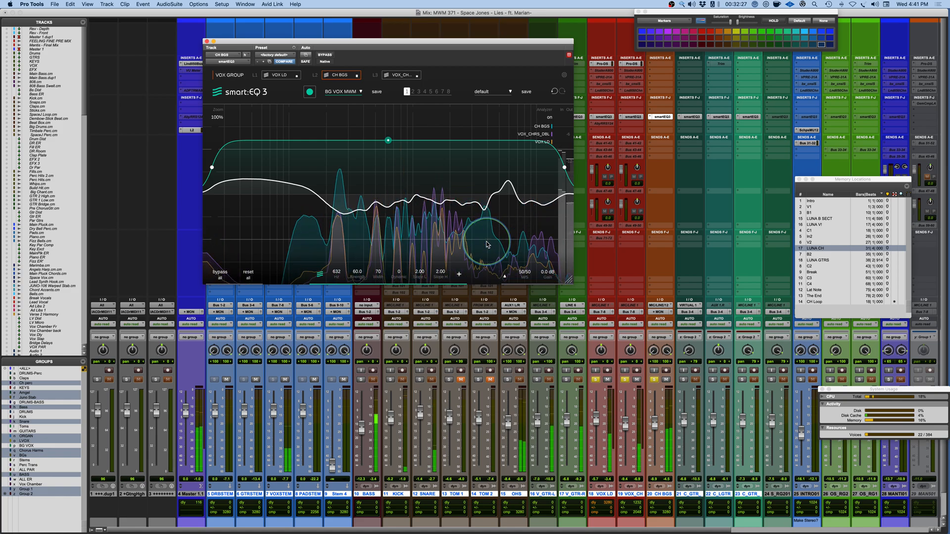
Toggle the VOX LD, VOX_CHRS_DBL and CH BGS spectra in the analyzer to compare how the vocals overlap
click(549, 142)
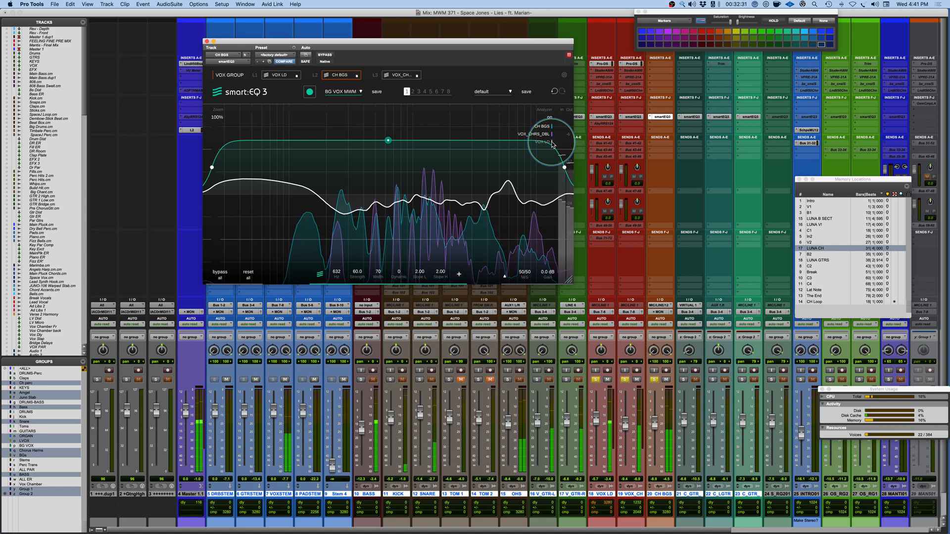
click(552, 143)
click(550, 135)
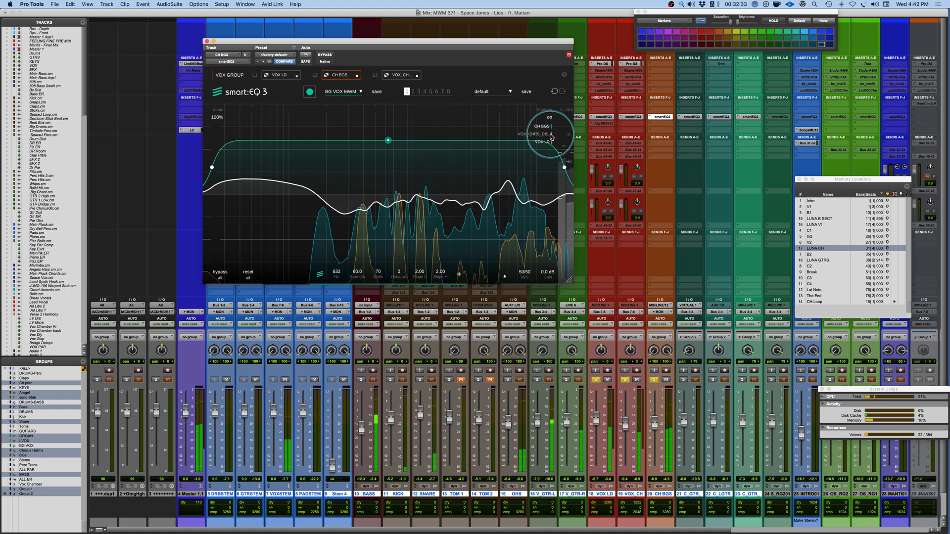
click(552, 128)
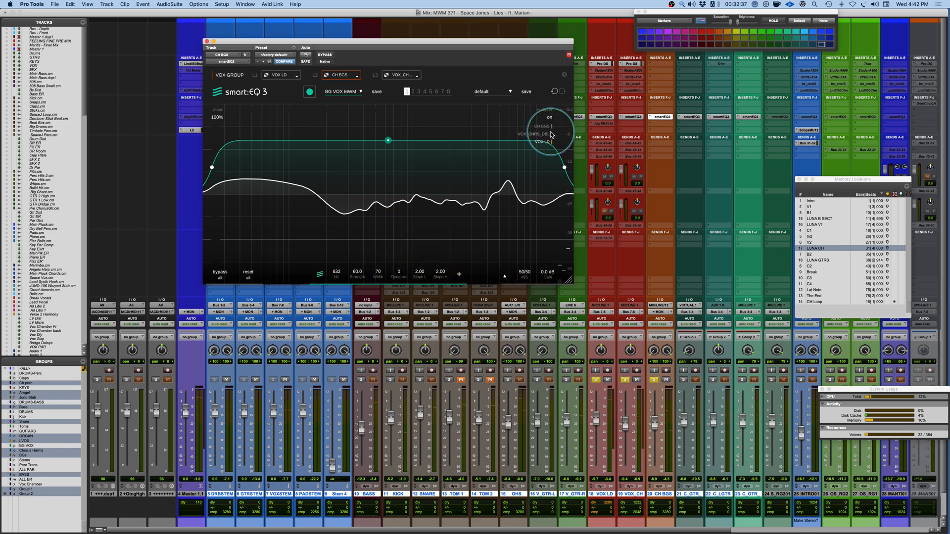
click(552, 135)
click(552, 137)
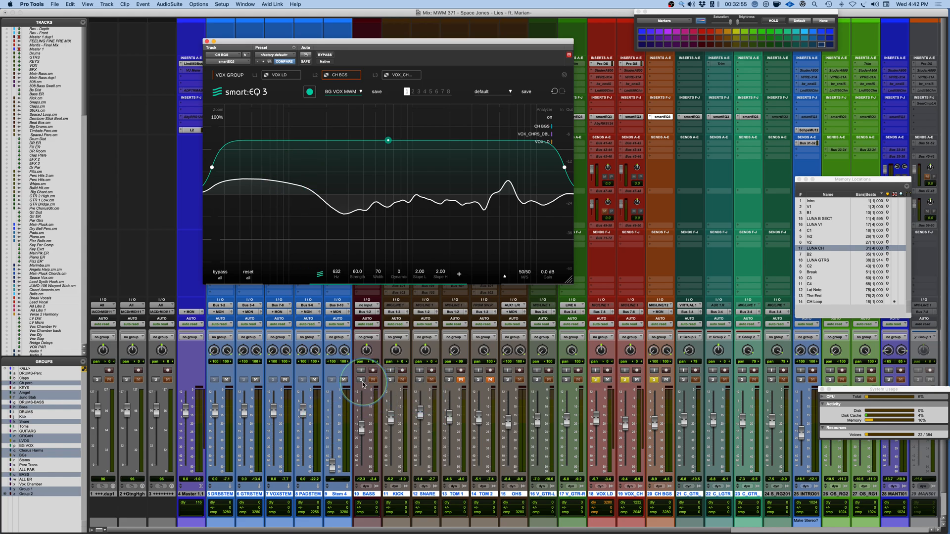
Unsolo the vocal tracks and compare the full mix with all smart:EQ 3 inserts bypassed and active
click(596, 380)
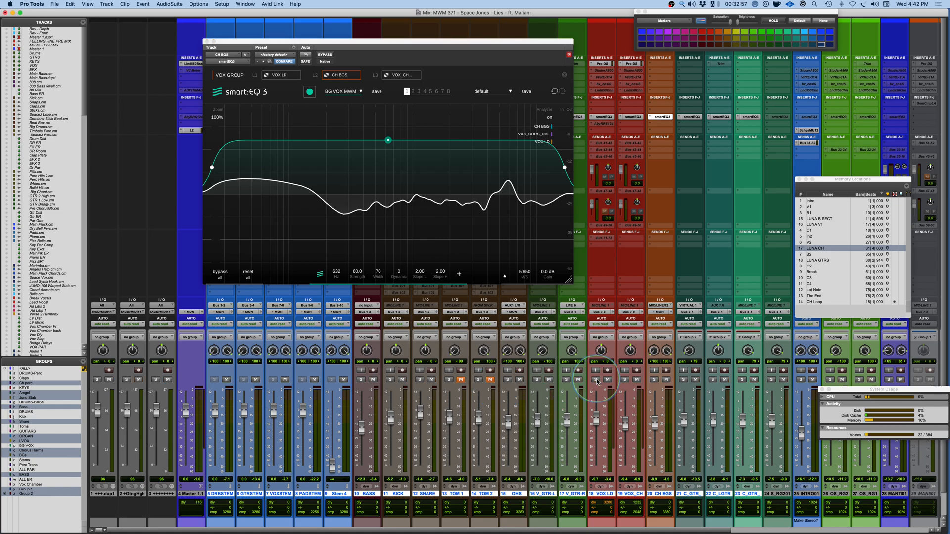
key(space)
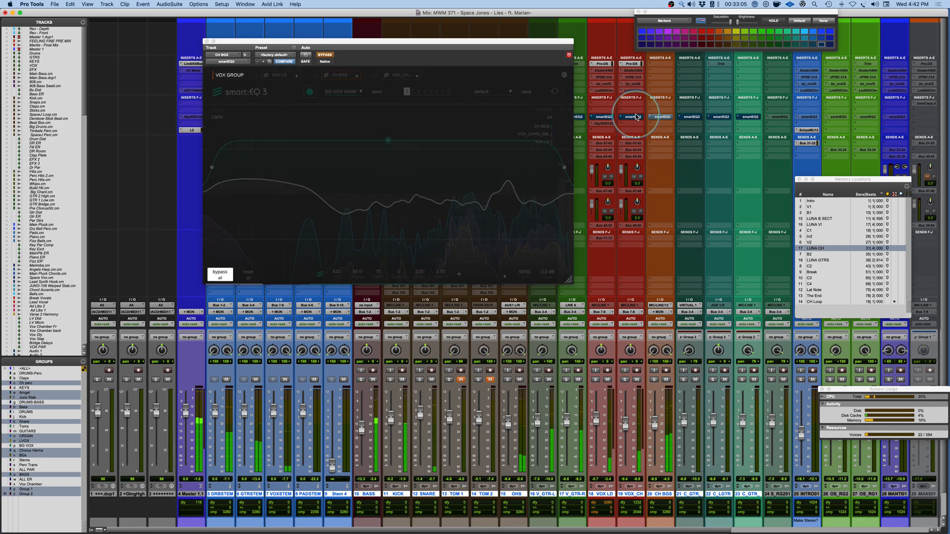
super+click(635, 117)
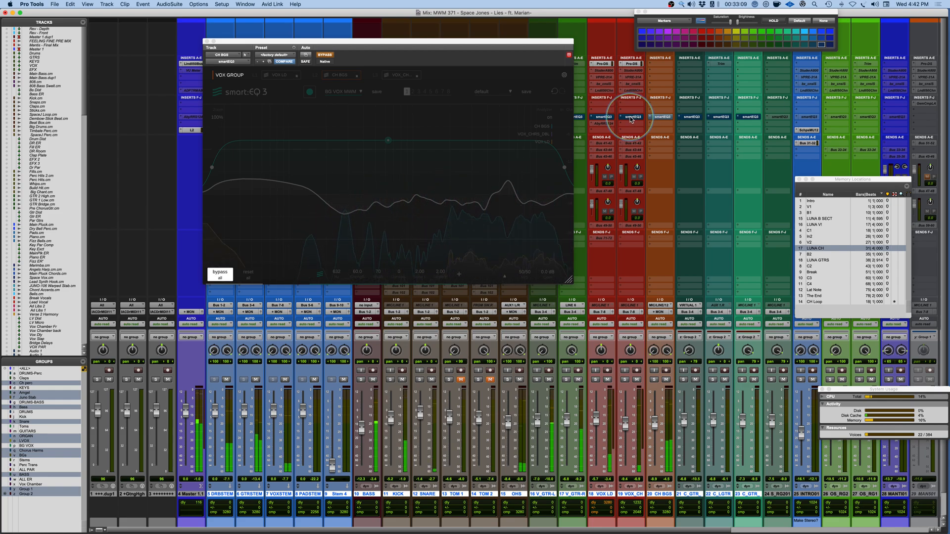
super+click(631, 118)
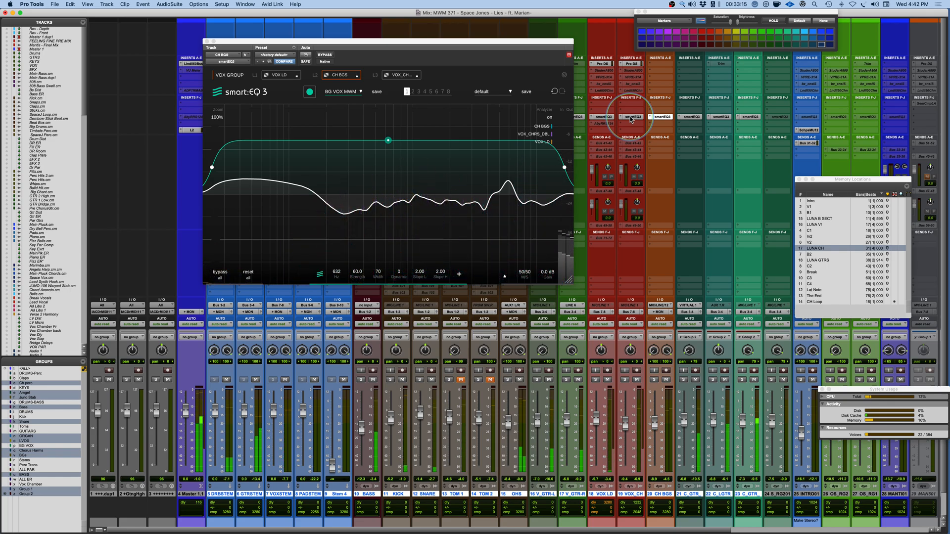
Compare the mix with the smart:EQ 3 insert on the VOX_CH track bypassed and active
super+click(631, 117)
super+click(631, 117)
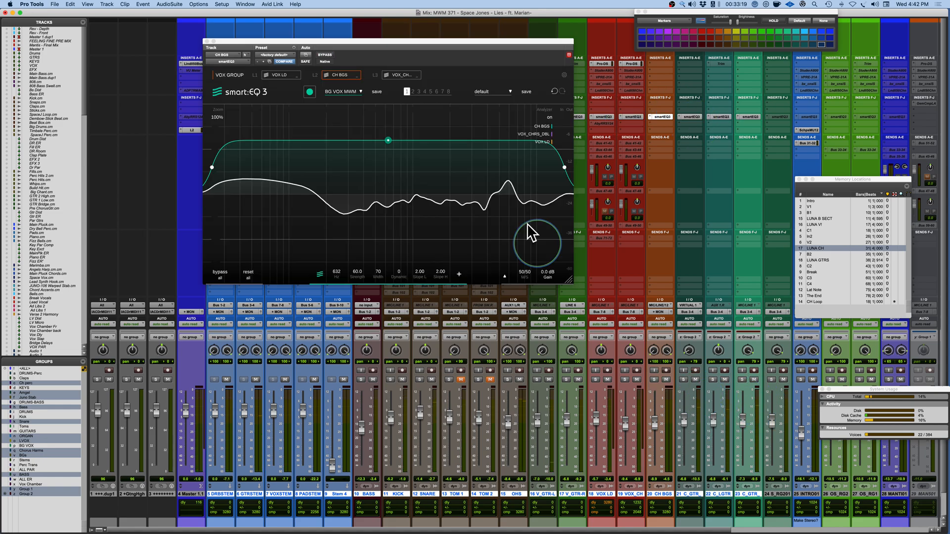
Move the equalizer window clear of the stem tracks, open smart:EQ 3 on DR-BS STEM and mute the guitar and vocal stems
drag(461, 45, 653, 49)
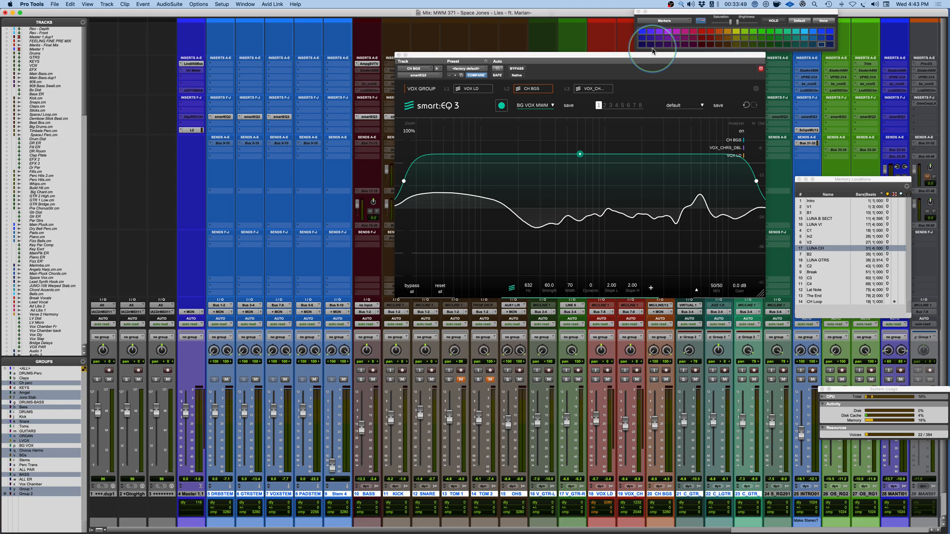
click(223, 117)
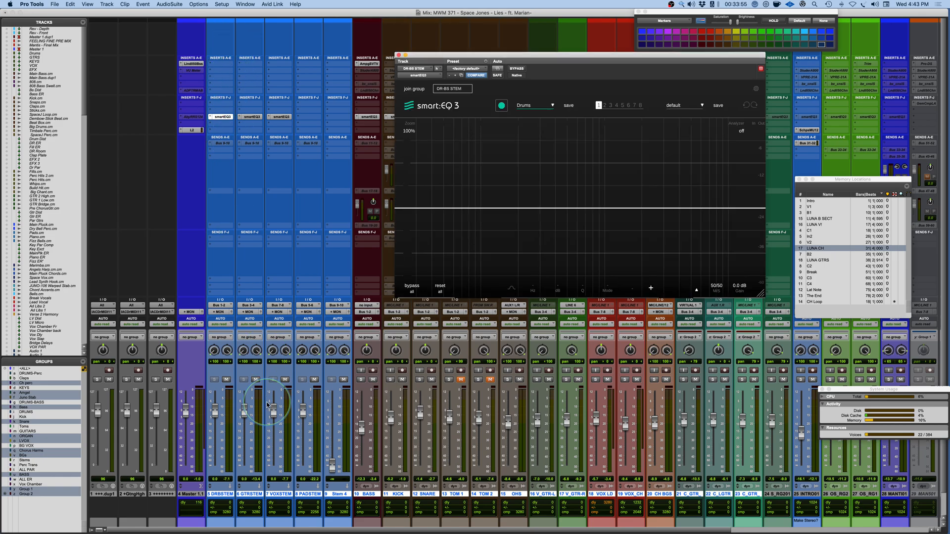
click(256, 380)
click(286, 380)
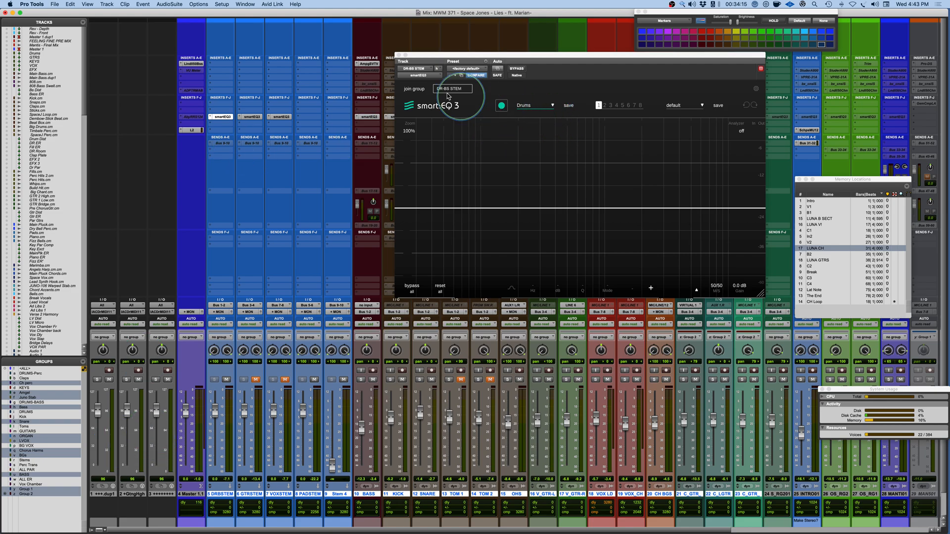
Create a smart:EQ 3 group named STEMS and add GTR STEM and VOX STEM on layer L2
click(420, 88)
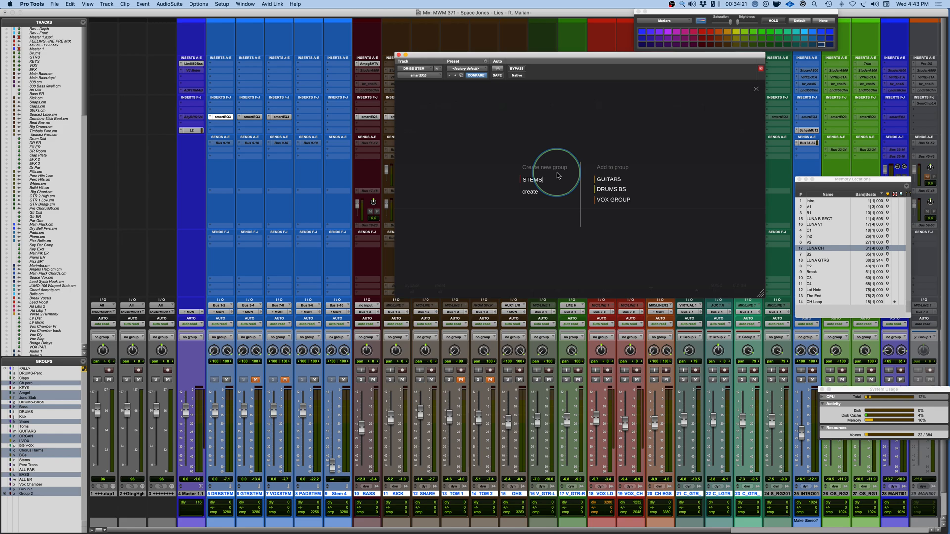
key(Return)
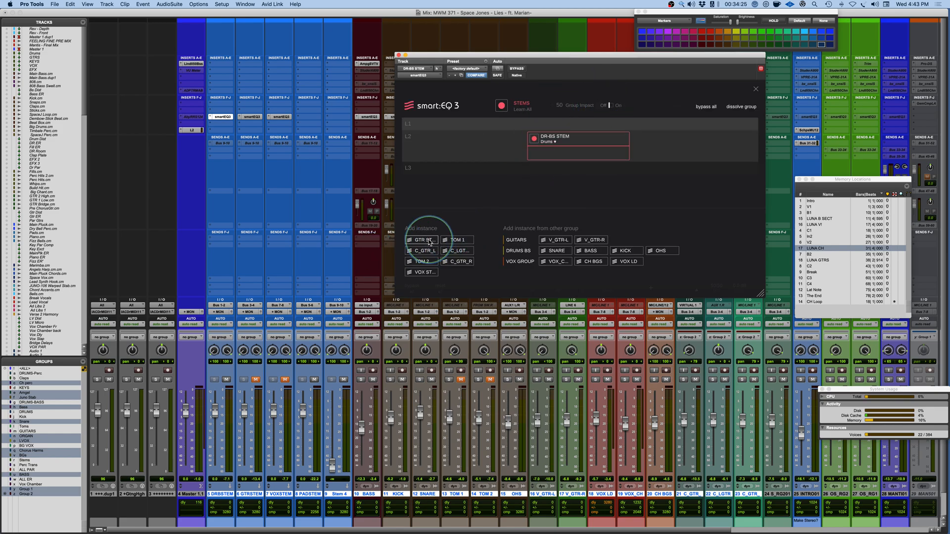
drag(420, 240, 664, 146)
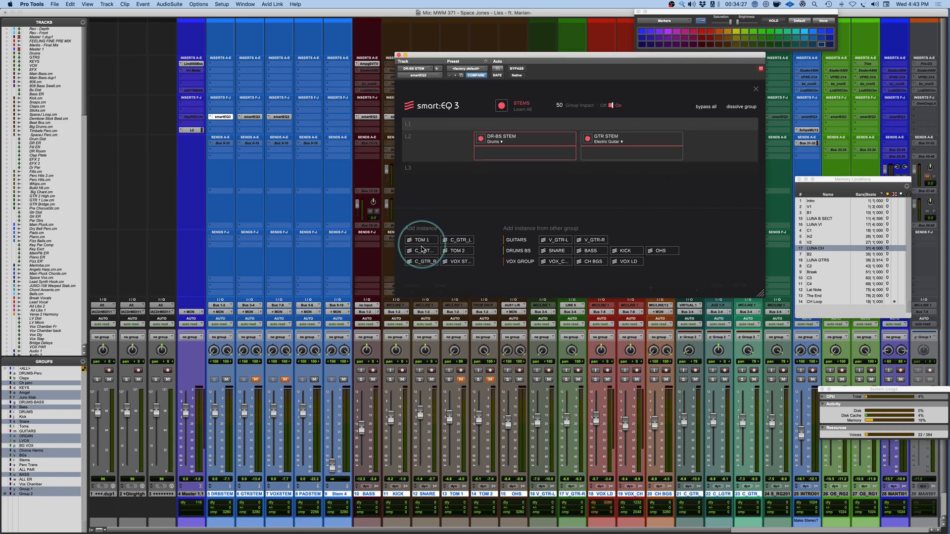
drag(458, 261, 721, 143)
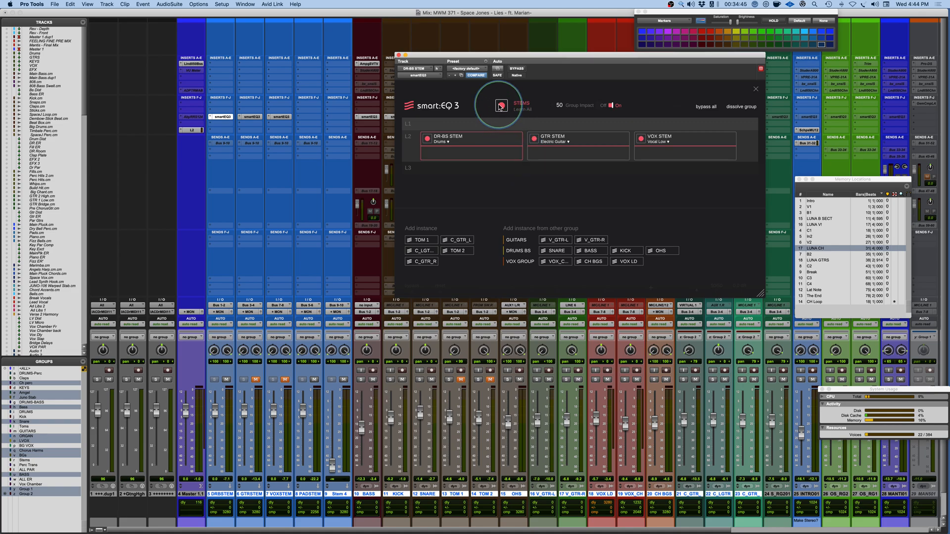
Unmute the guitar and vocal stems and route the CH BGS track's output to Bus 7-8 (Stereo)
click(255, 380)
click(285, 380)
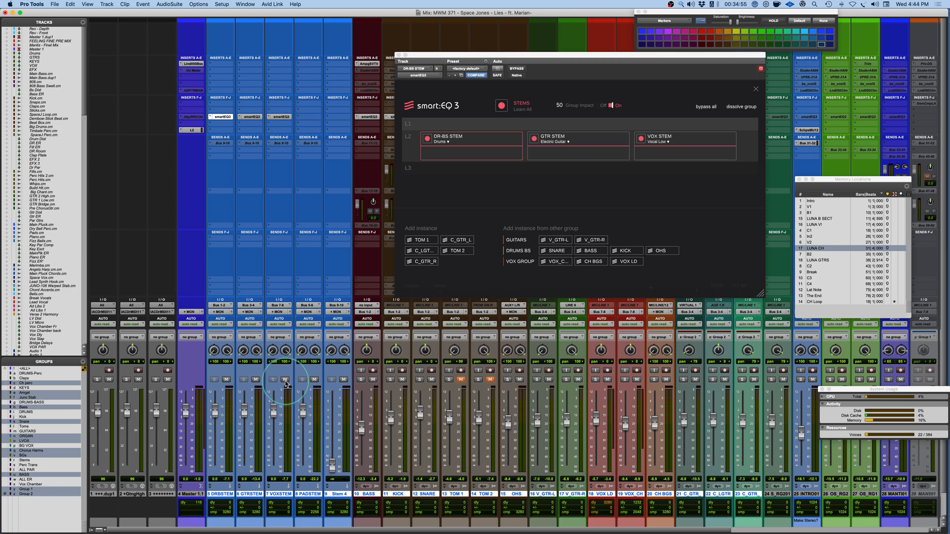
click(660, 312)
mouse_move(664, 320)
mouse_move(713, 320)
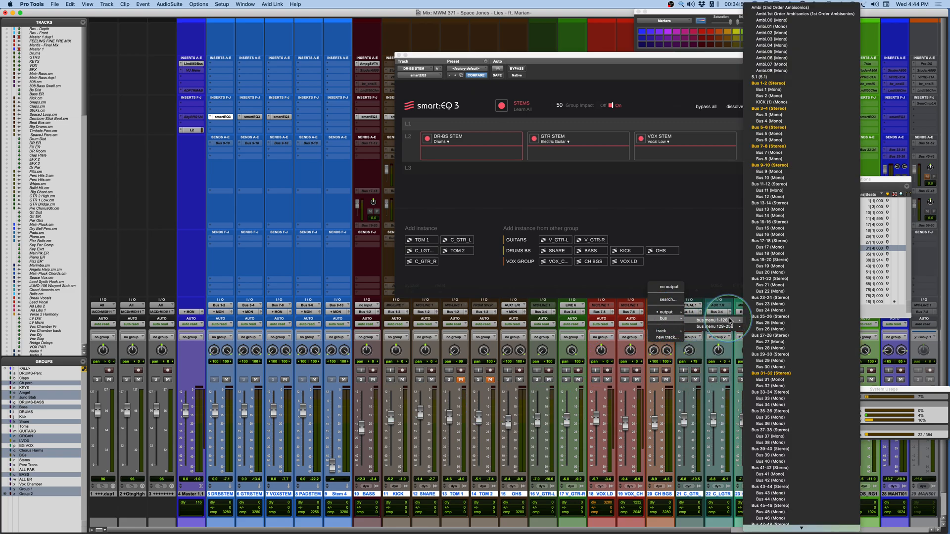
click(780, 146)
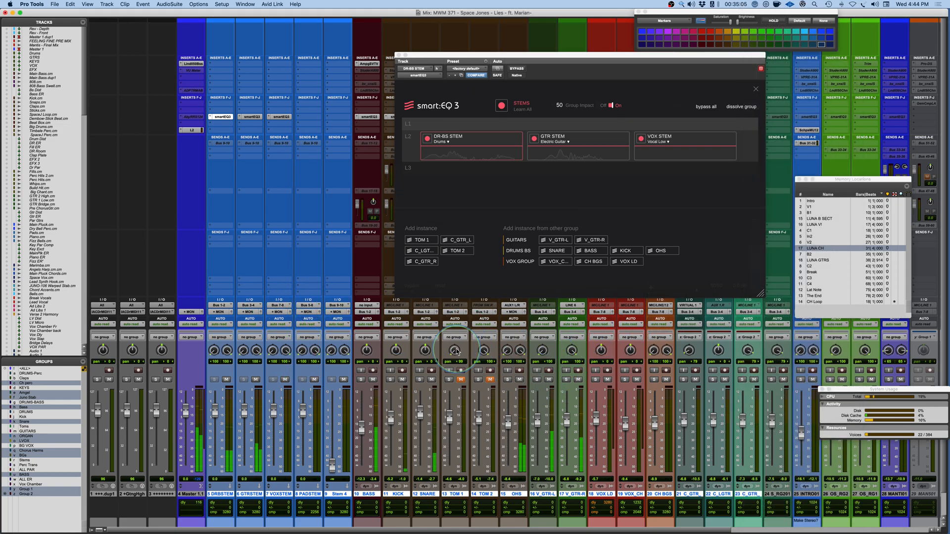
Learn all three stems in the STEMS group and set the group impact to 76
click(501, 107)
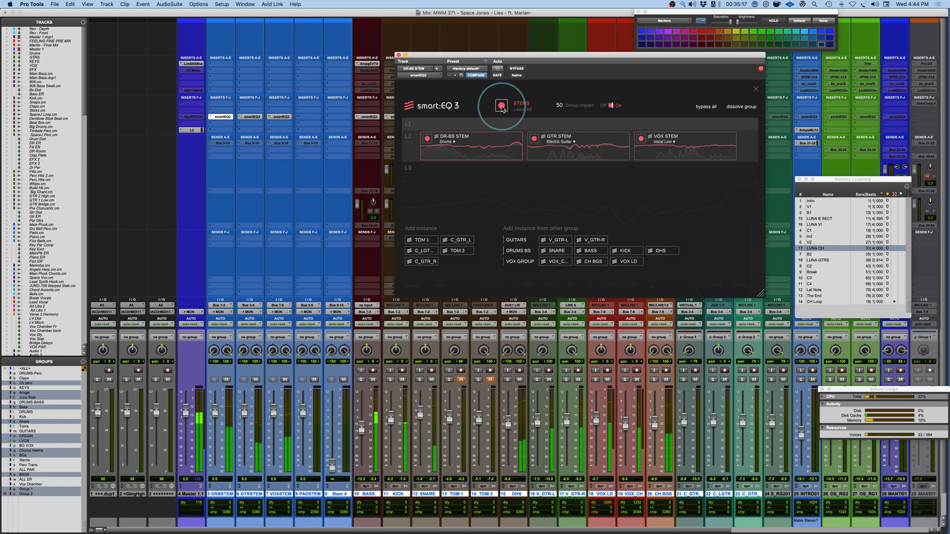
mouse_move(558, 108)
mouse_down()
mouse_move(561, 84)
mouse_move(561, 93)
mouse_up()
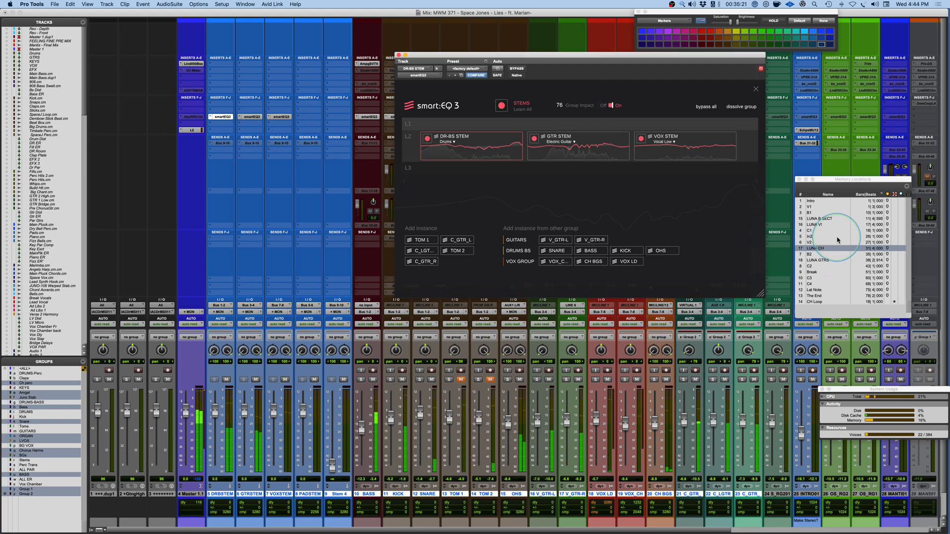
Relearn all stems from the LUNA VI memory location with VOX STEM moved to layer L1
click(816, 244)
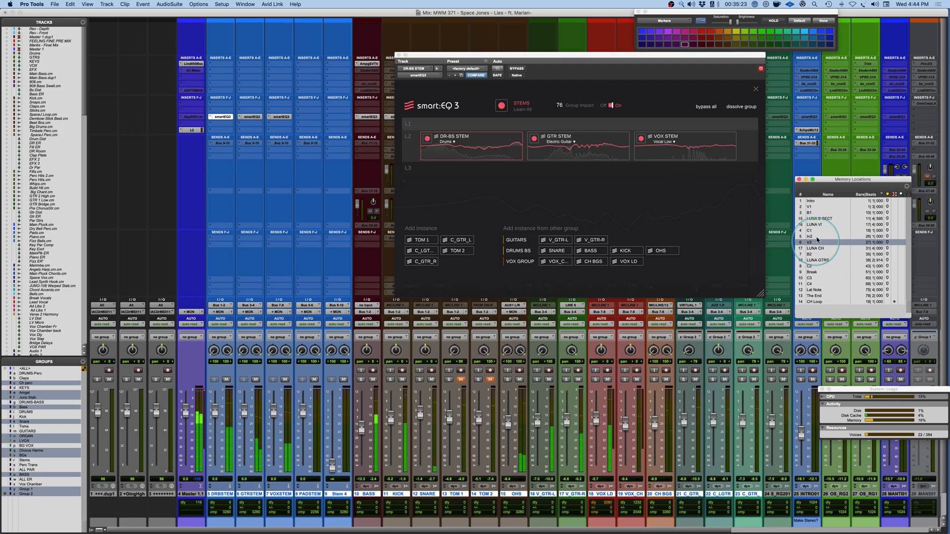
click(819, 221)
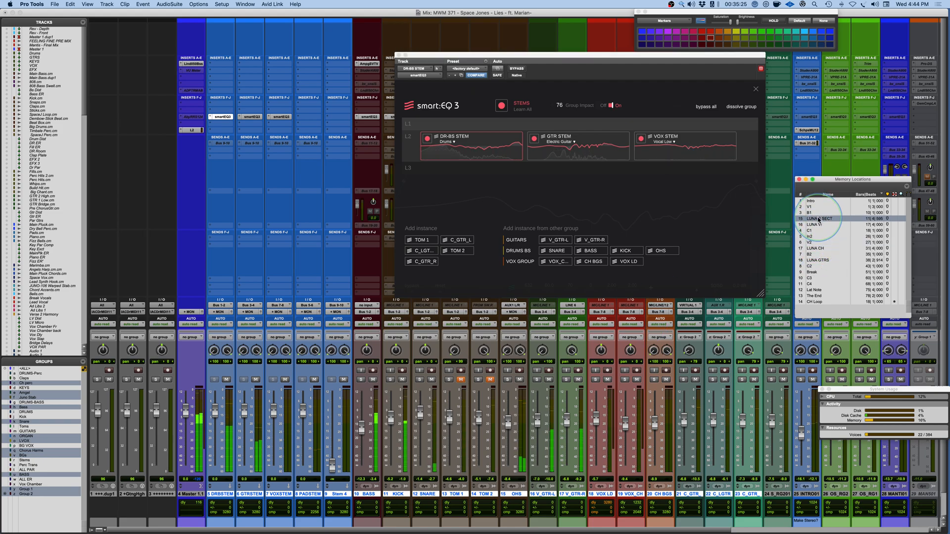
click(816, 226)
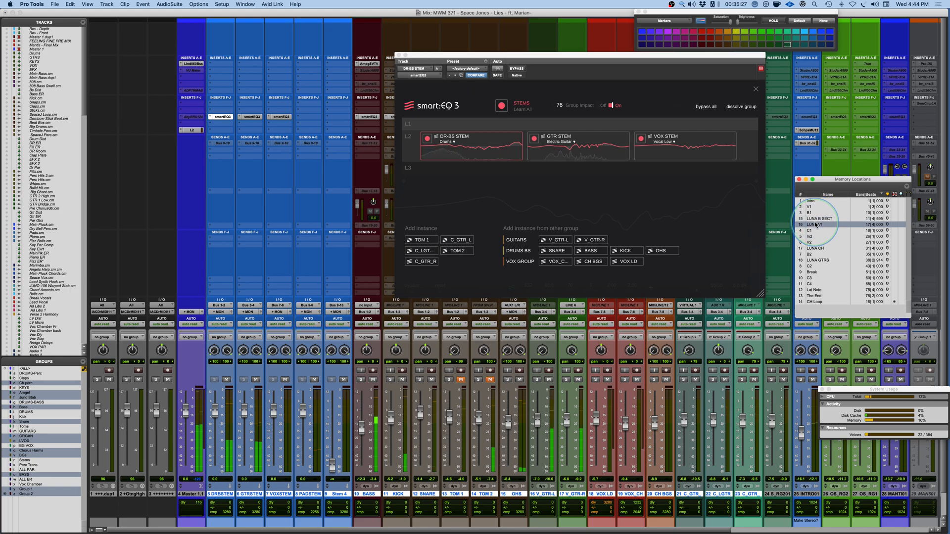
drag(674, 148, 636, 131)
click(501, 105)
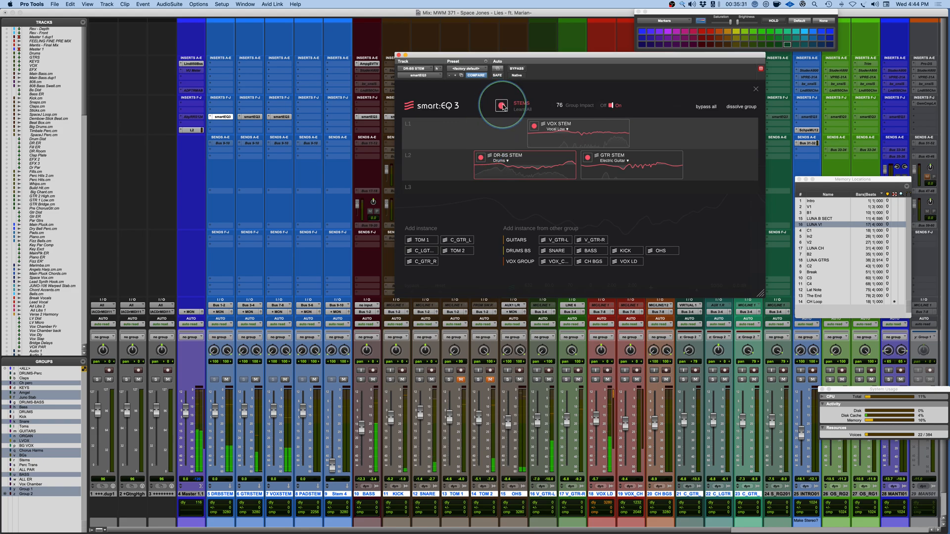
click(503, 107)
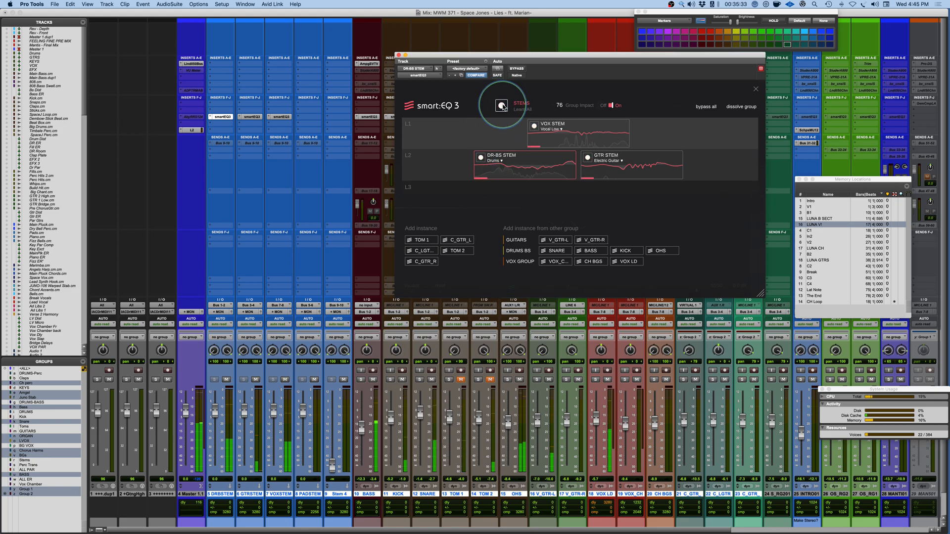
click(503, 107)
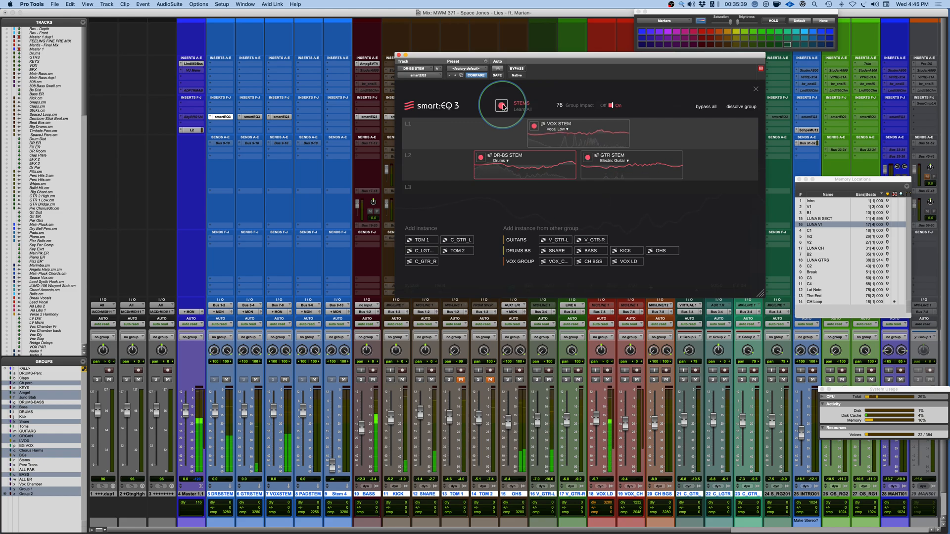
Lower the STEMS group impact to 0 for comparison, and raise it to 58
drag(560, 108, 561, 194)
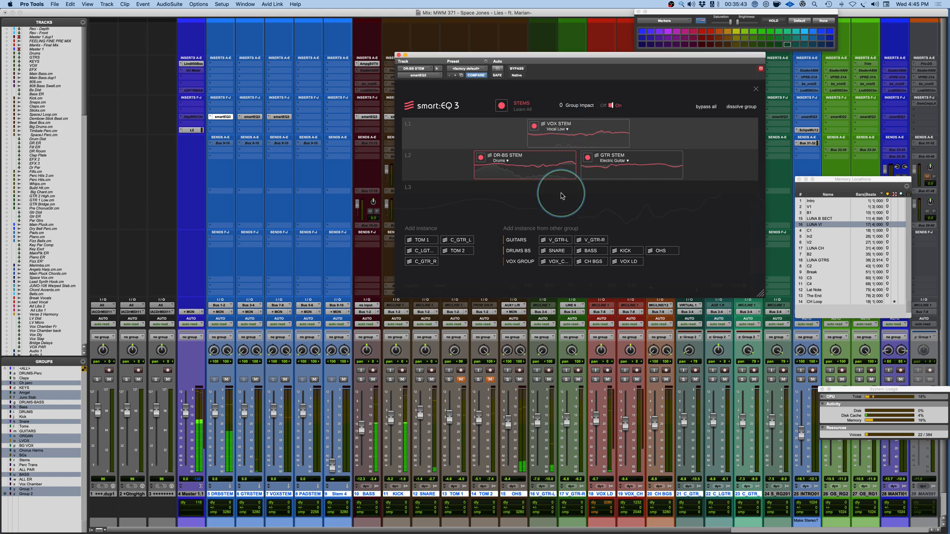
drag(560, 182, 559, 117)
Select the drum-bass, guitar and vocal stem tracks and compare the mix with their smart:EQ 3 inserts bypassed and active
click(256, 118)
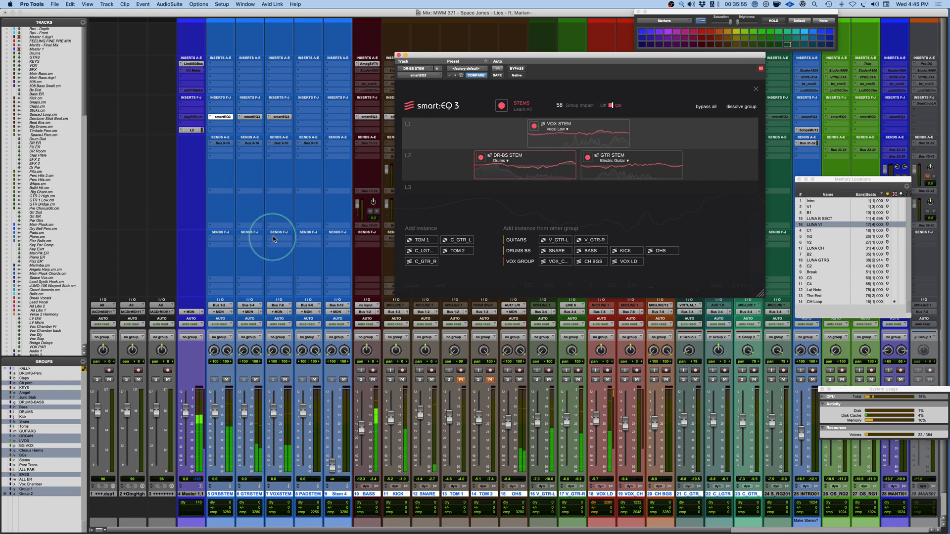
alt+click(245, 495)
click(224, 494)
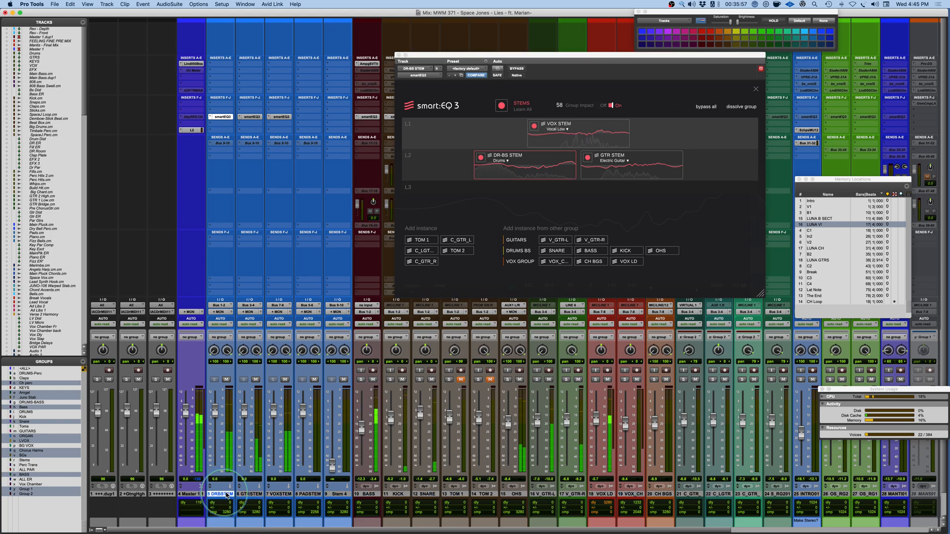
shift+click(282, 495)
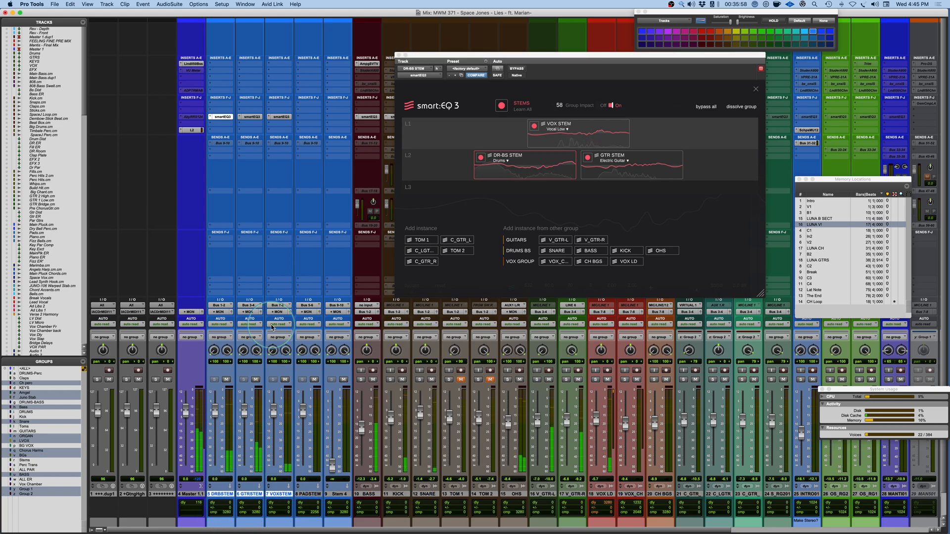
alt+shift+super+click(228, 119)
alt+shift+super+click(228, 120)
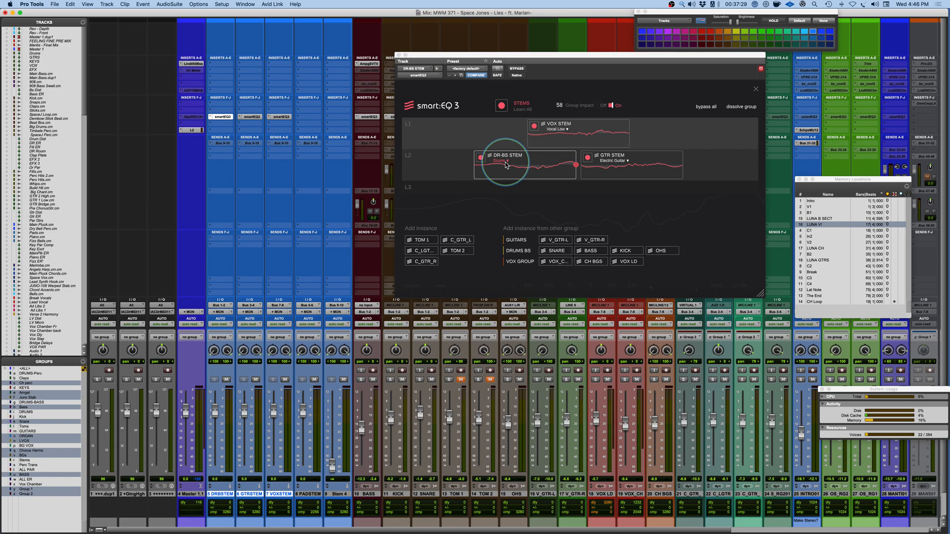
Toggle bypass for the whole STEMS group, and return to the DR-BS STEM equalizer curve with its window moved aside
click(708, 107)
click(709, 108)
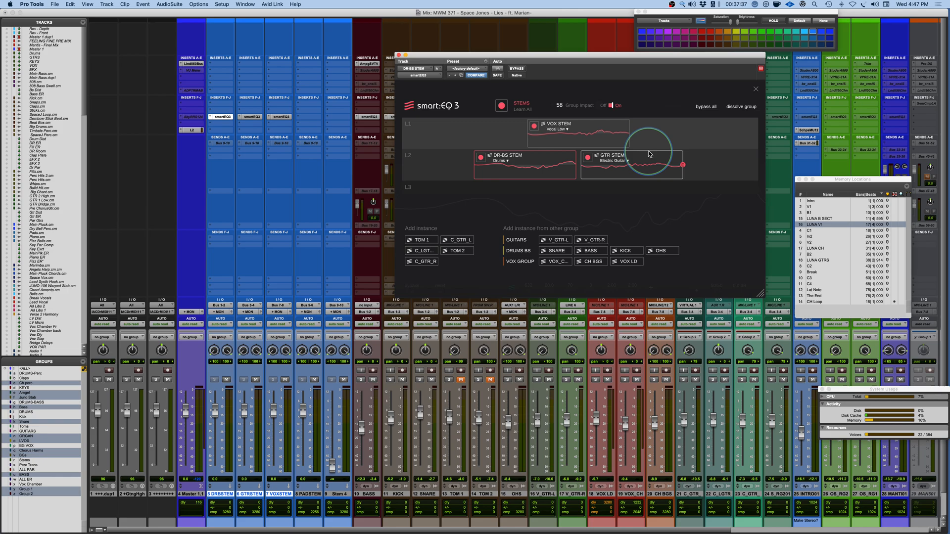
click(756, 89)
drag(710, 65, 644, 68)
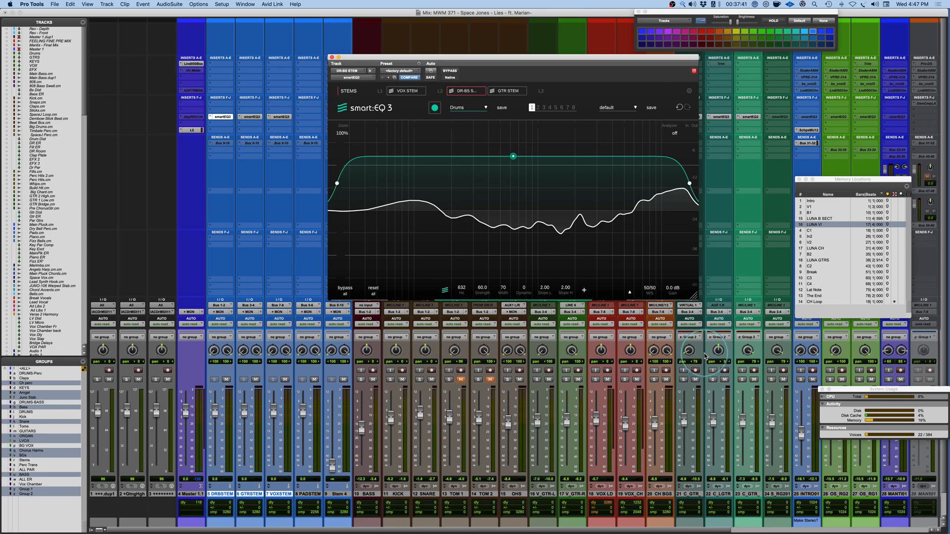